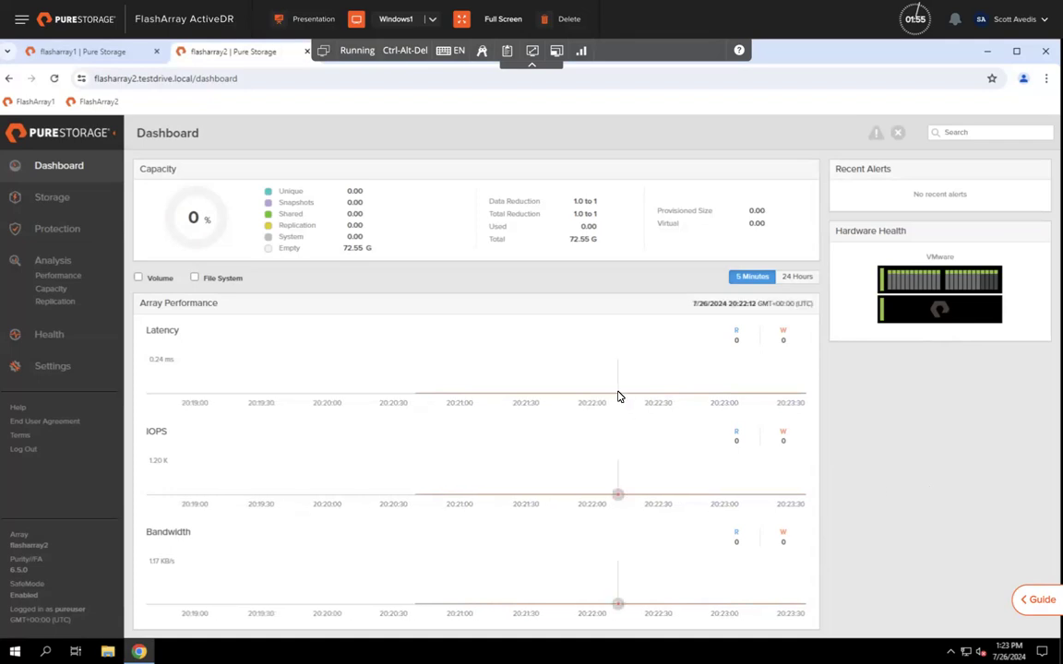
Step: Switch between the flasharray1 and flasharray2 tabs, ending on flasharray1's dashboard showing 0% capacity
left_click(79, 53)
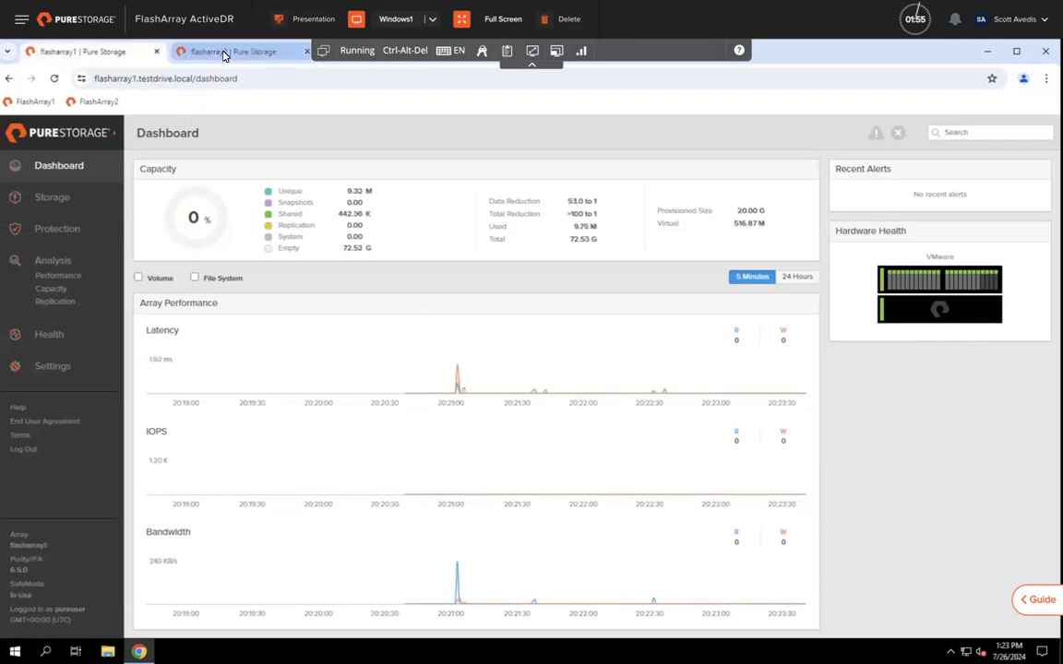
left_click(222, 53)
left_click(107, 52)
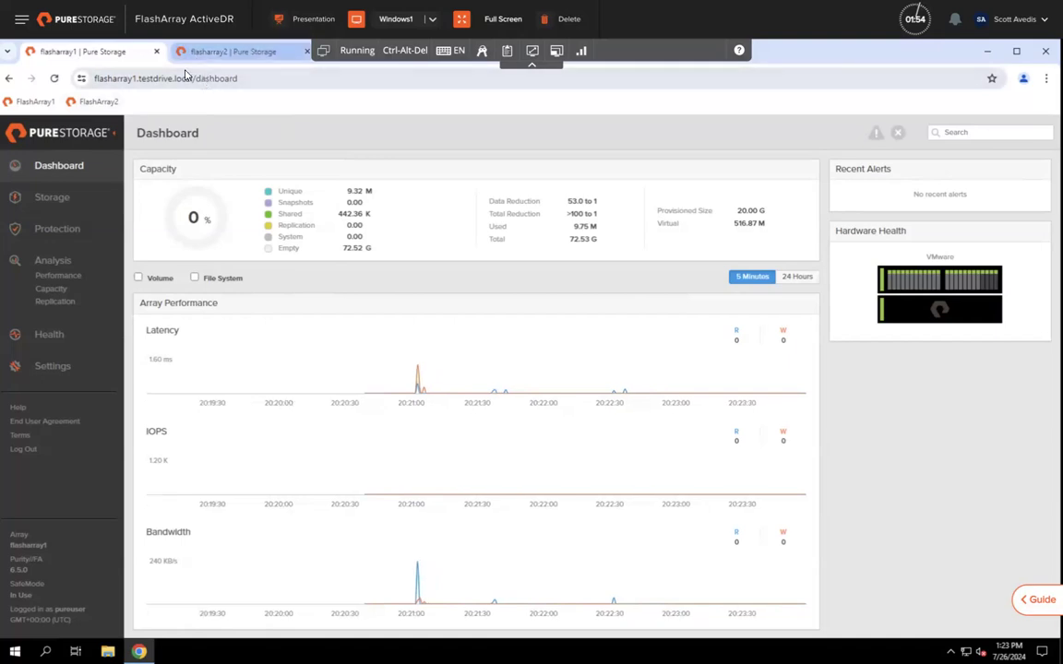
Step: View flasharray1's Protection overview, then flasharray2's, which shows no connected arrays
left_click(53, 228)
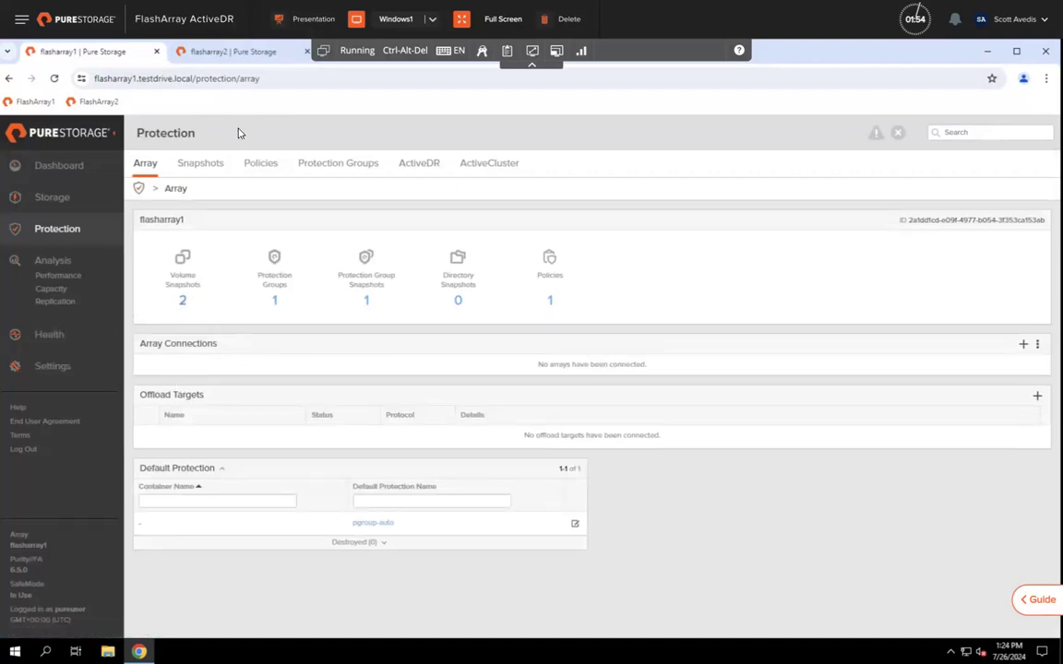
left_click(237, 52)
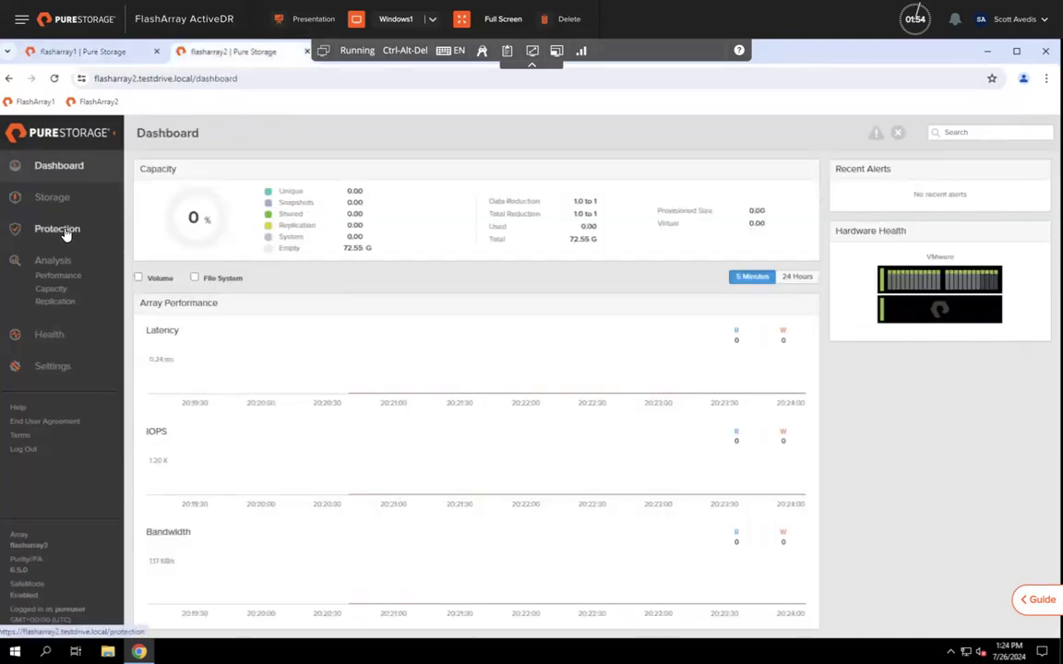
left_click(57, 229)
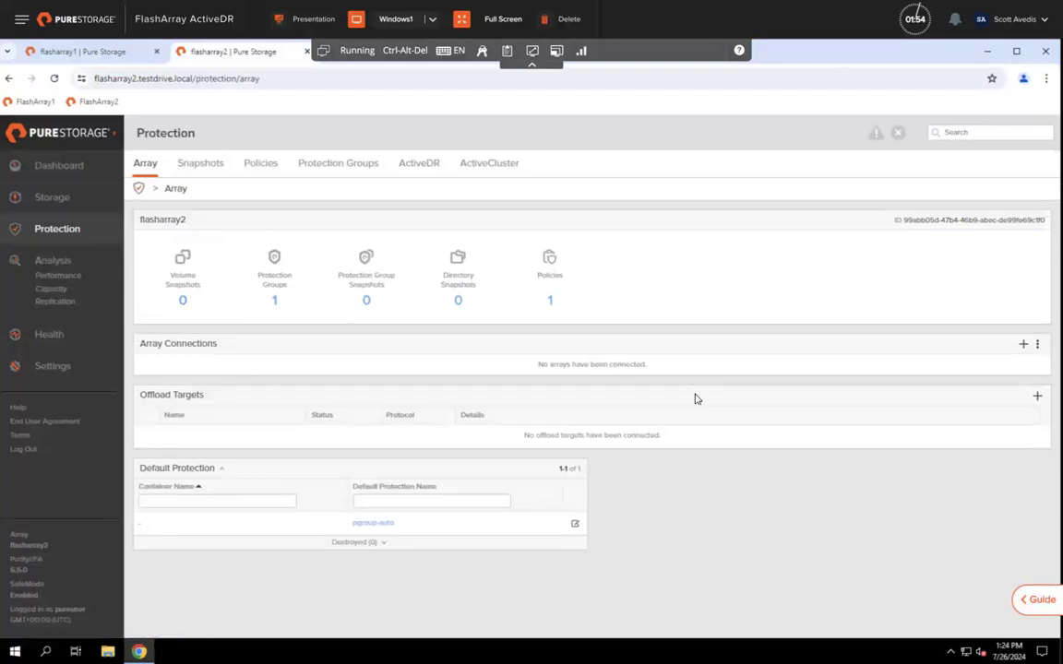
left_click(533, 66)
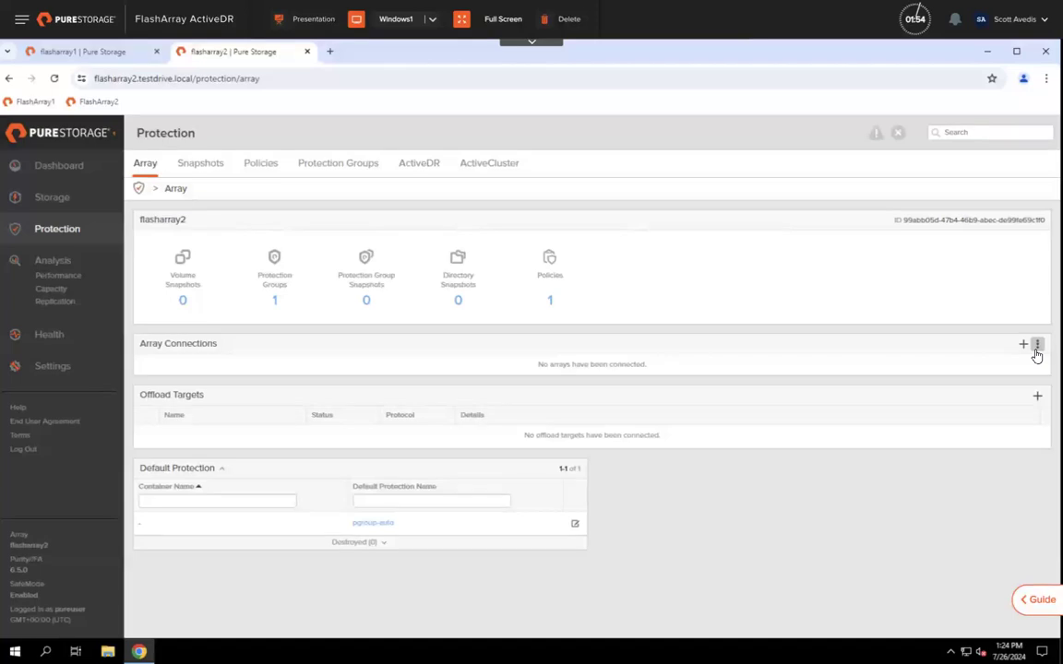
left_click(1037, 345)
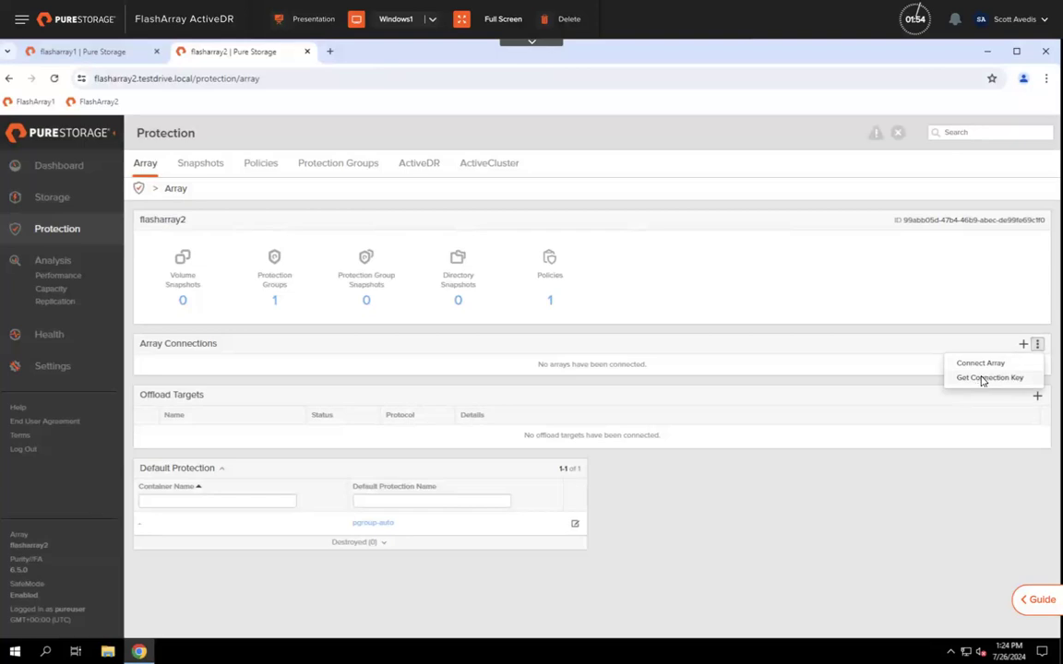
Step: Display flasharray2's connection key, copy it, and return to flasharray1
left_click(986, 378)
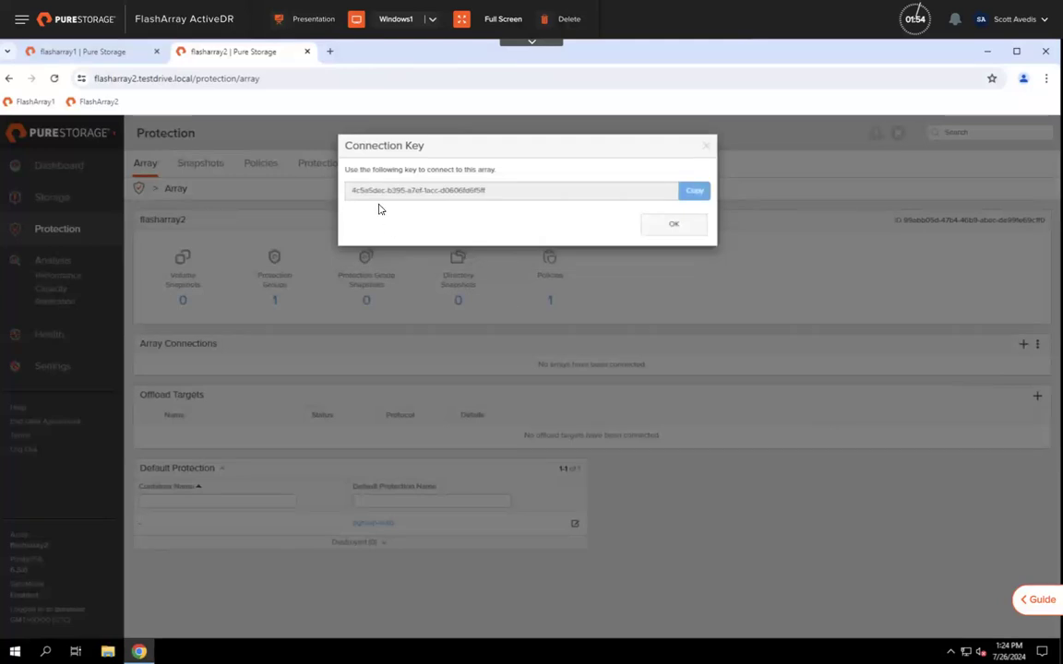
left_click_drag(490, 193, 349, 188)
right_click(363, 196)
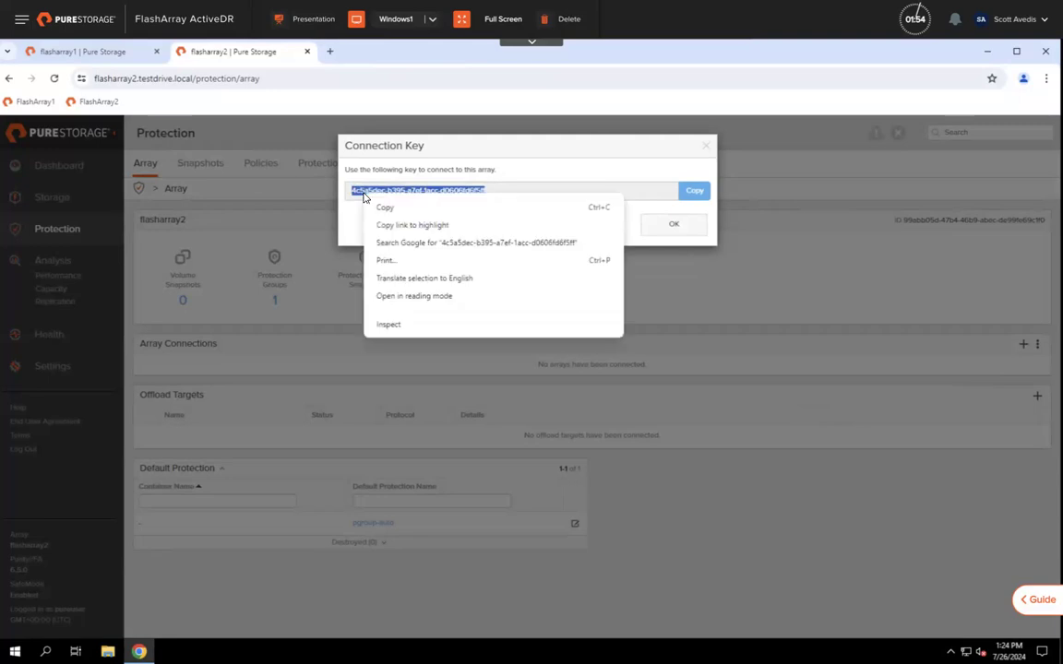
left_click(382, 208)
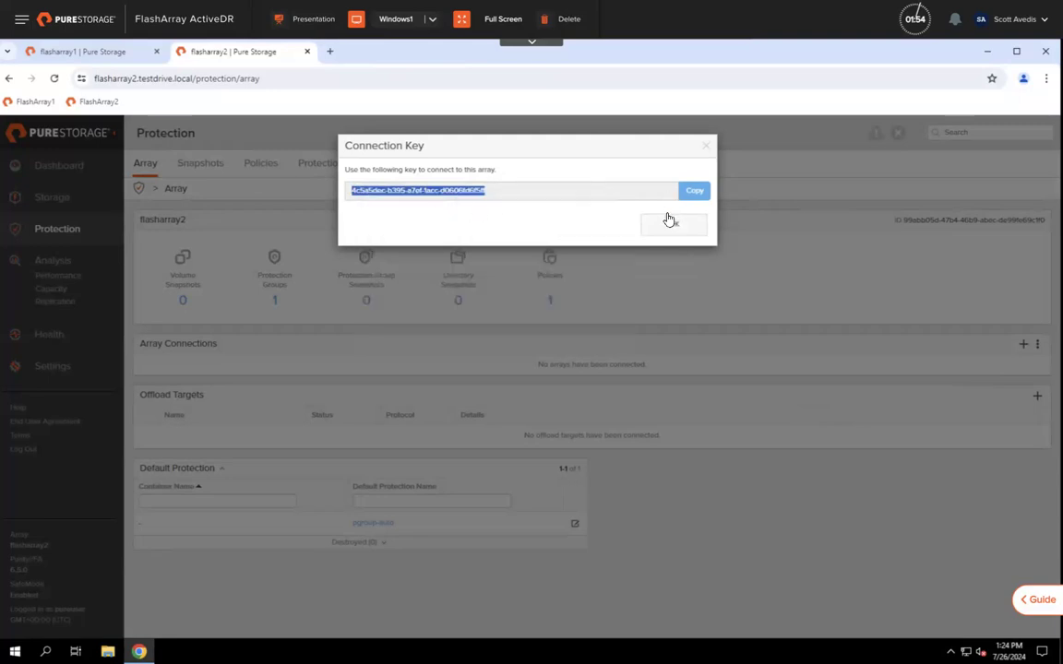
left_click(672, 224)
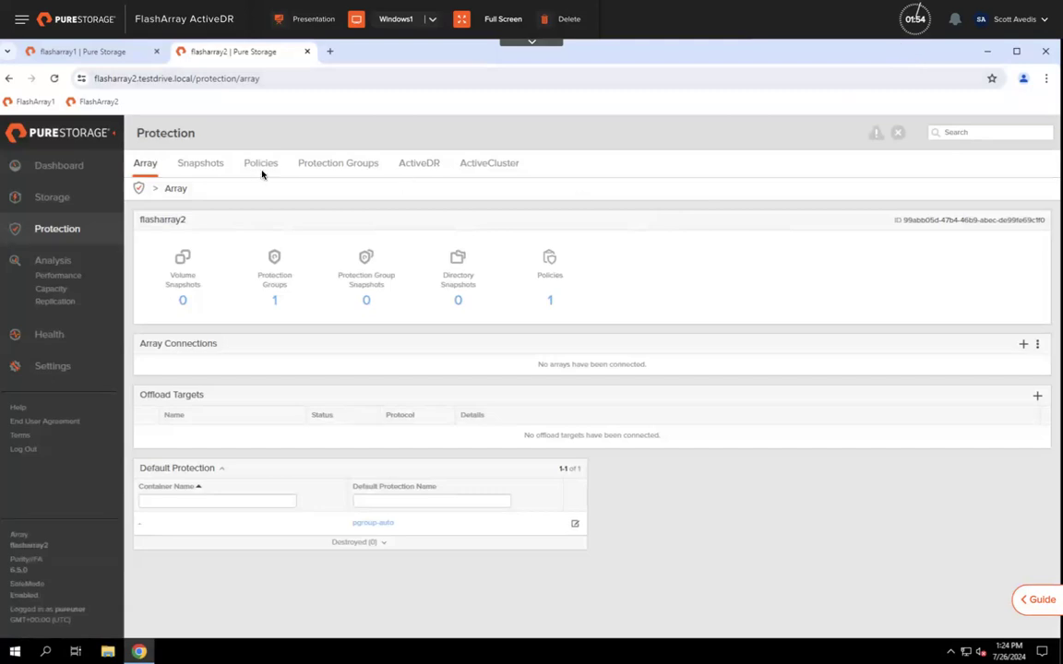
left_click(81, 52)
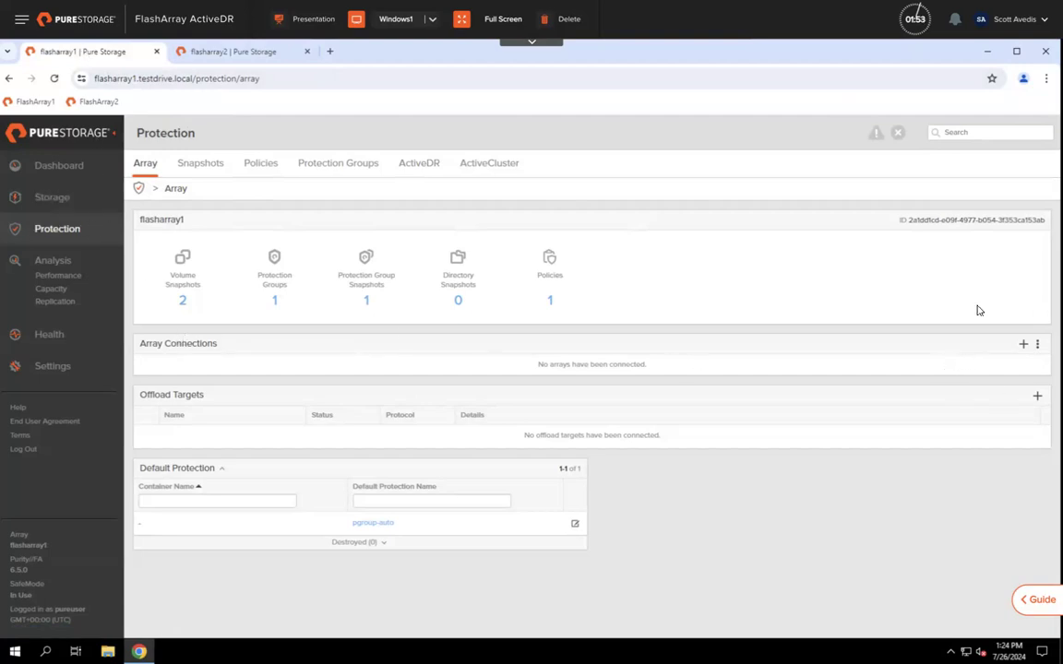
Step: Start a new array connection to flasharray2.testdrive.local using Async Replication
left_click(1023, 345)
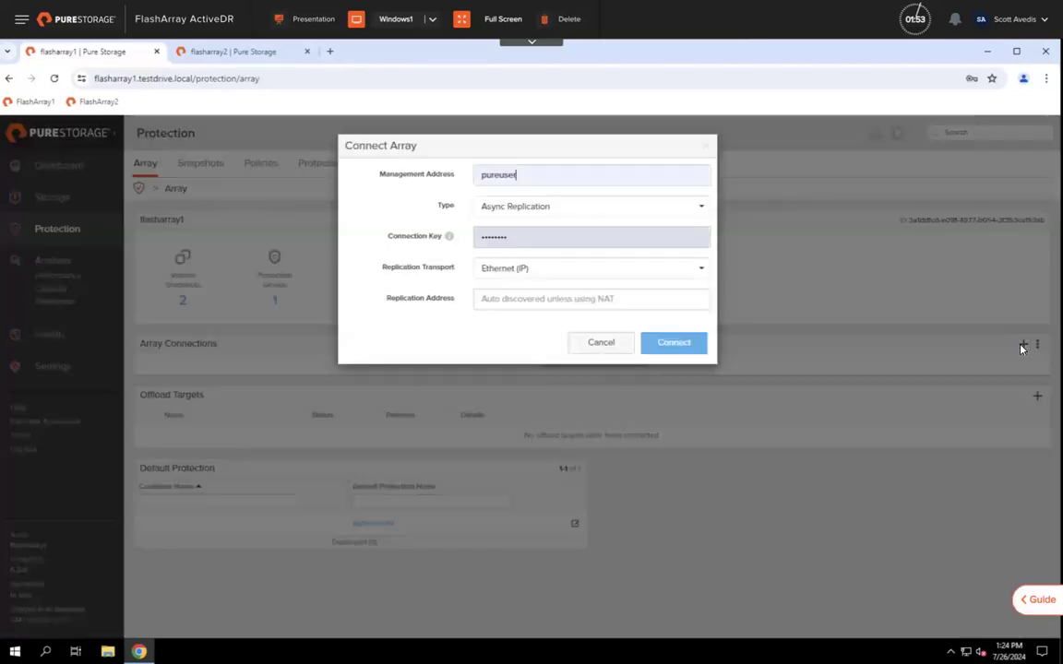
double_click(522, 176)
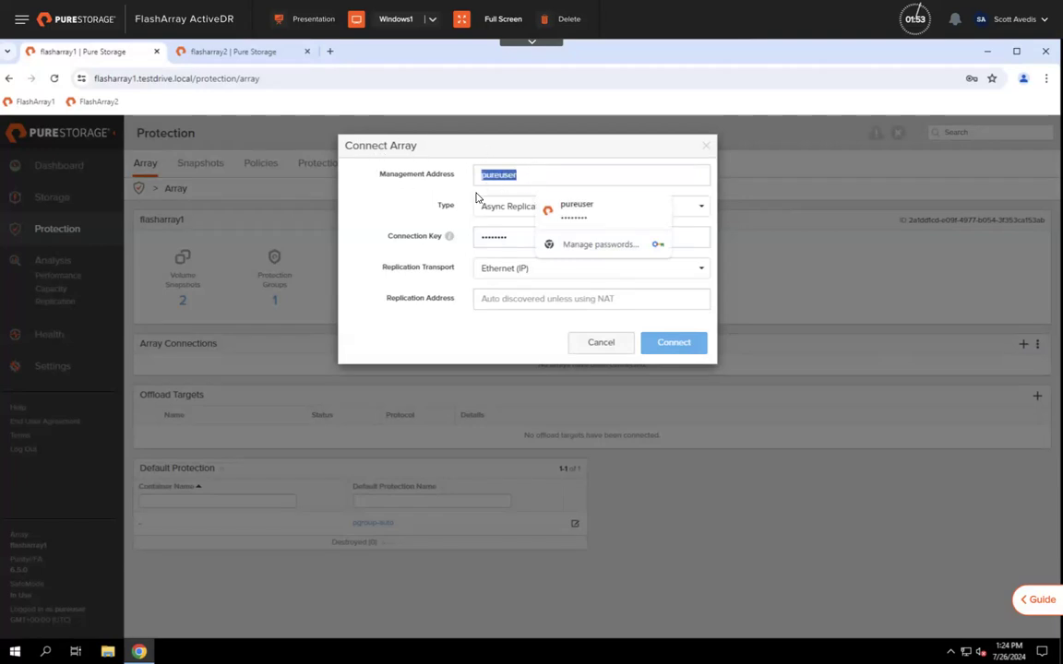
type("flas")
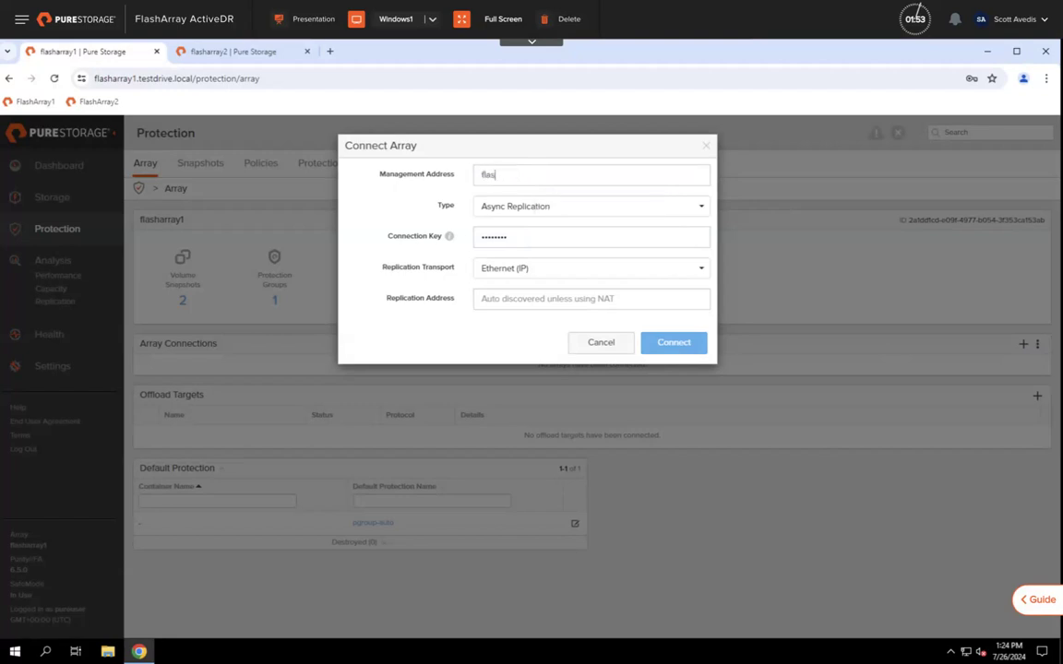
type("harray2.testdrive.local")
left_click(530, 213)
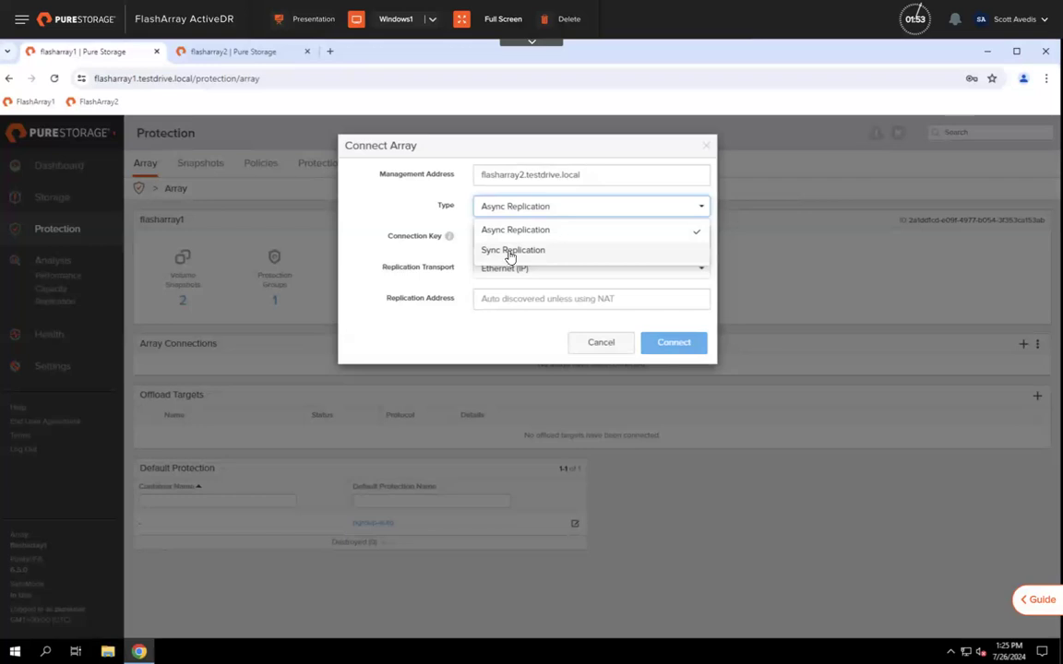
left_click(521, 230)
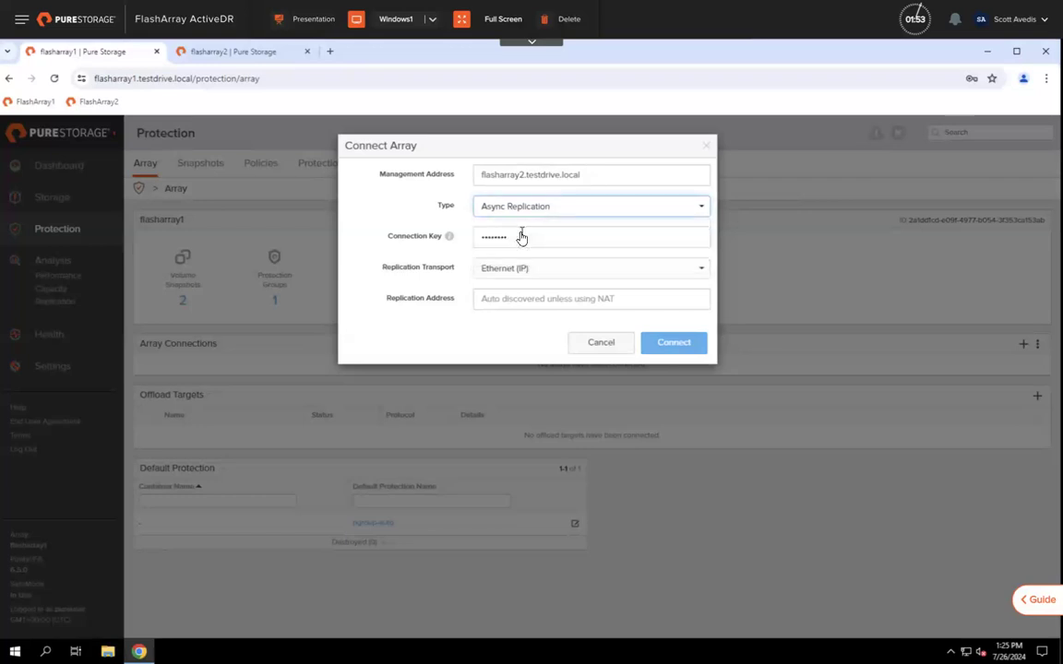
Step: Paste flasharray2's connection key, keep Ethernet (IP) transport, and connect
double_click(510, 239)
key("BackSpace")
right_click(496, 240)
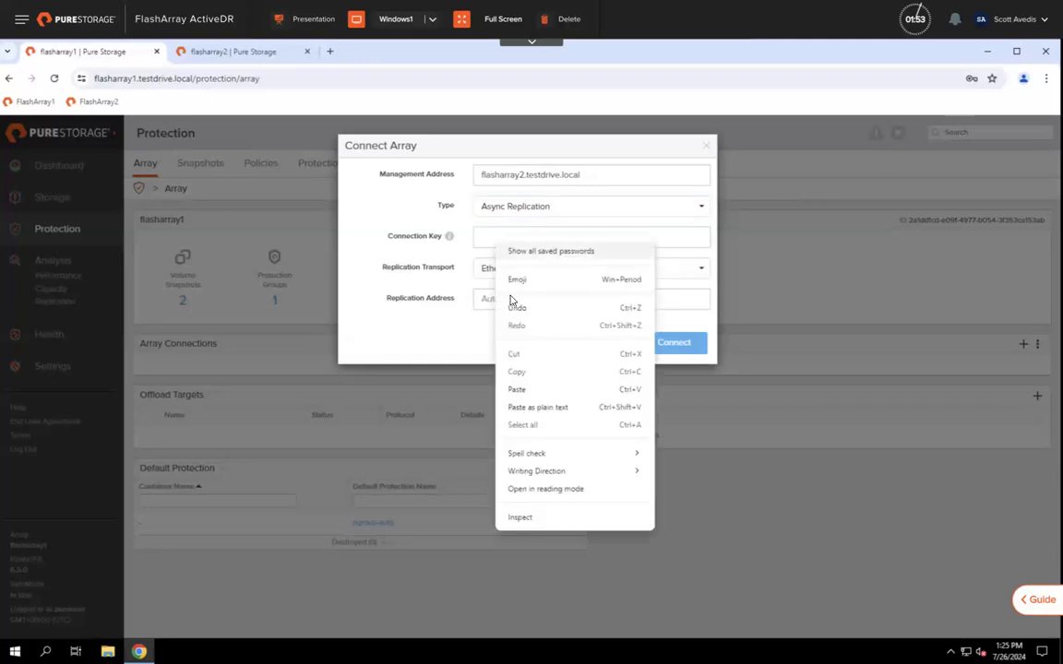
left_click(516, 391)
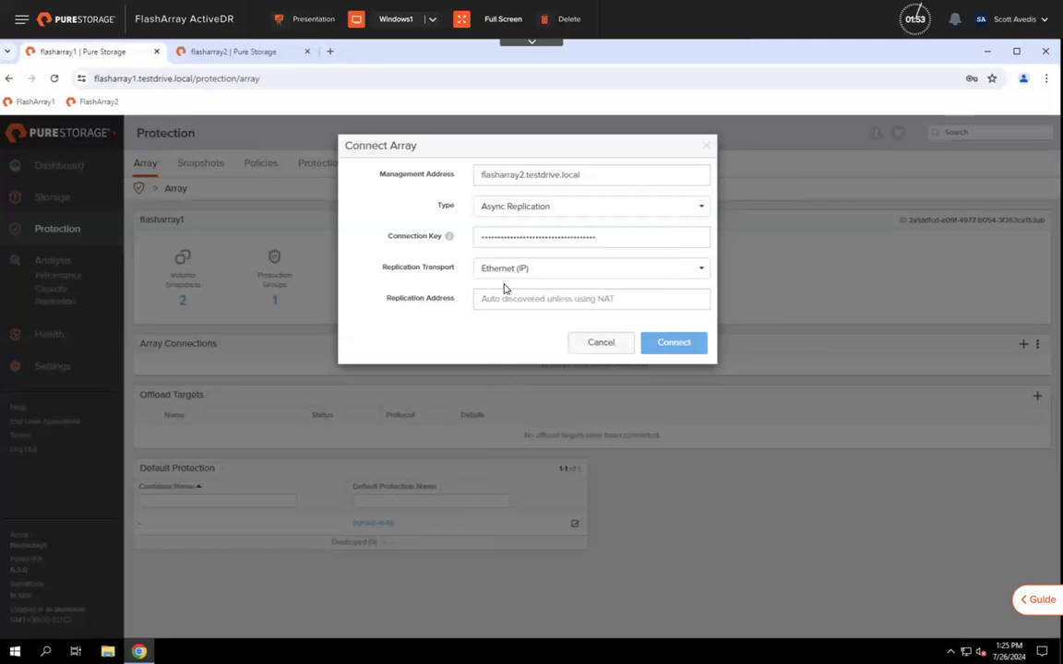
left_click(571, 272)
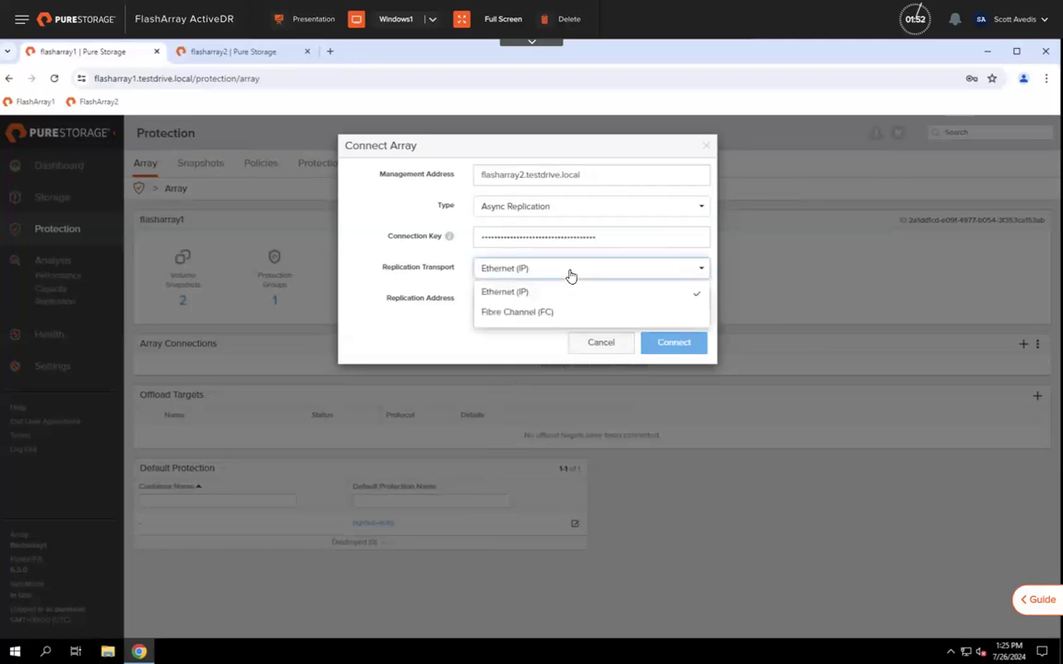
left_click(570, 274)
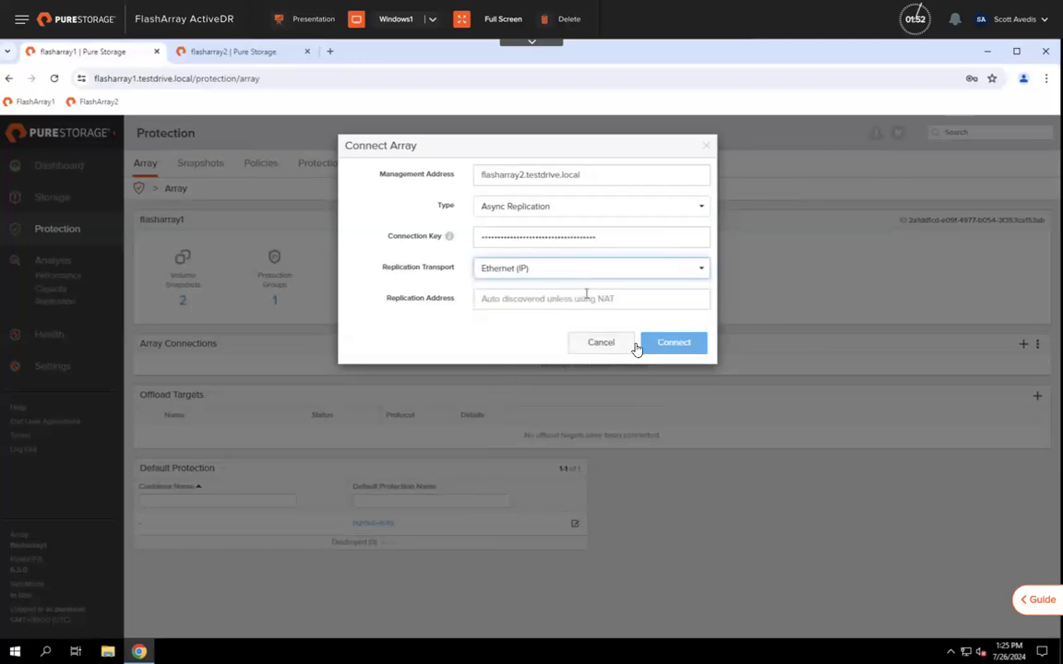
left_click(655, 343)
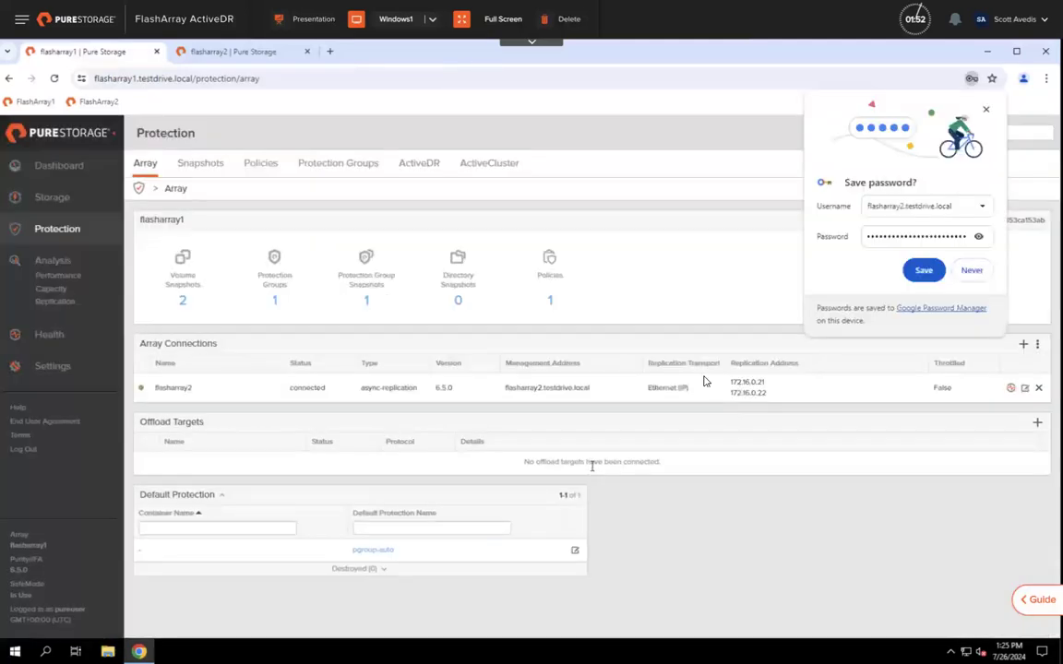
Step: Dismiss the save-password popup and reload flasharray2's Protection page to see flasharray1 connected
left_click(768, 291)
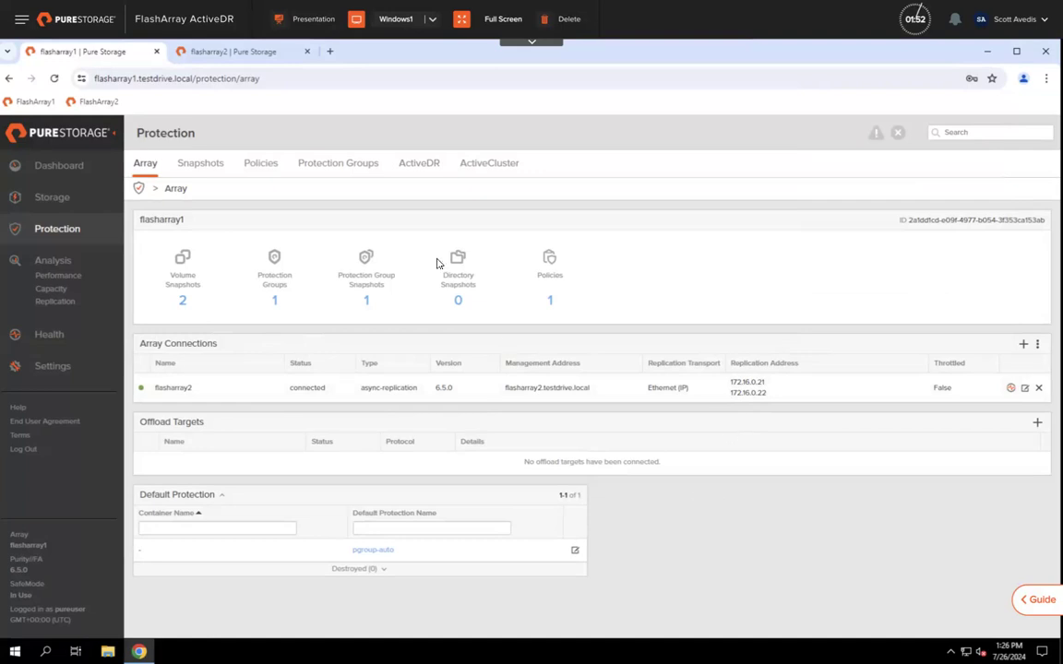
left_click(235, 52)
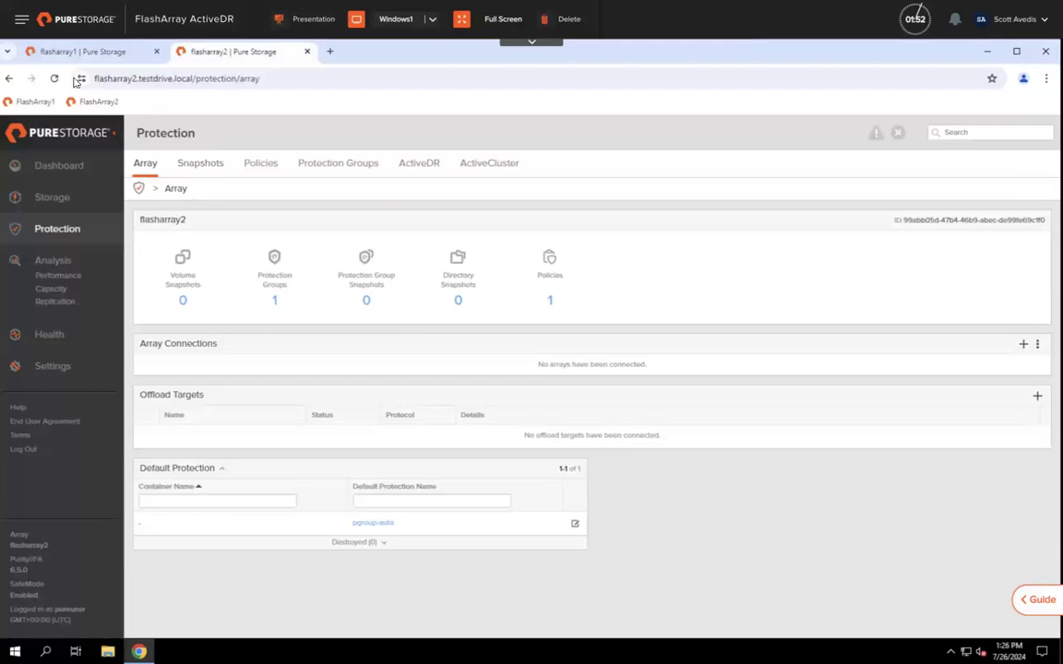
left_click(55, 79)
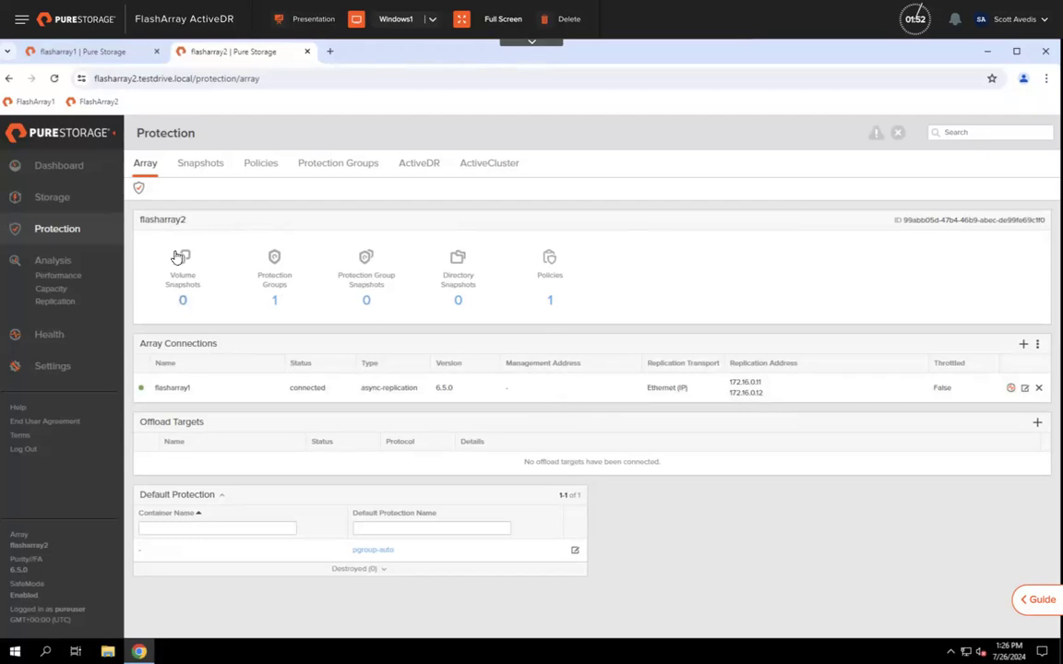
Step: Check flasharray2's empty Volumes list, then list flasharray1's volumes LinuxVol1 and WindowsVol1
left_click(54, 199)
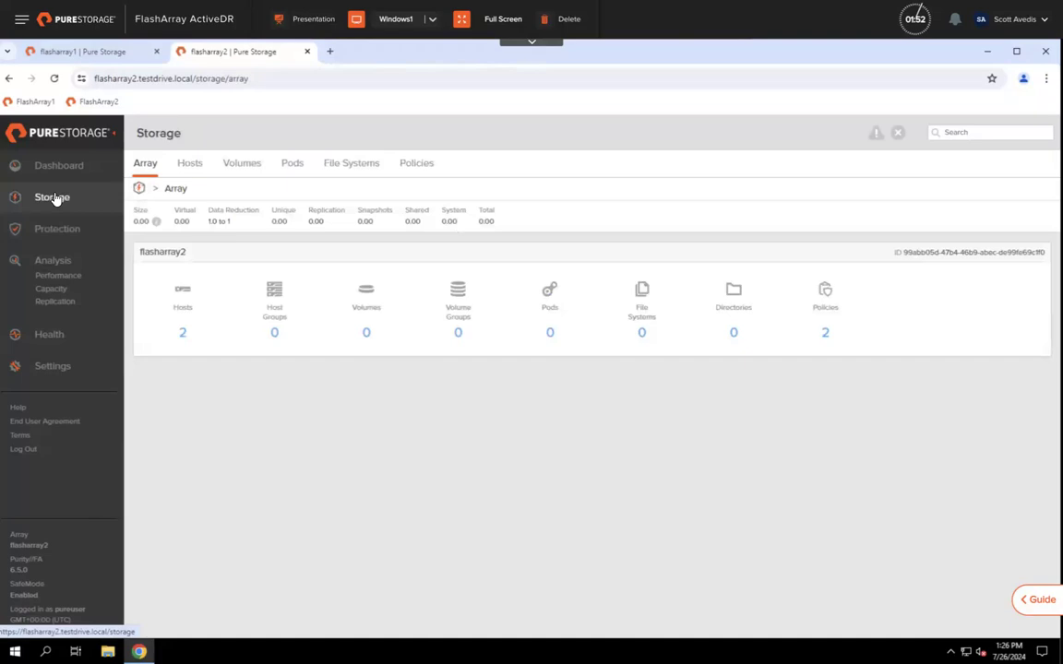
left_click(236, 164)
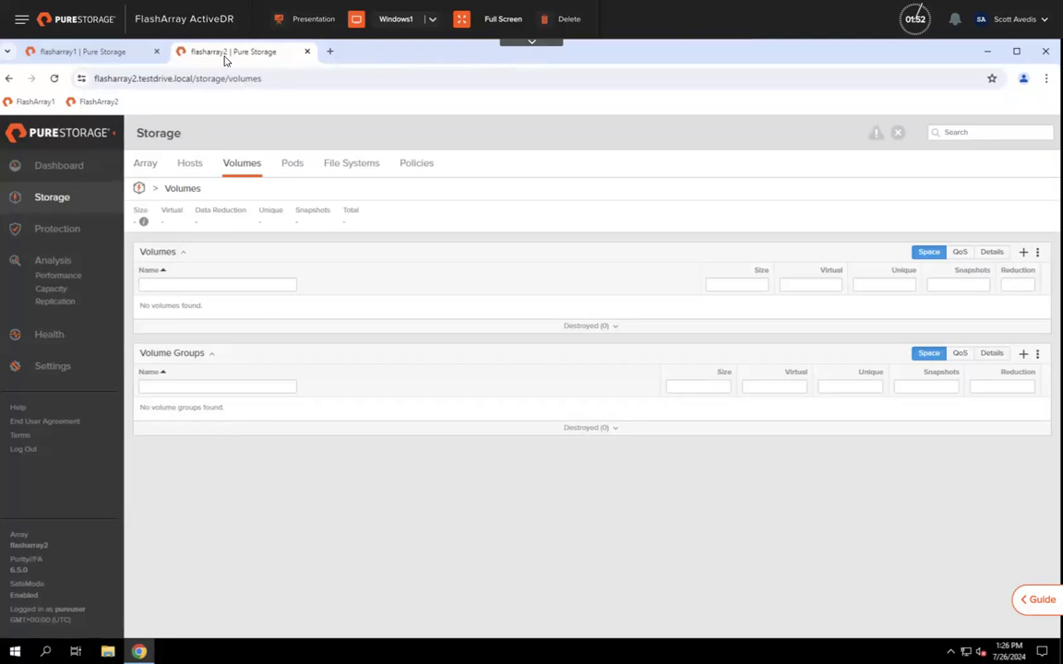
left_click(99, 52)
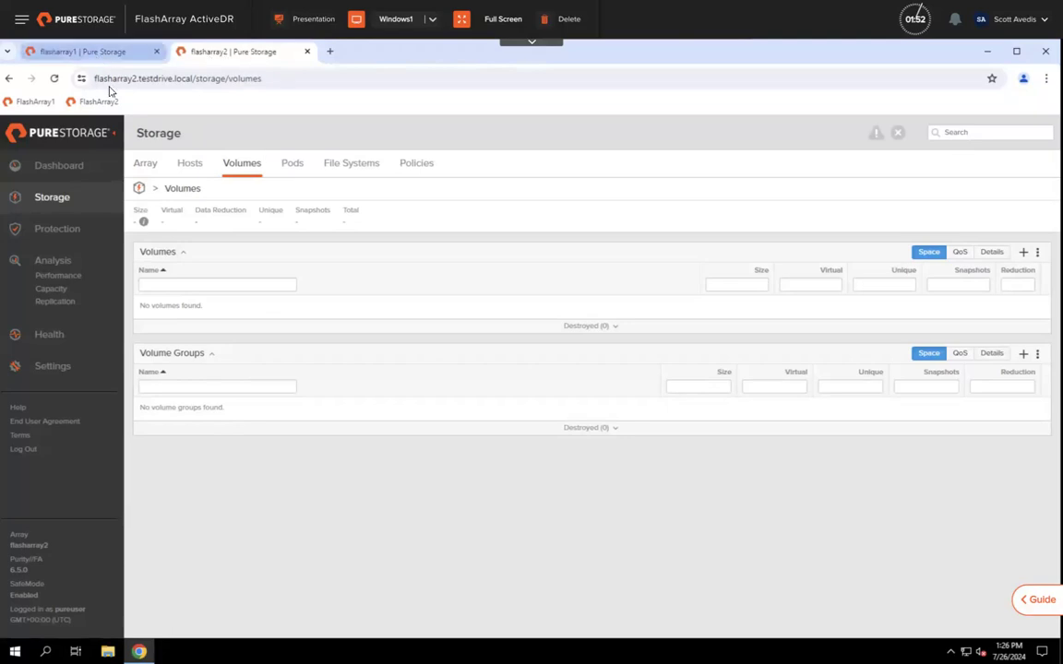
left_click(54, 195)
left_click(240, 166)
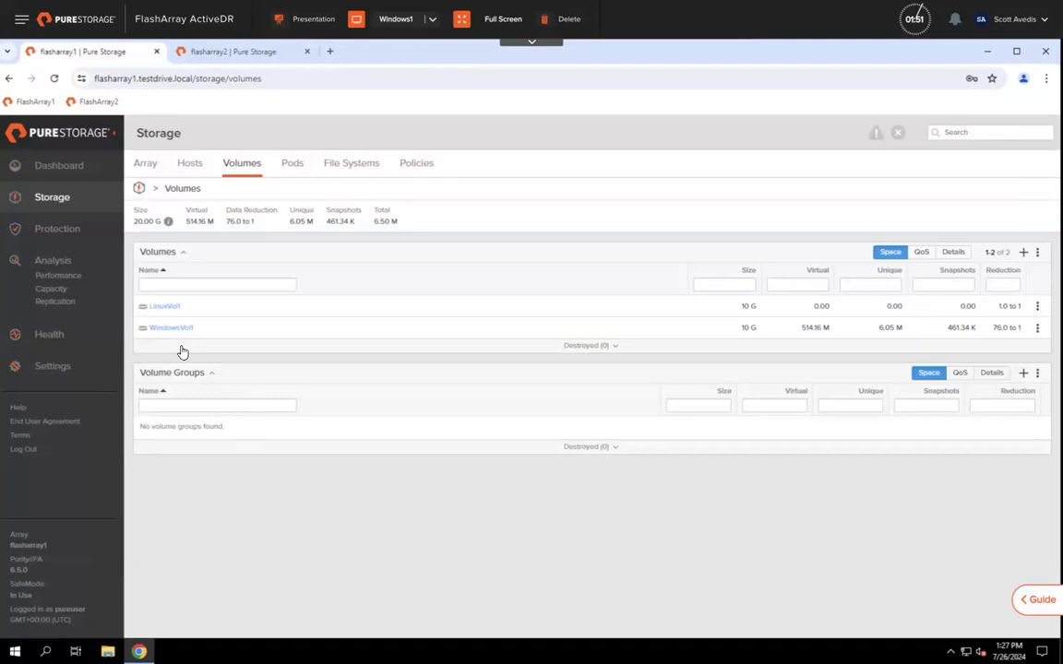
Step: Open LinuxVol1's details and follow its pgroup-auto protection group link
left_click(155, 309)
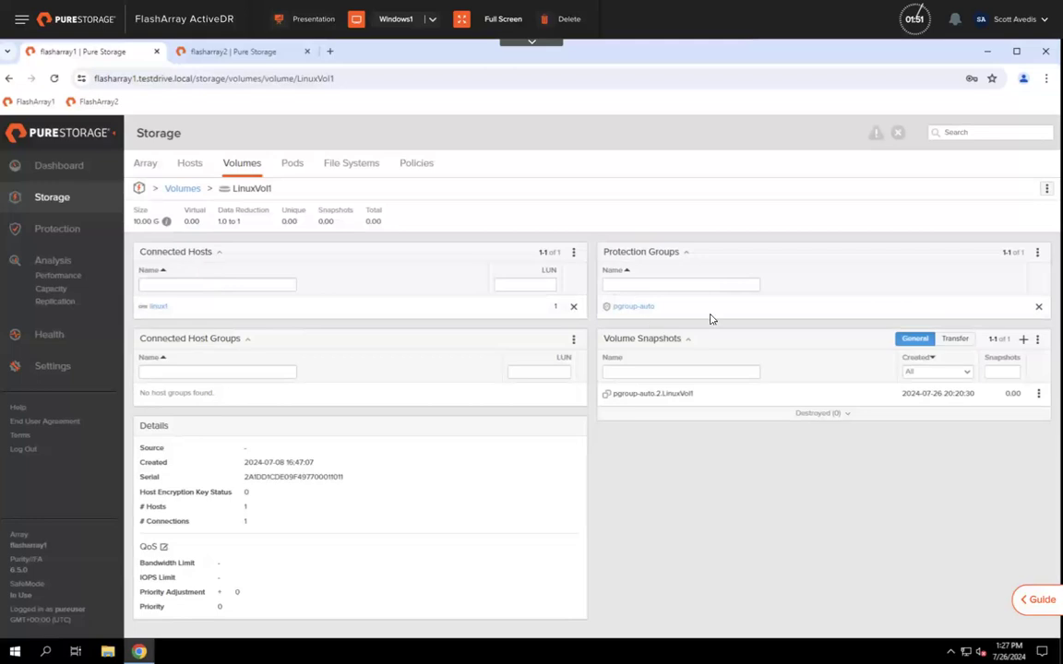
left_click(620, 310)
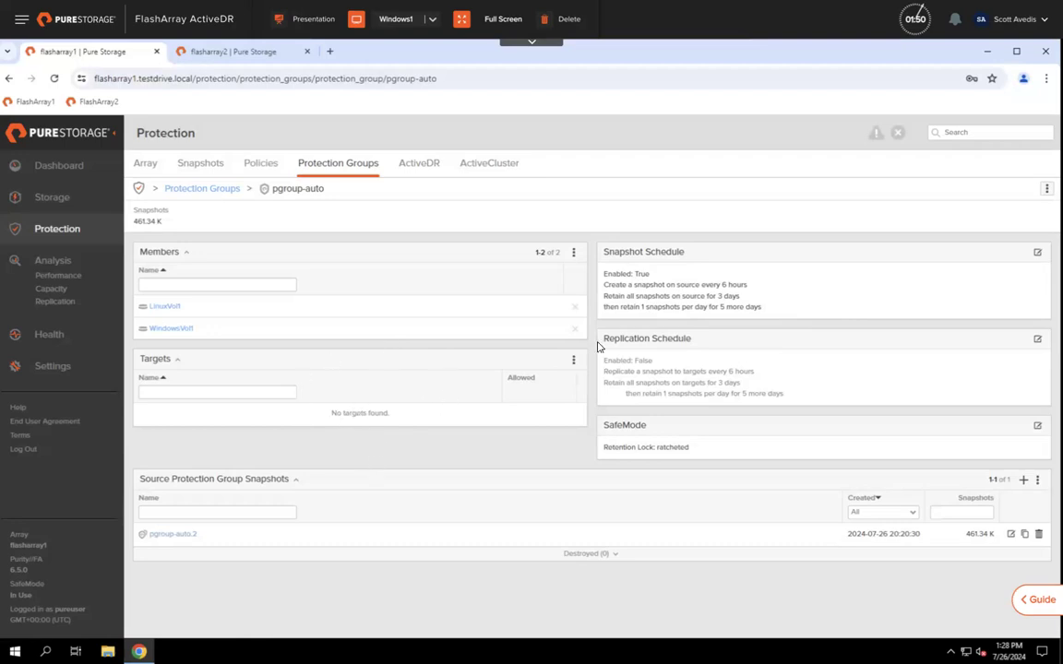
Step: Add flasharray2 as a replication target of the pgroup-auto protection group
left_click(573, 362)
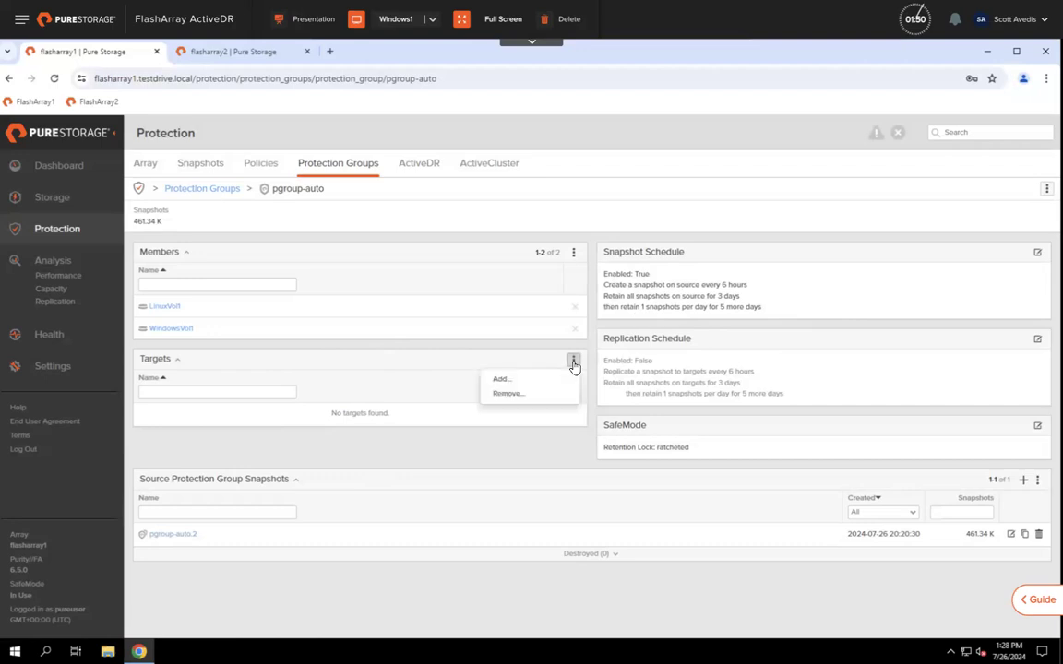
left_click(504, 380)
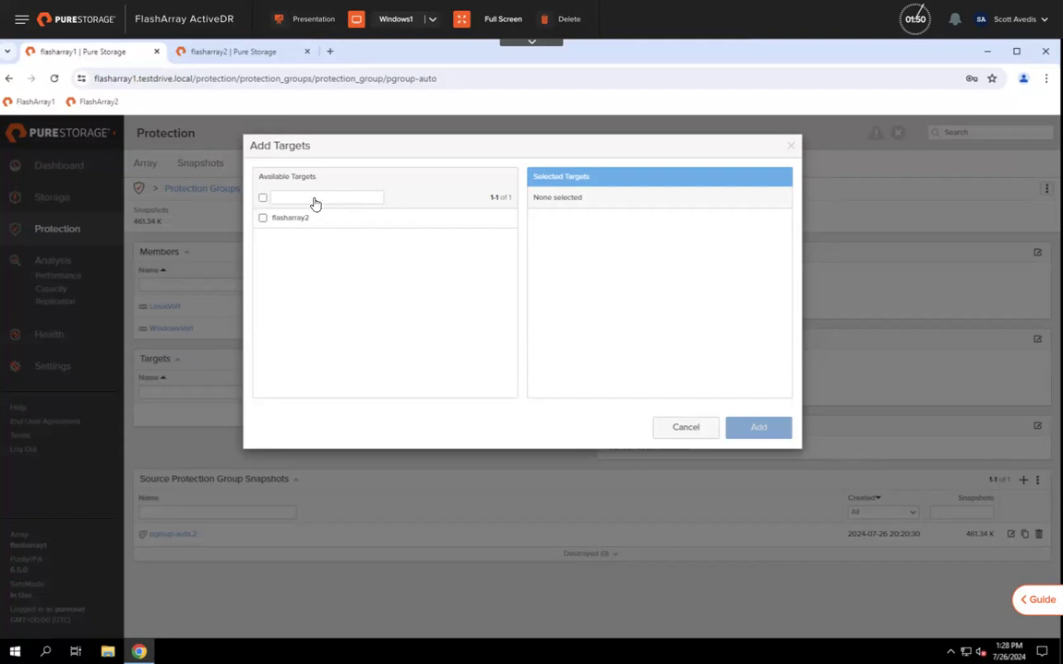
left_click(263, 217)
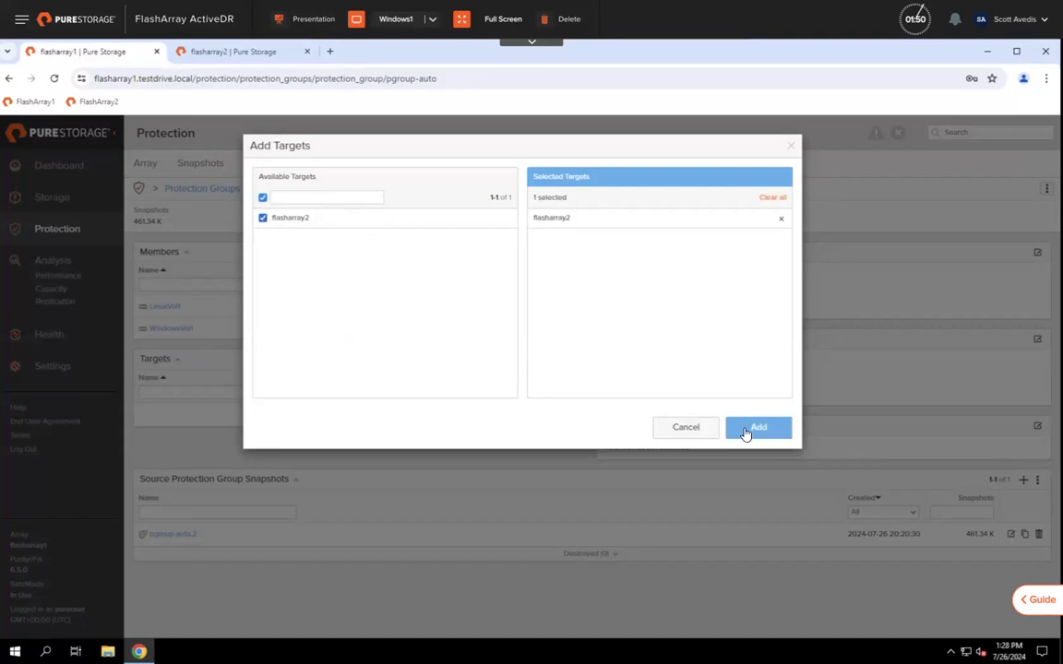
left_click(749, 431)
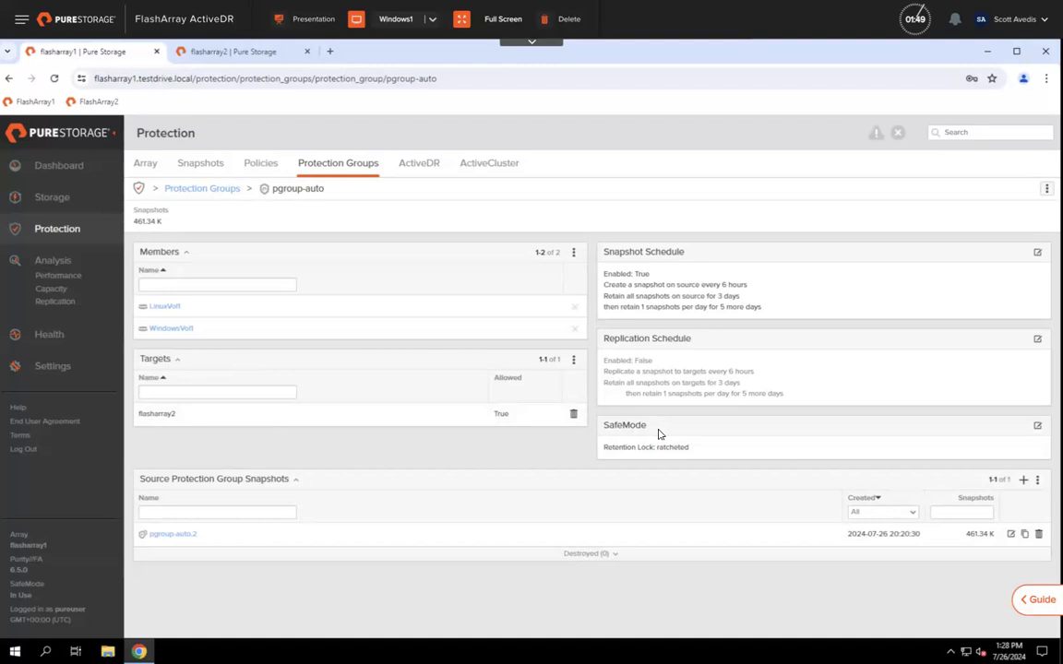
left_click(1037, 340)
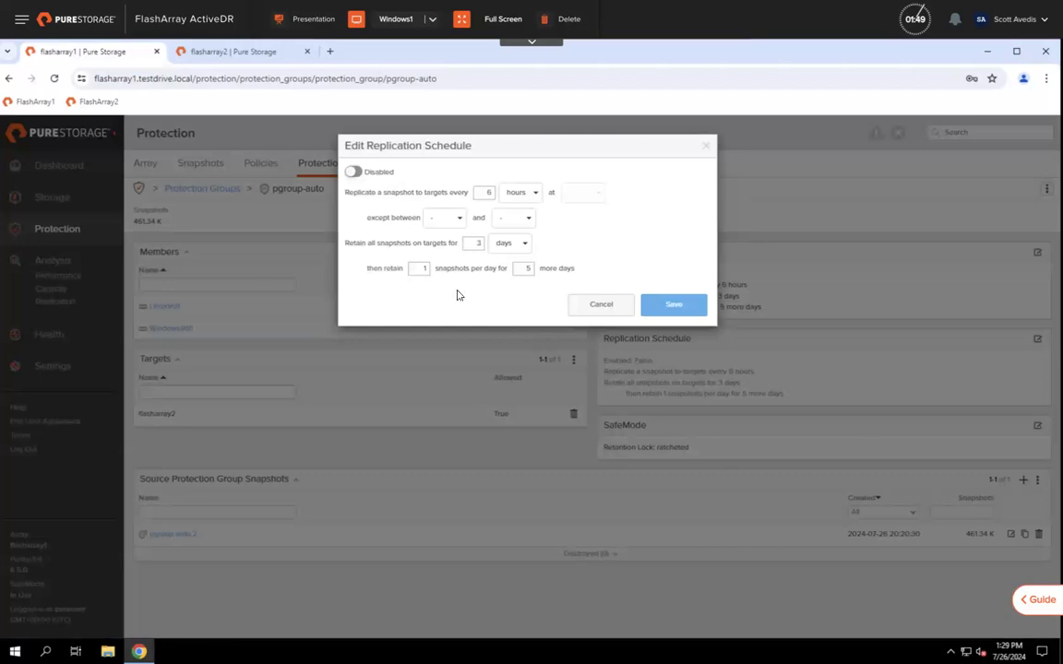
Step: Enable pgroup-auto's 6-hour replication schedule and save it
left_click(353, 172)
left_click(657, 304)
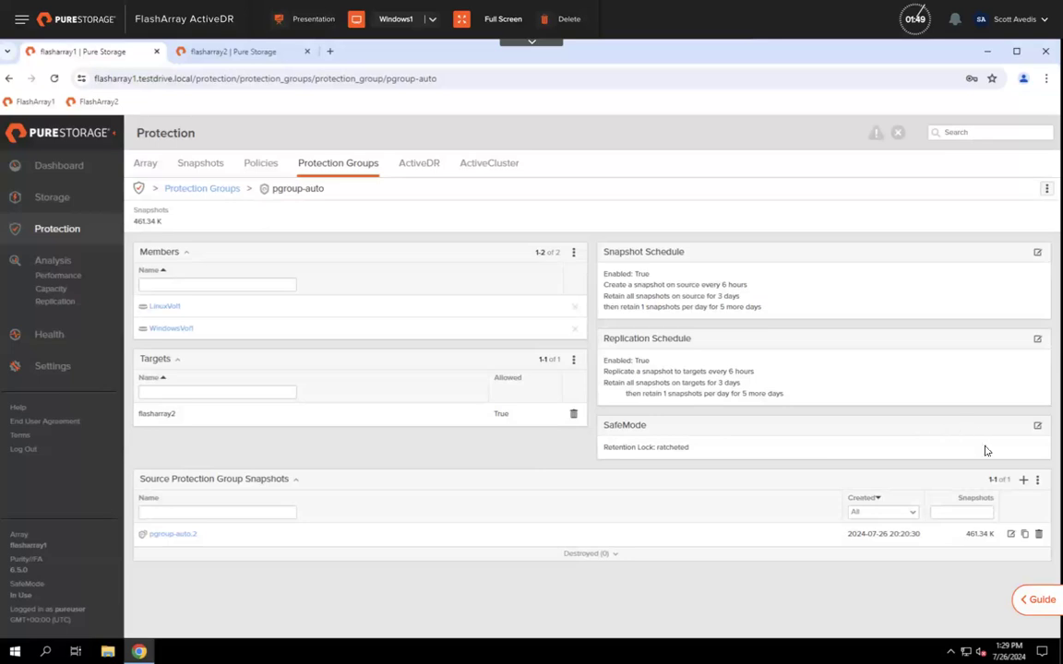
Step: Create snapshot pgroup-auto.test with Apply Retention and Replicate Now enabled
left_click(1022, 481)
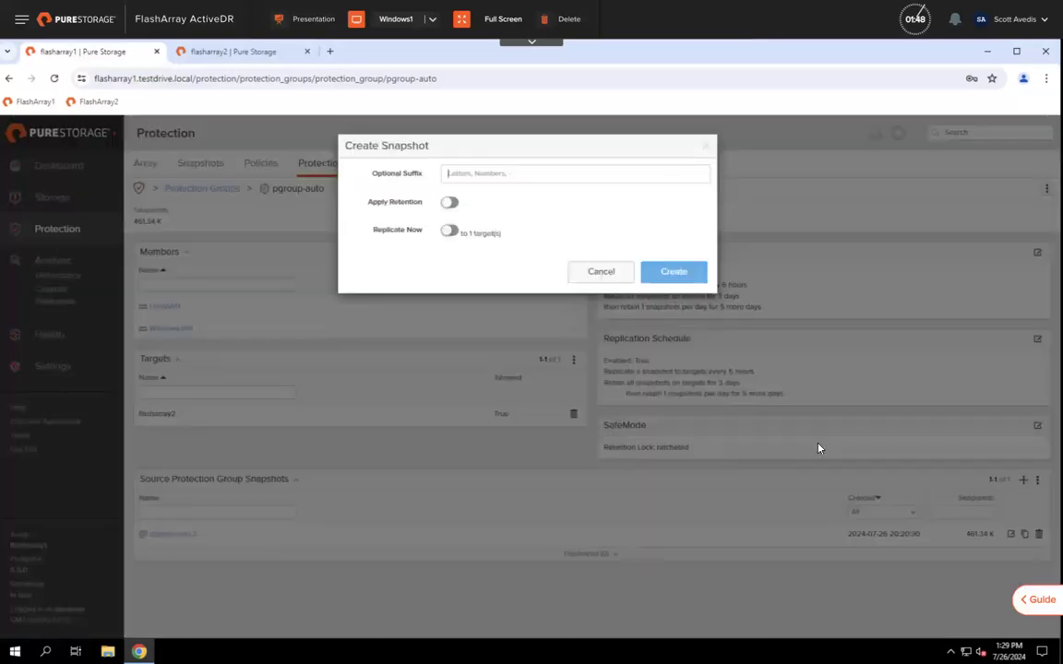
left_click(447, 203)
left_click(449, 232)
left_click(521, 175)
type("test")
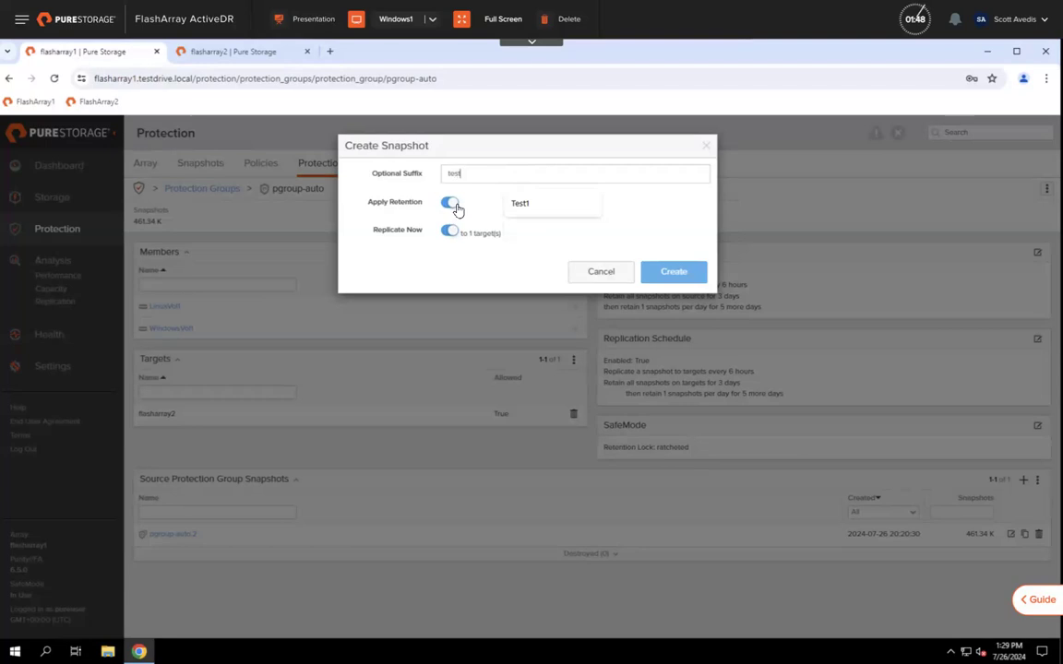
left_click(649, 272)
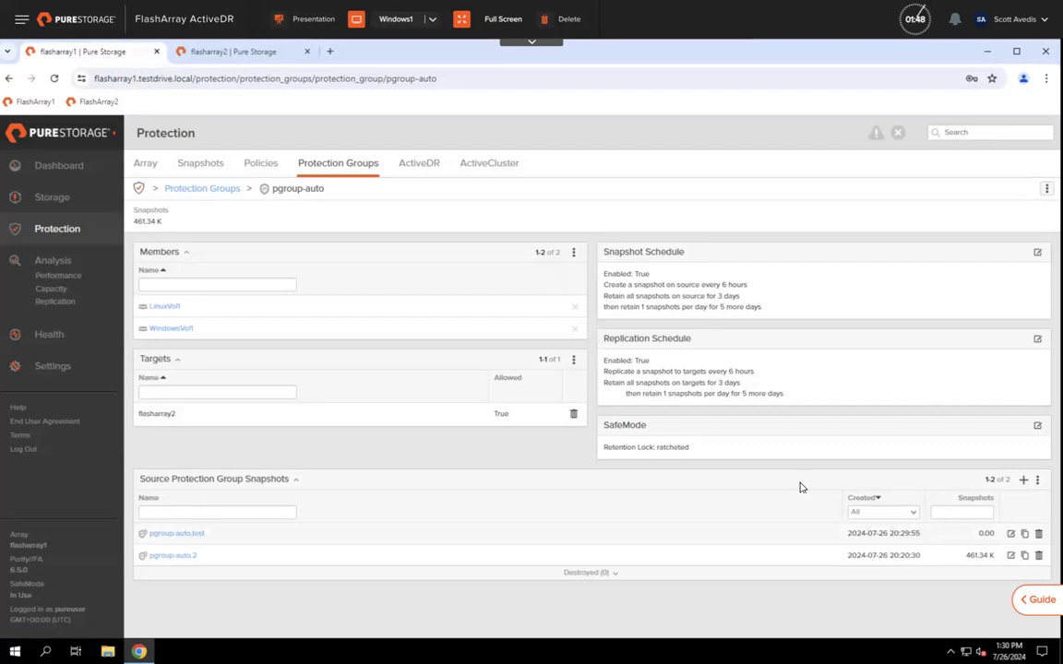
Step: On flasharray2, view Protection snapshots and protection groups, including the replicated flasharray1:pgroup-auto target group
left_click(242, 52)
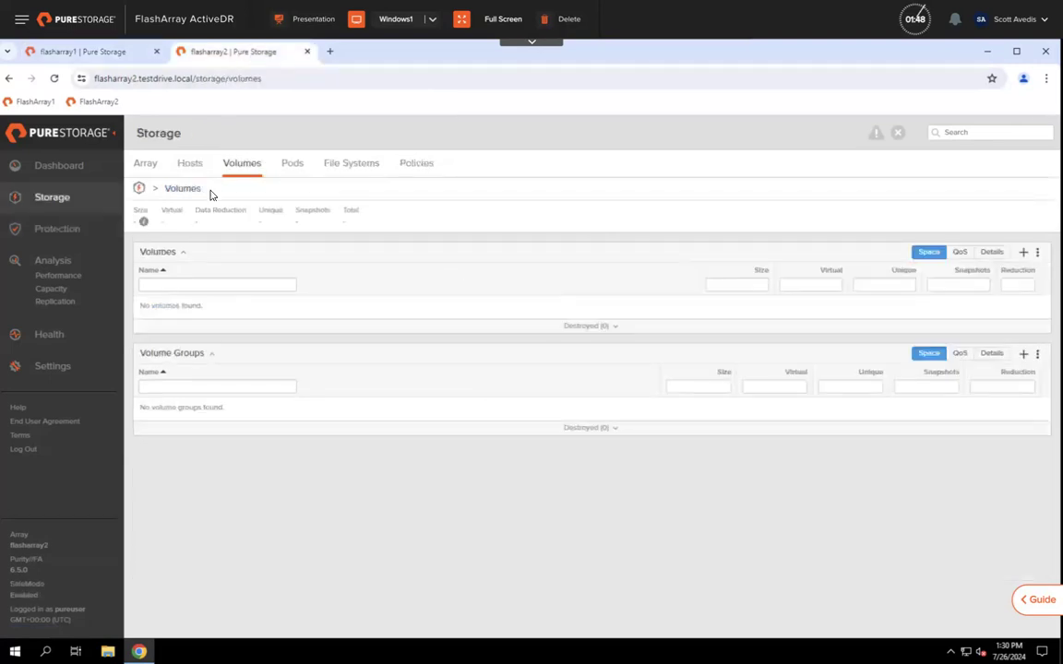
left_click(69, 168)
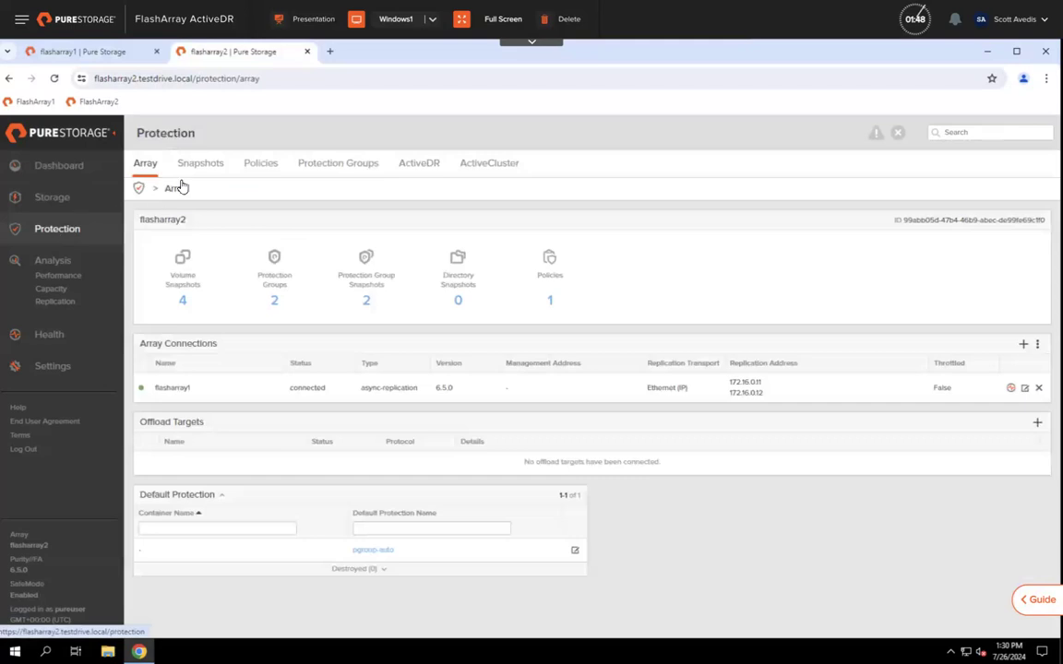
left_click(203, 163)
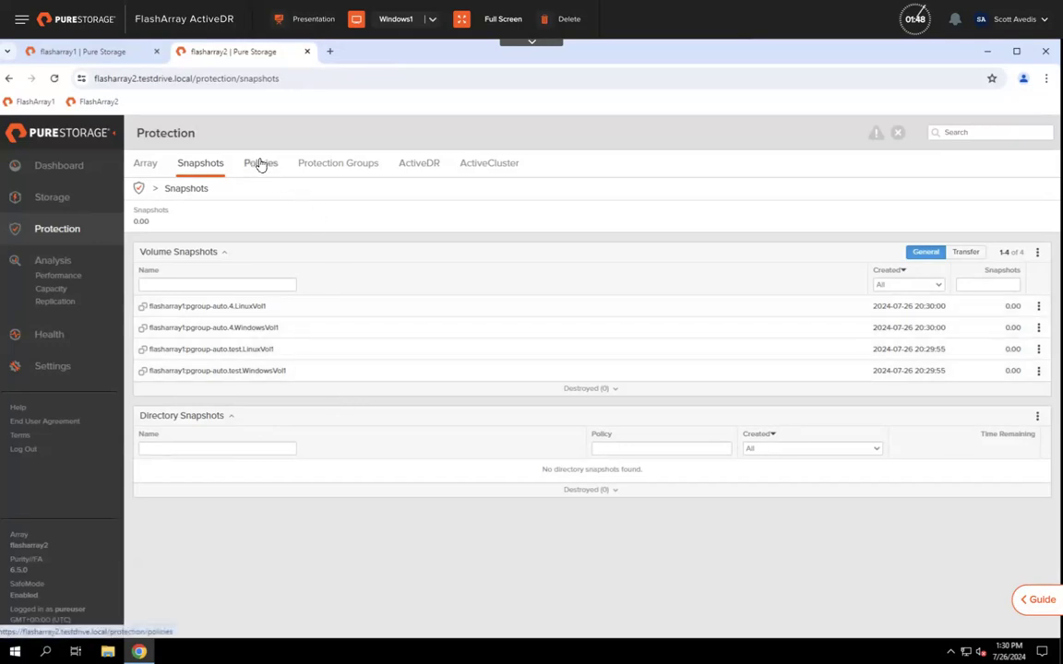
left_click(326, 166)
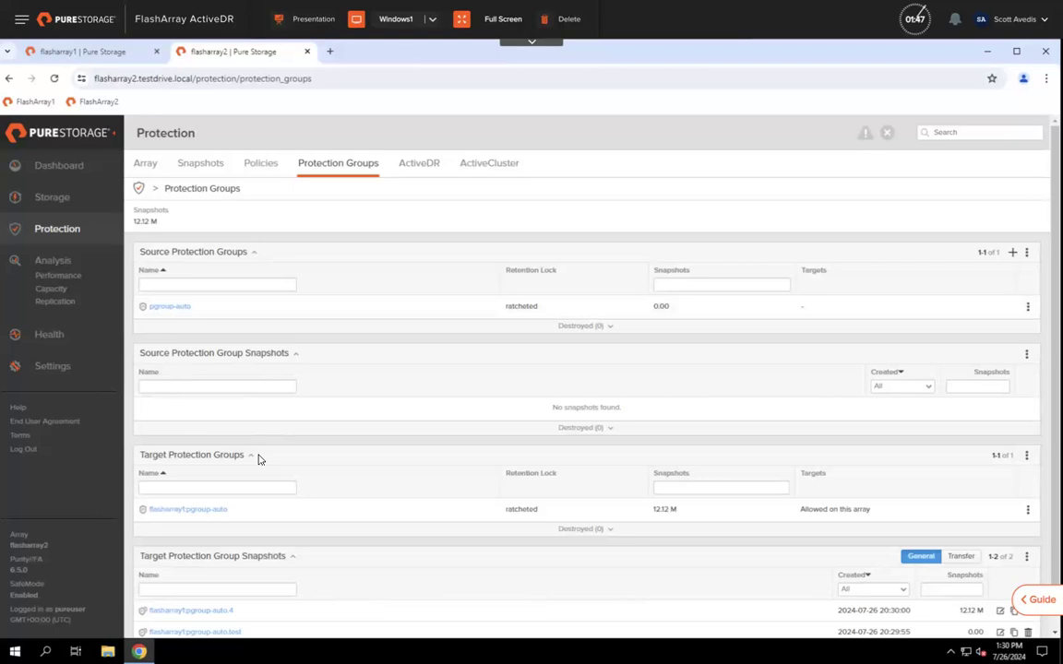
Step: Open the replicated flasharray1:pgroup-auto.test snapshot to list its LinuxVol1 and WindowsVol1 volume snapshots
scroll(259, 460, "down", 1)
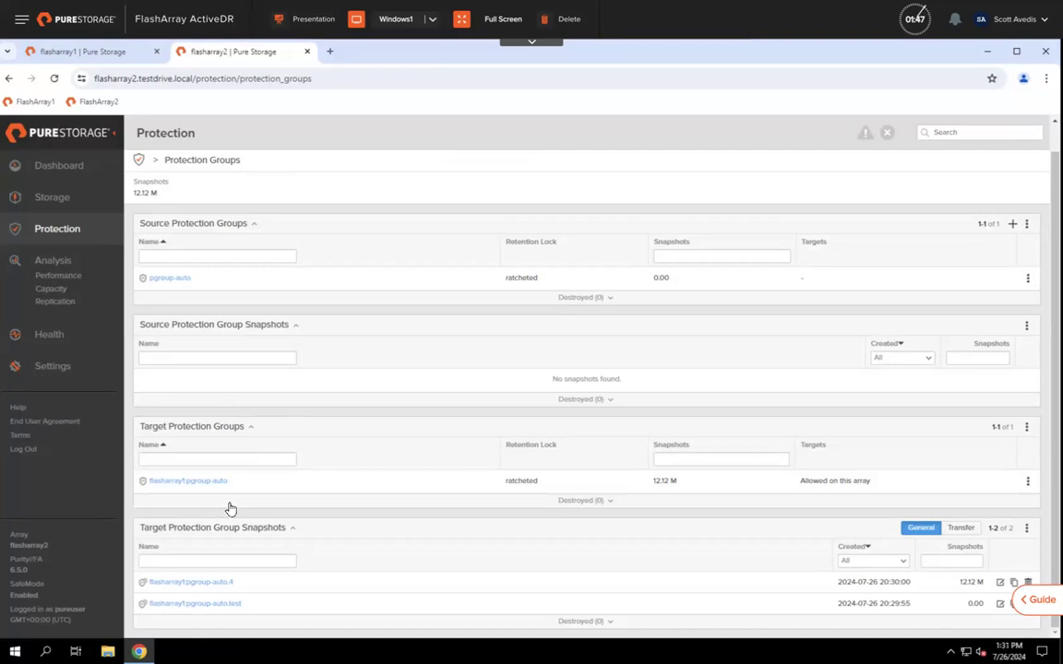
left_click(195, 481)
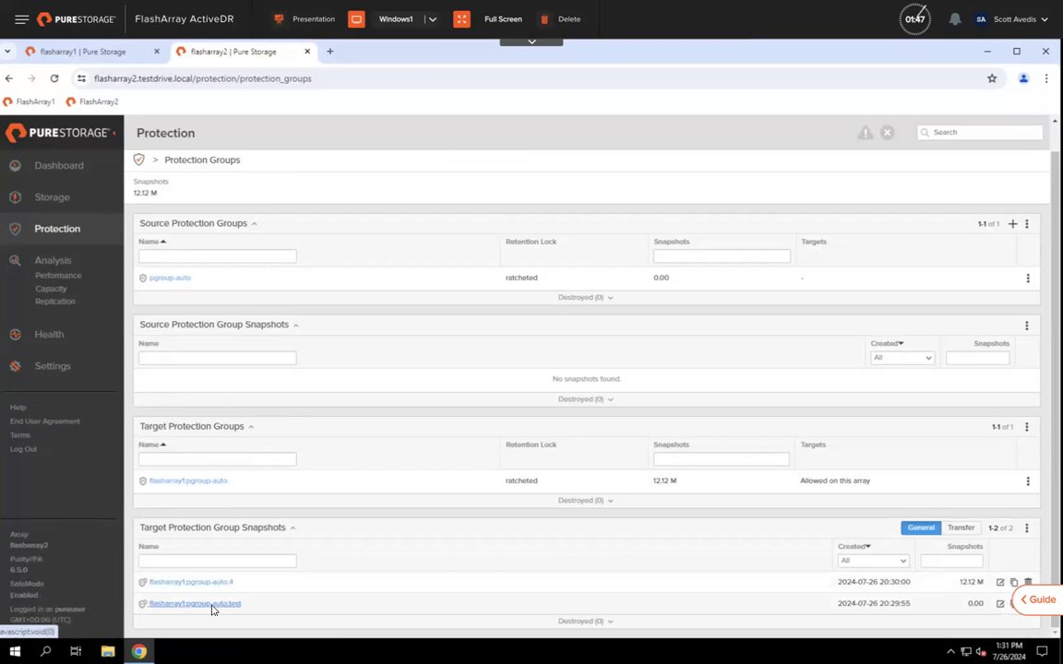
left_click(210, 606)
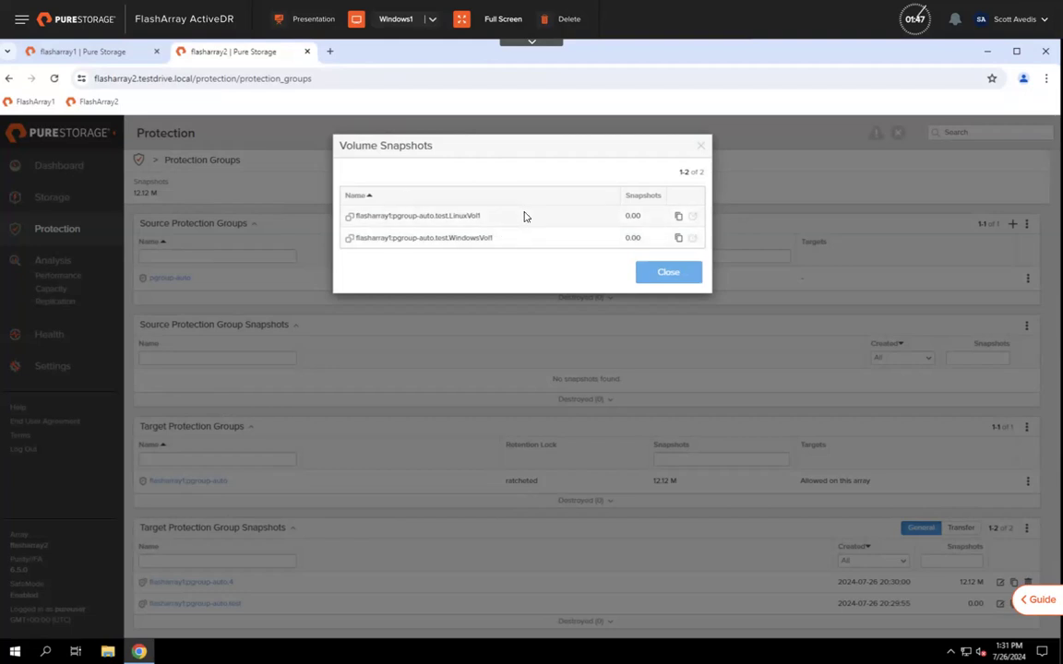
Step: Copy the replicated LinuxVol1 snapshot into a new volume named testasyncvol
left_click(679, 217)
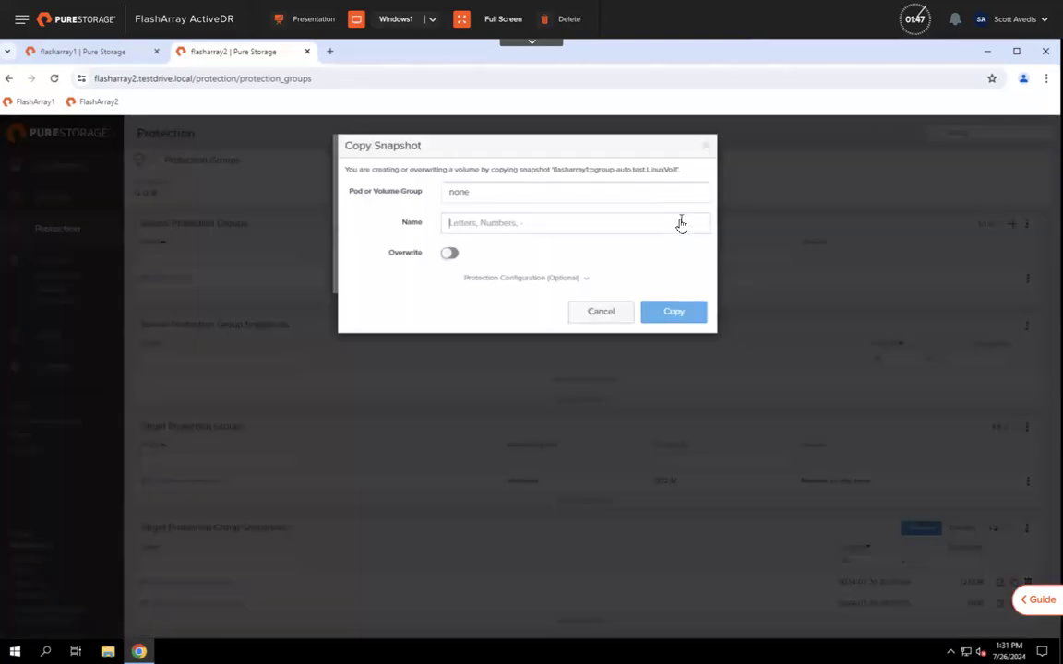
left_click(680, 223)
type("test")
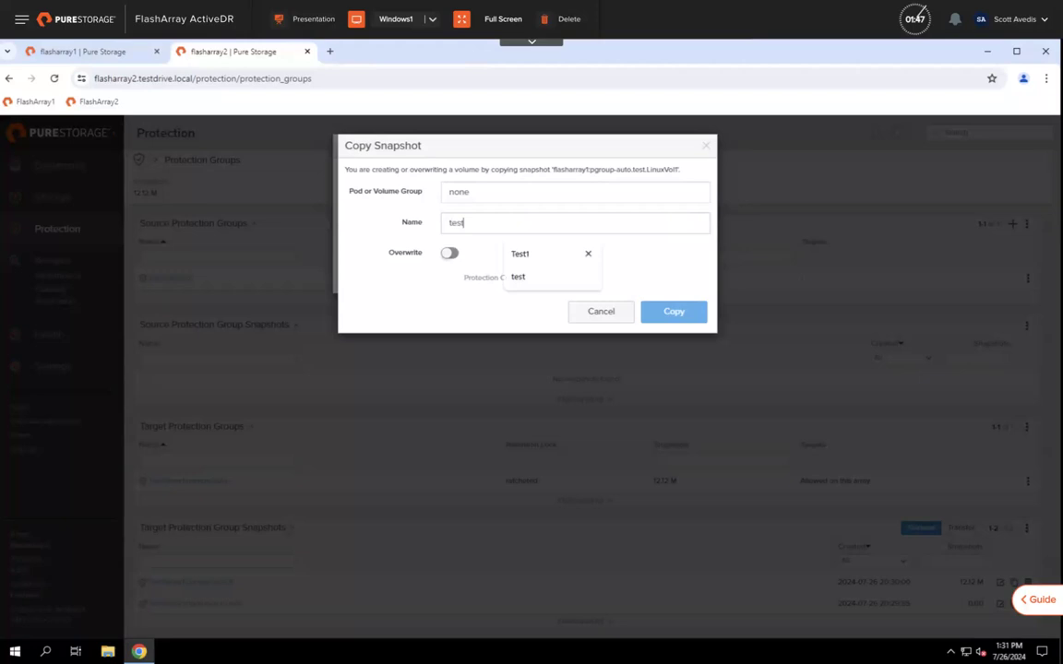
type("asyncvol")
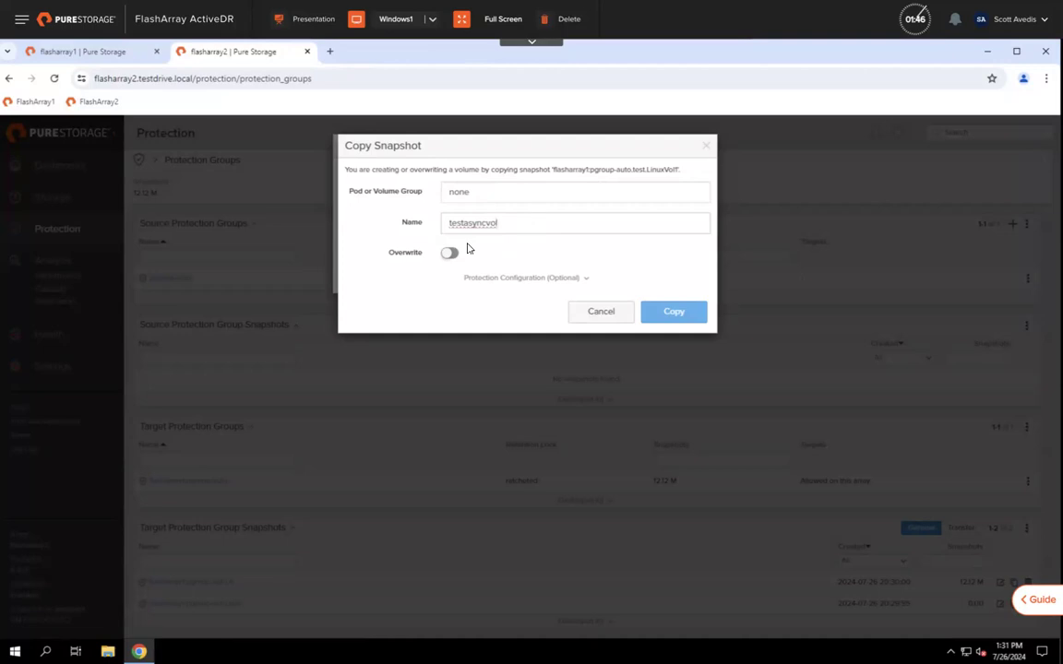
left_click(661, 315)
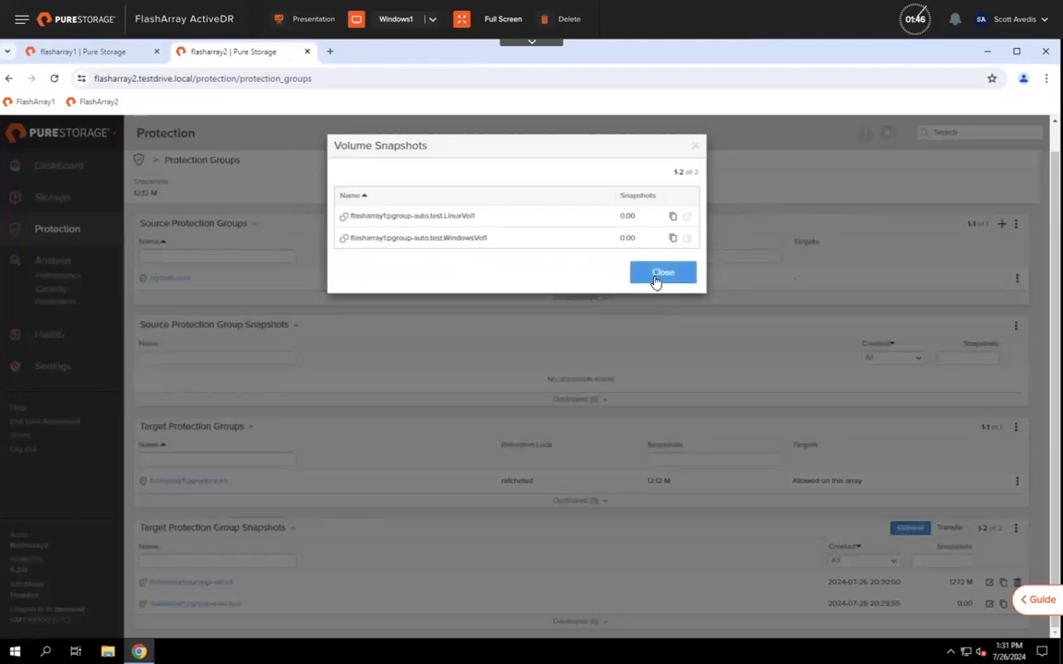
left_click(655, 277)
left_click(58, 198)
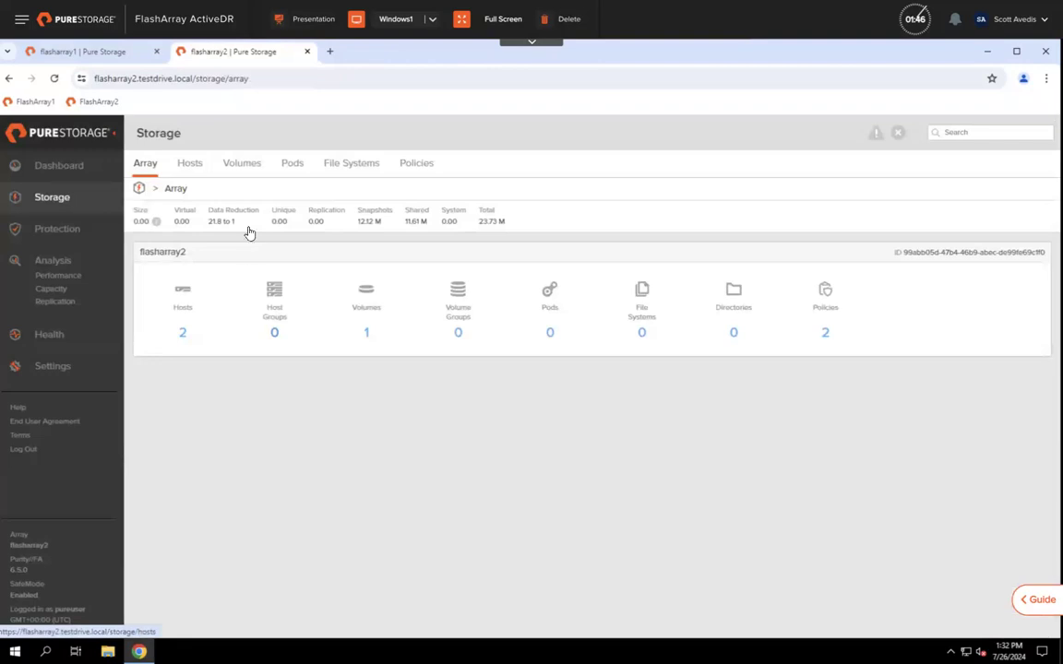
Step: Connect volume testasyncvol on flasharray2 to host linux1 through its Connected Hosts panel
left_click(229, 167)
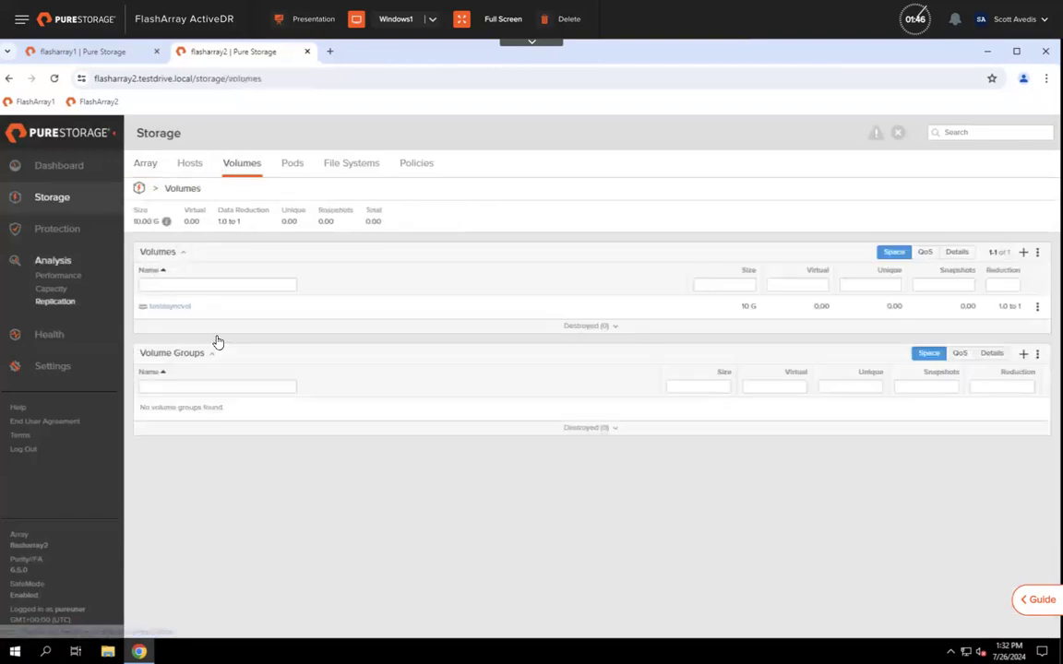
left_click(156, 308)
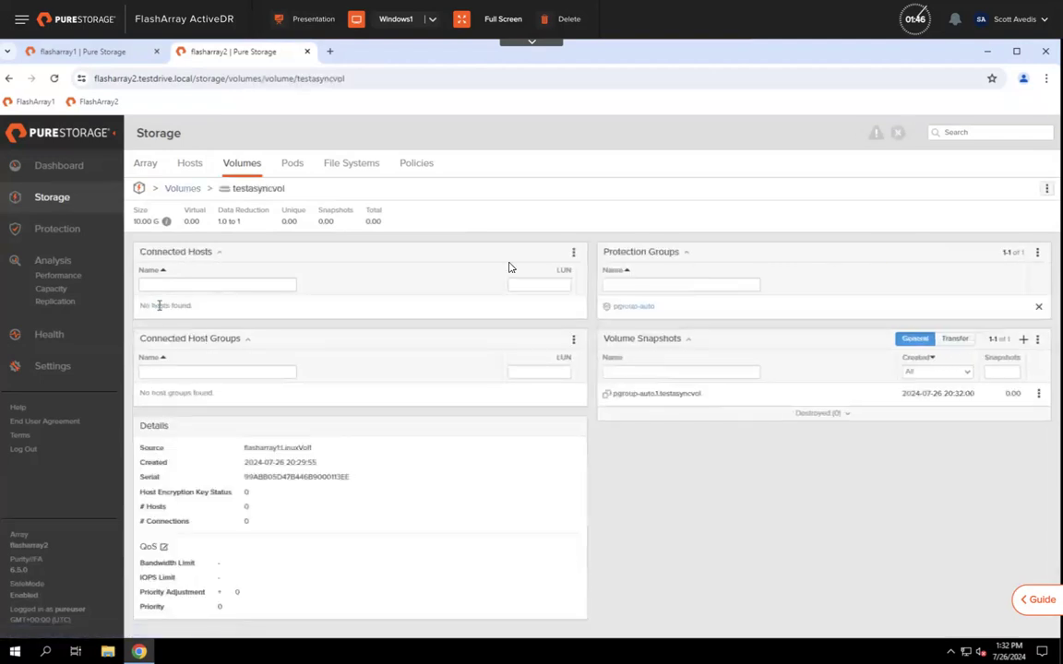
left_click(573, 254)
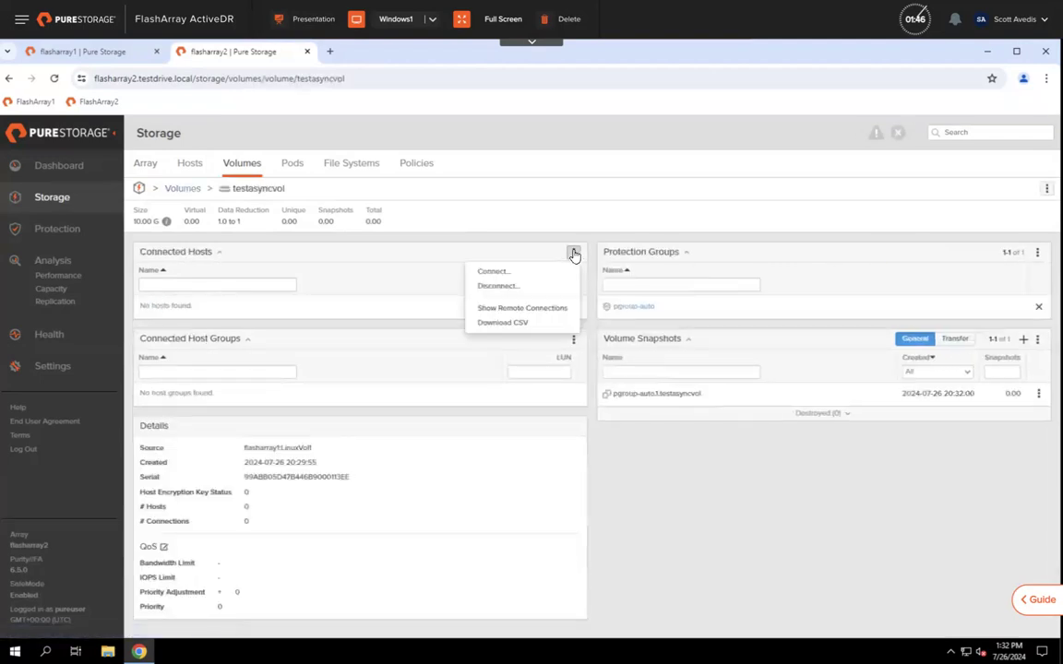
left_click(504, 274)
left_click(263, 217)
left_click(749, 440)
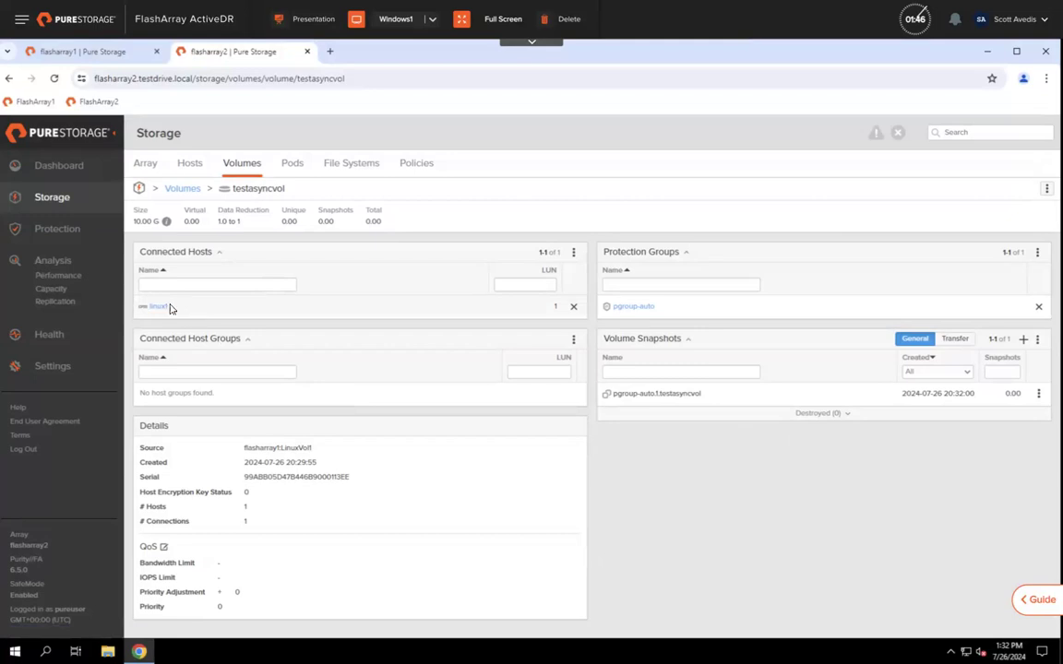
Step: Cancel a Connect Array attempt and return to flasharray1's Protection > Array view showing flasharray2
left_click(63, 231)
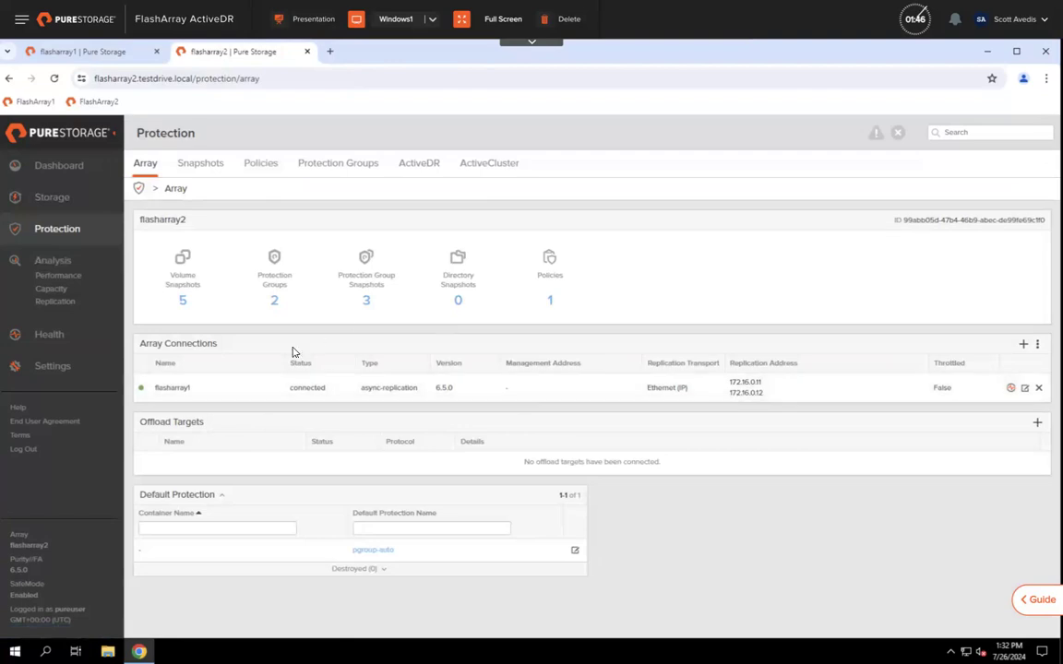
left_click(1022, 346)
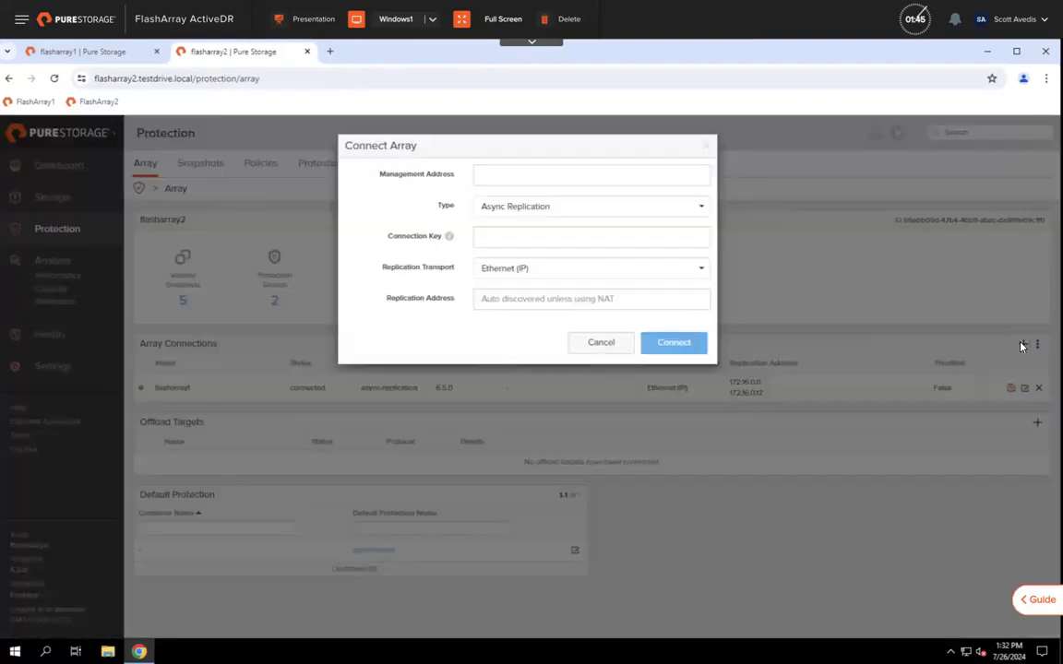
left_click(598, 343)
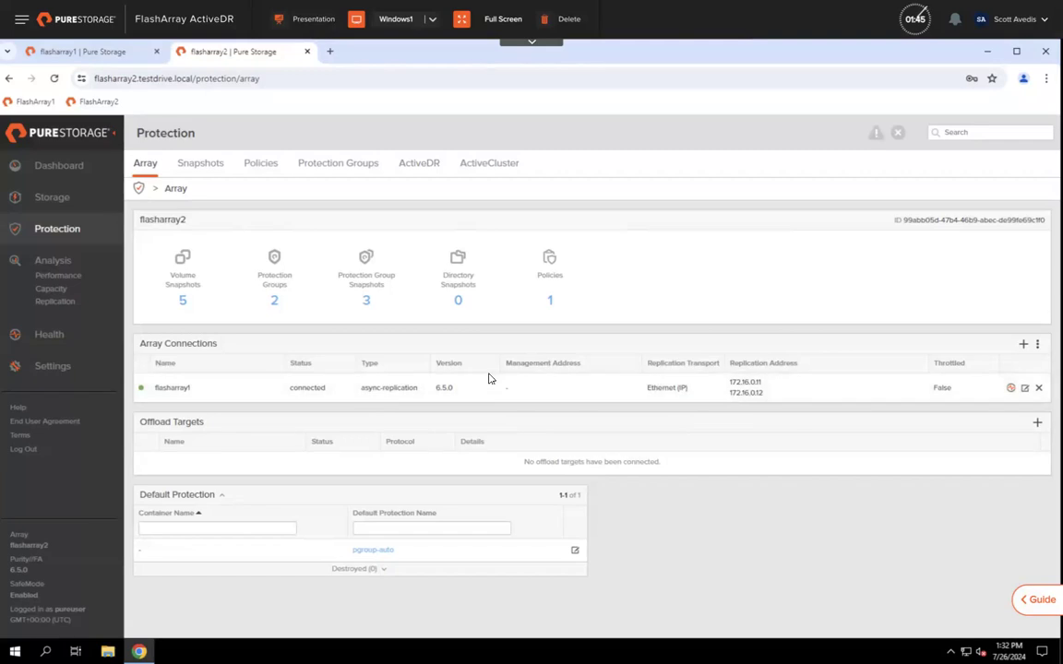
left_click(81, 52)
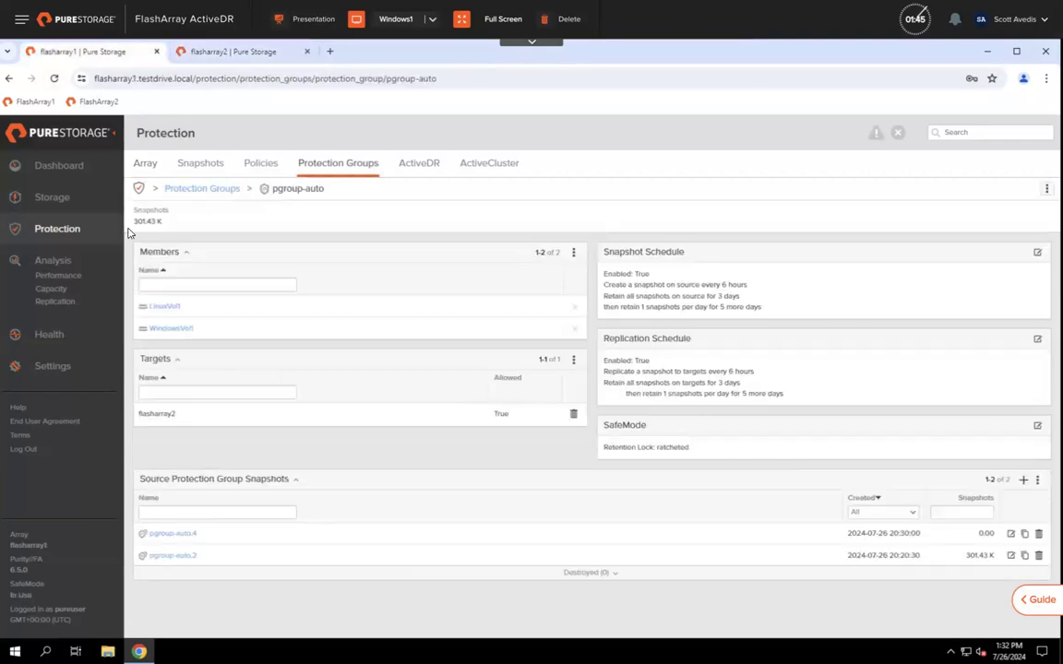
left_click(47, 228)
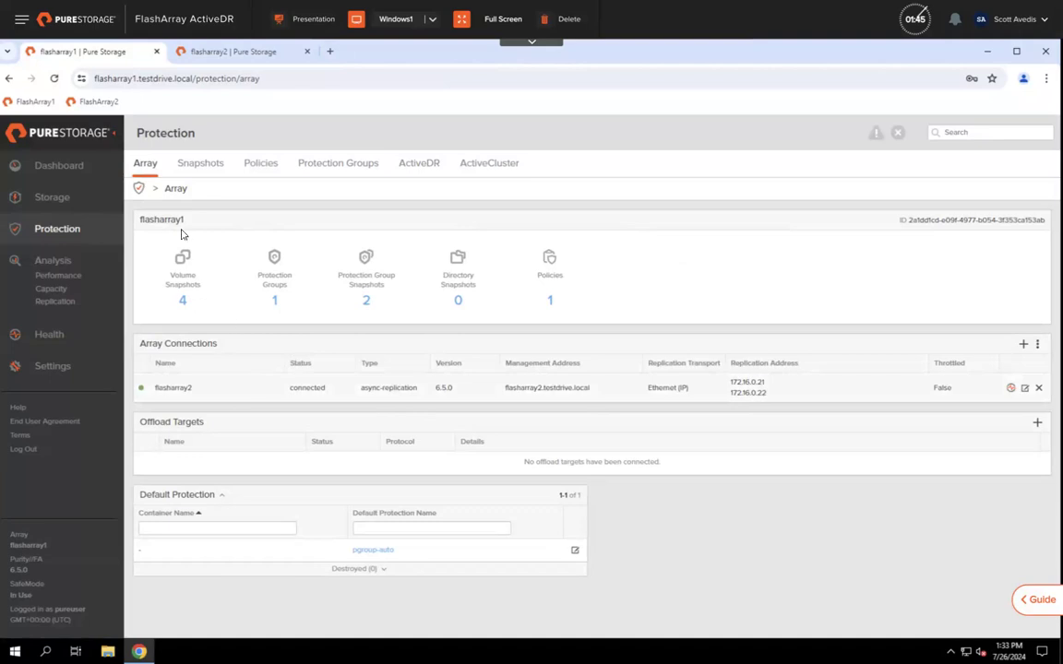
Step: Go to flasharray1's Storage section and open the empty Pods list
left_click(53, 197)
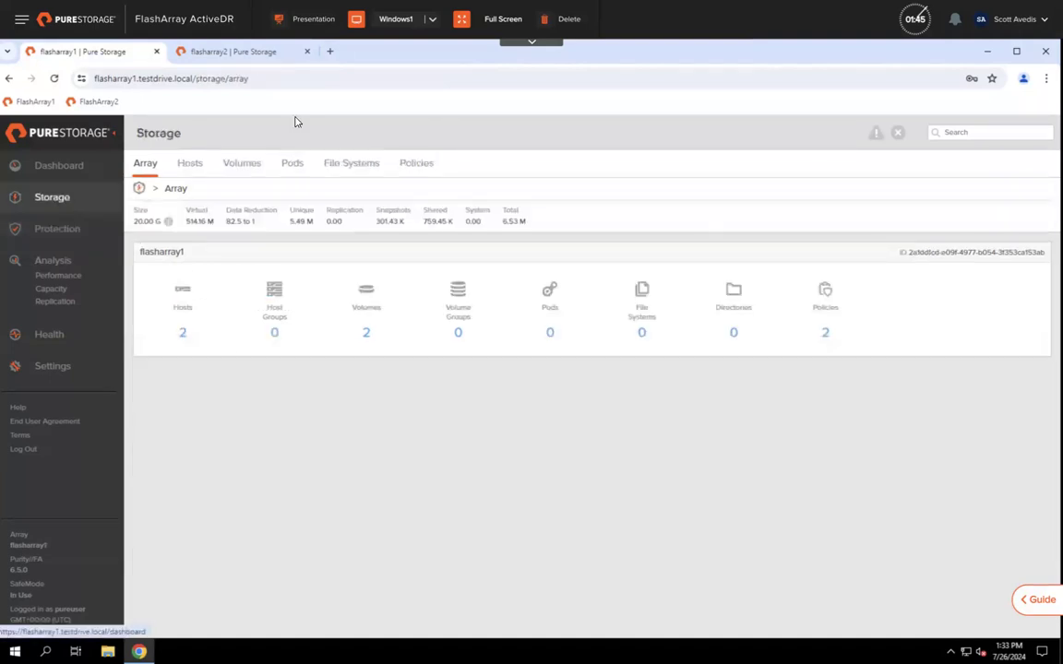
left_click(291, 163)
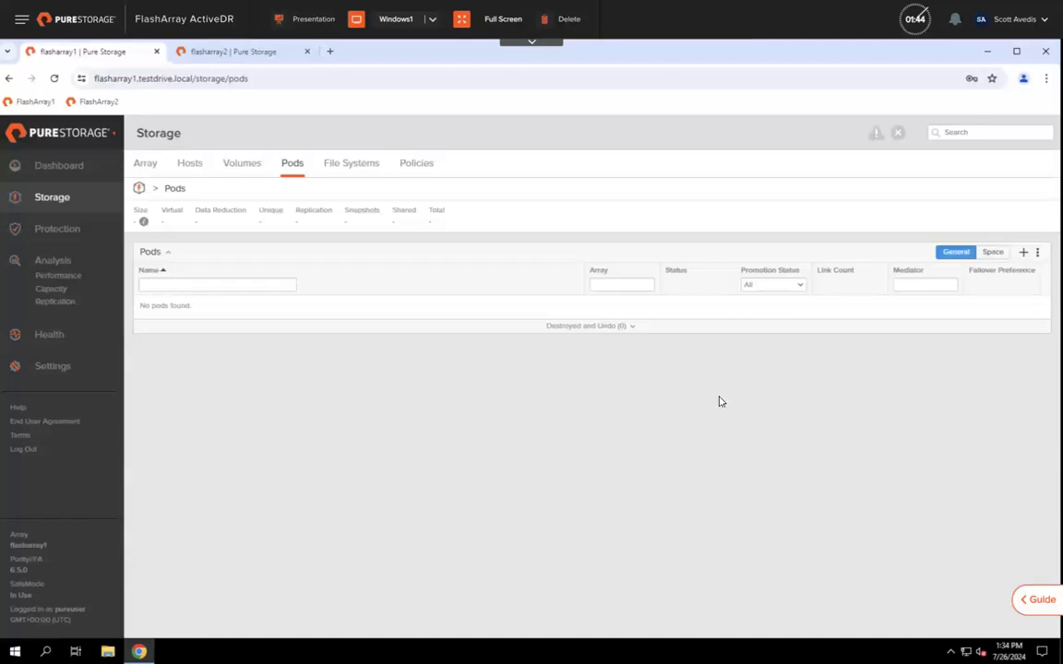
Step: Create a new pod named testadrpod on flasharray1
left_click(1023, 252)
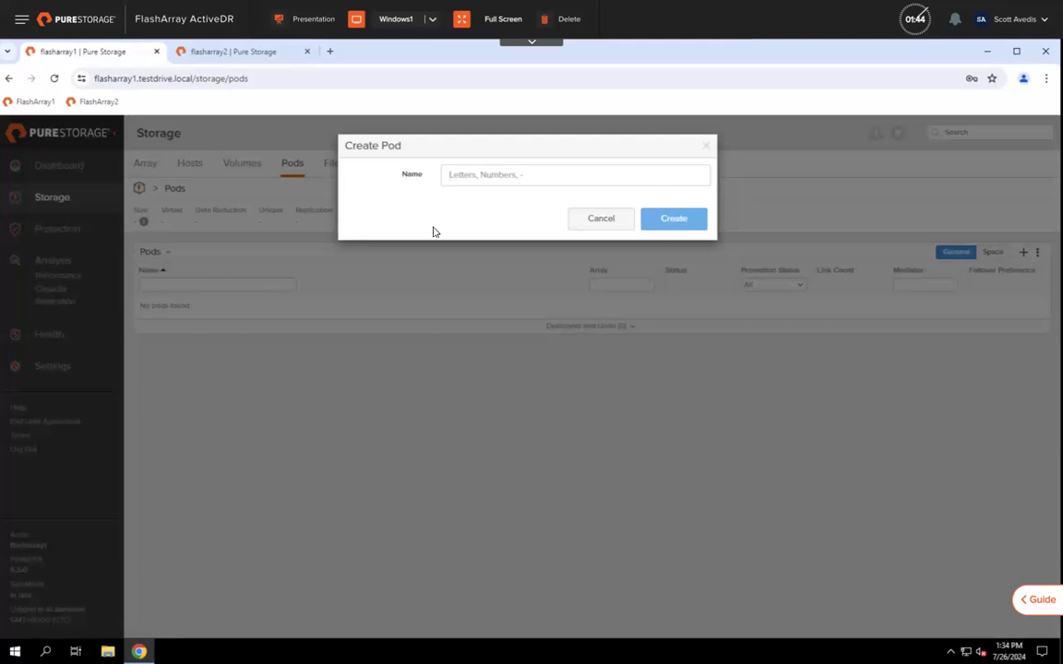
left_click(564, 180)
type("testad")
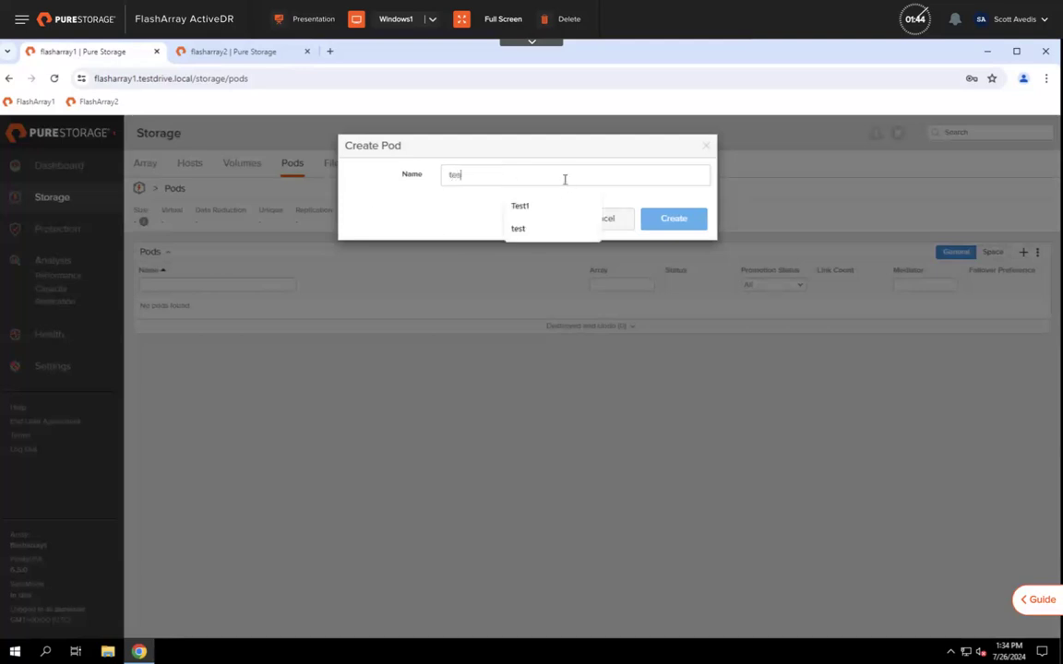
type("rpo")
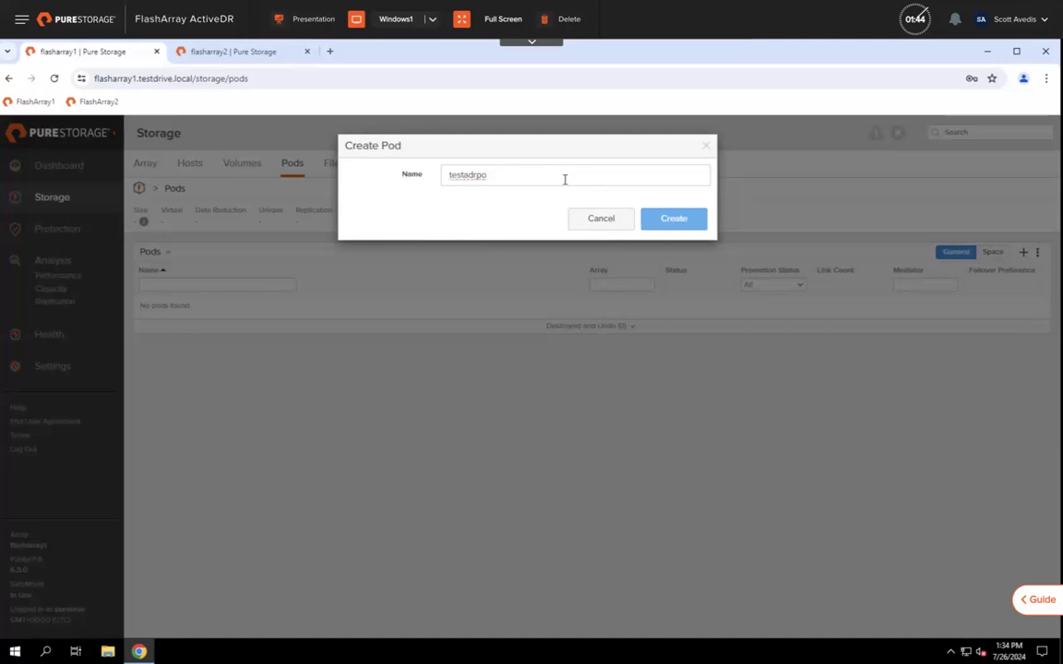
type("d")
left_click(661, 220)
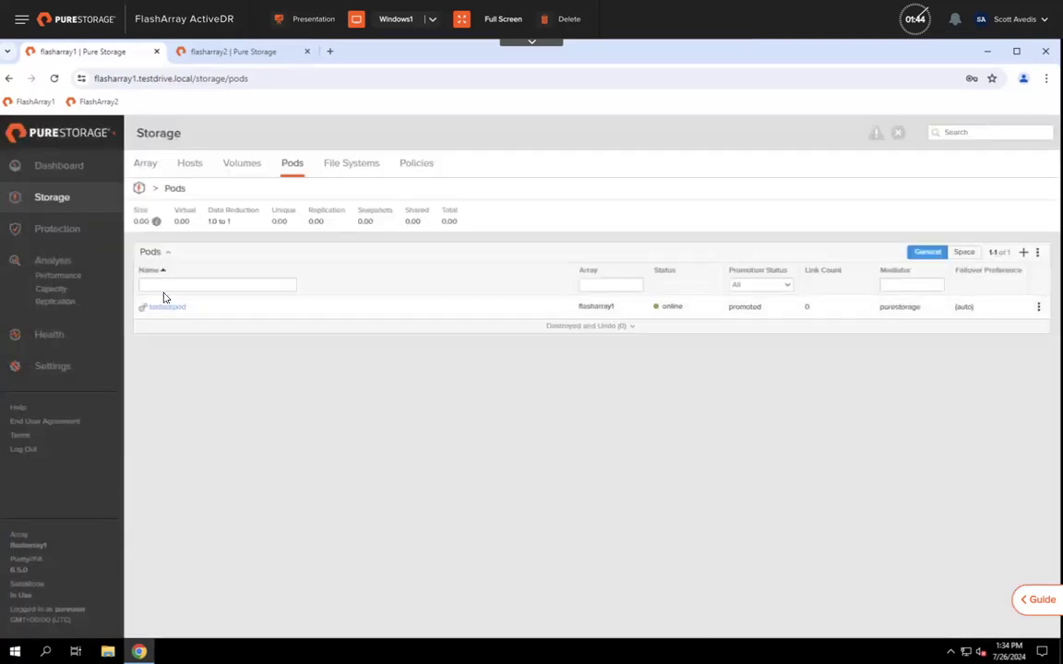
Step: Open testadrpod's page and review its actions menu and failover and protection options
left_click(163, 307)
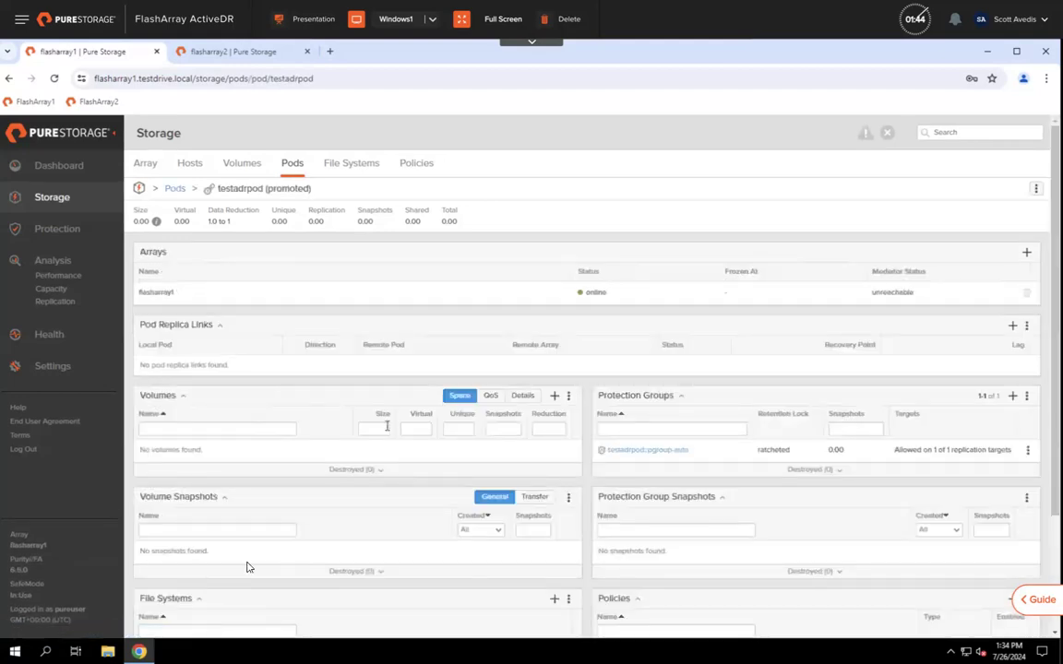
scroll(333, 546, "down", 3)
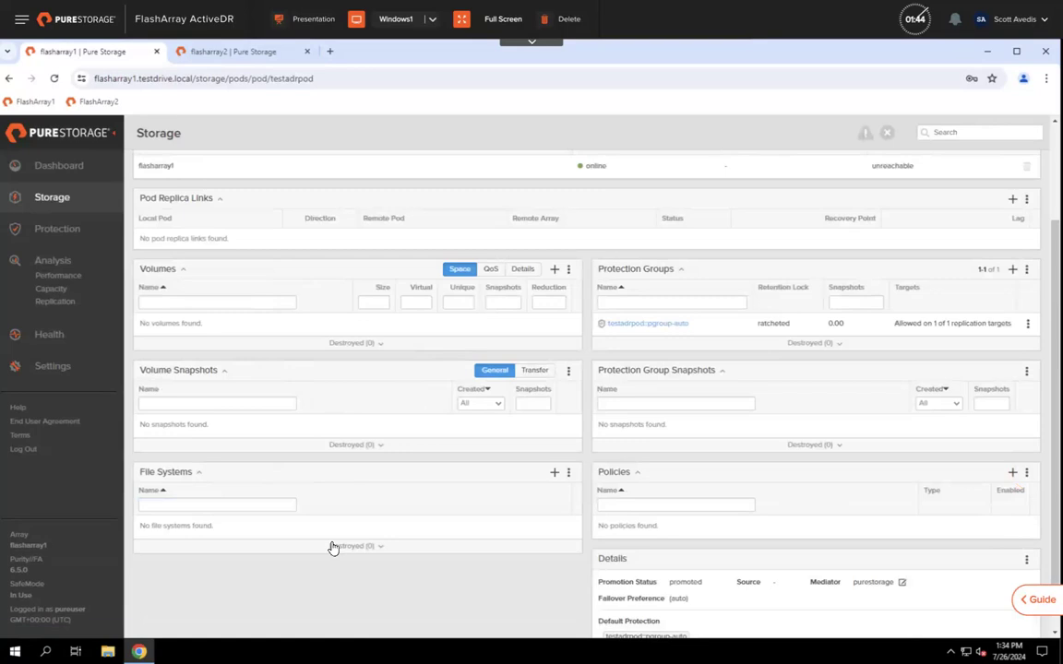
scroll(333, 546, "up", 3)
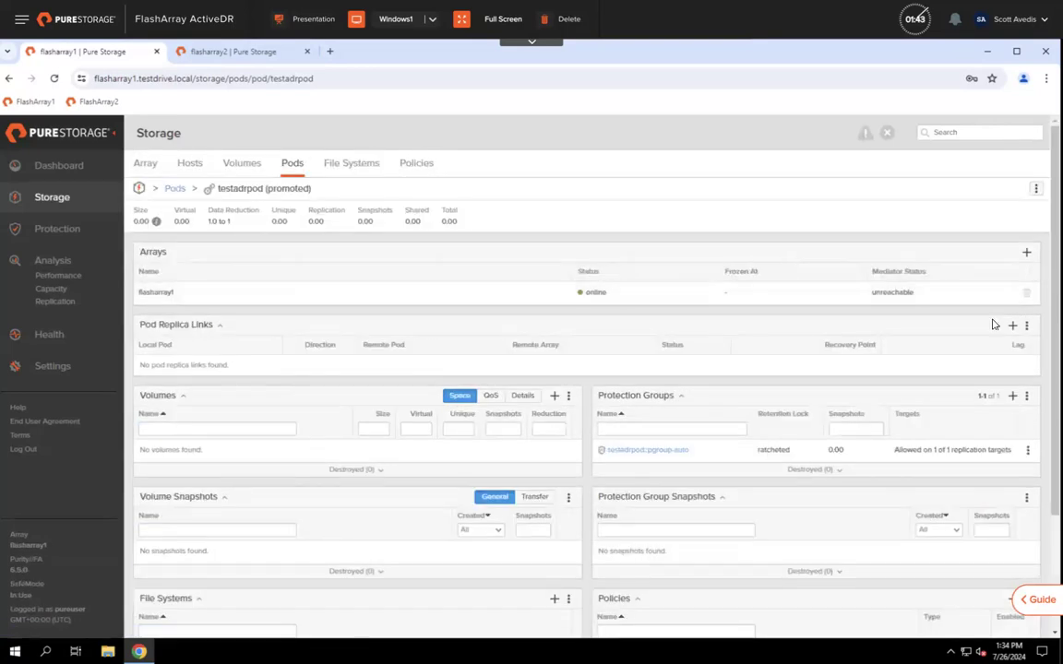
left_click(1035, 190)
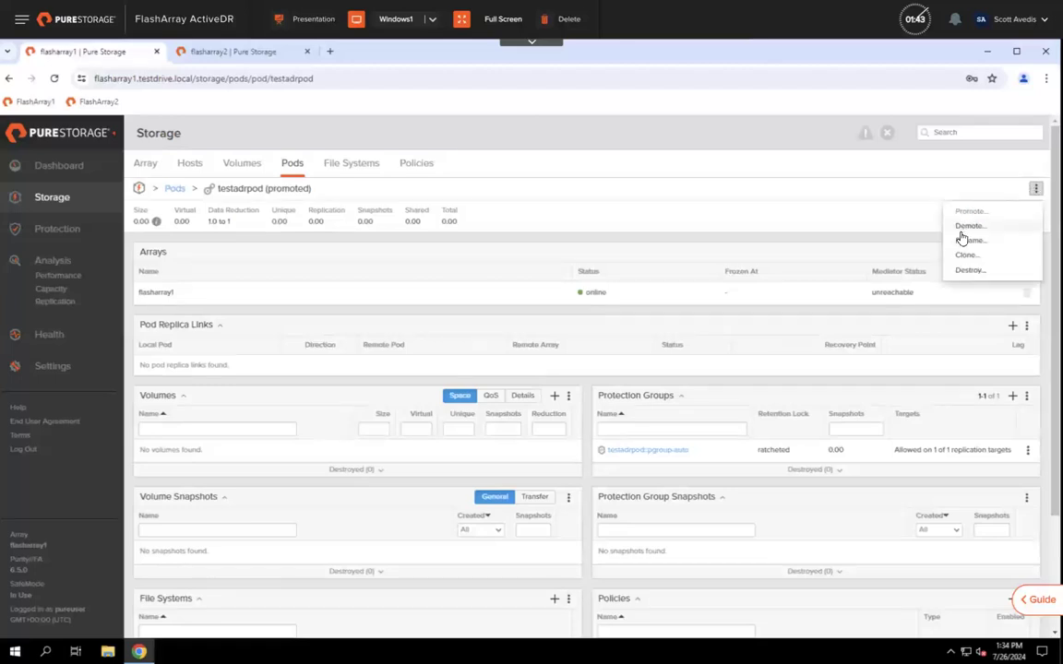
left_click(771, 206)
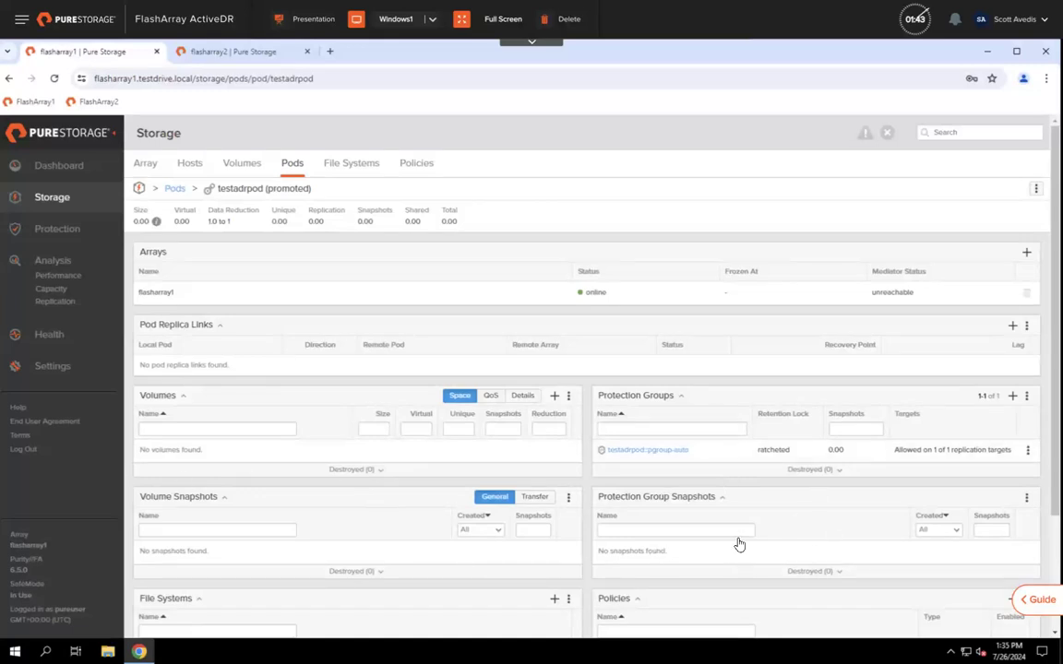
scroll(738, 544, "down", 3)
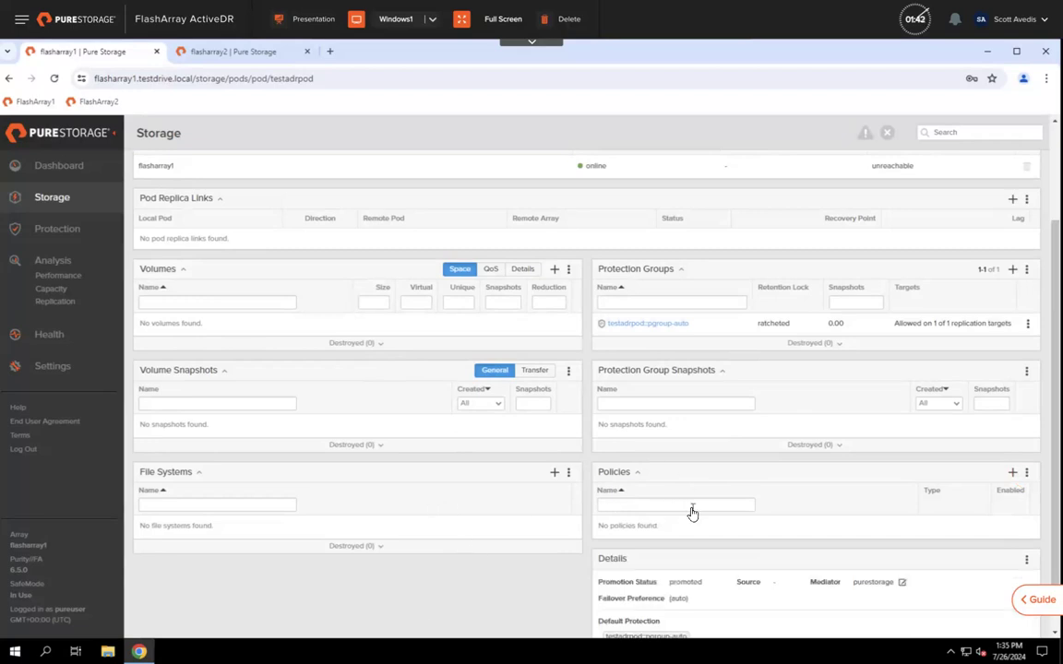
scroll(690, 510, "down", 1)
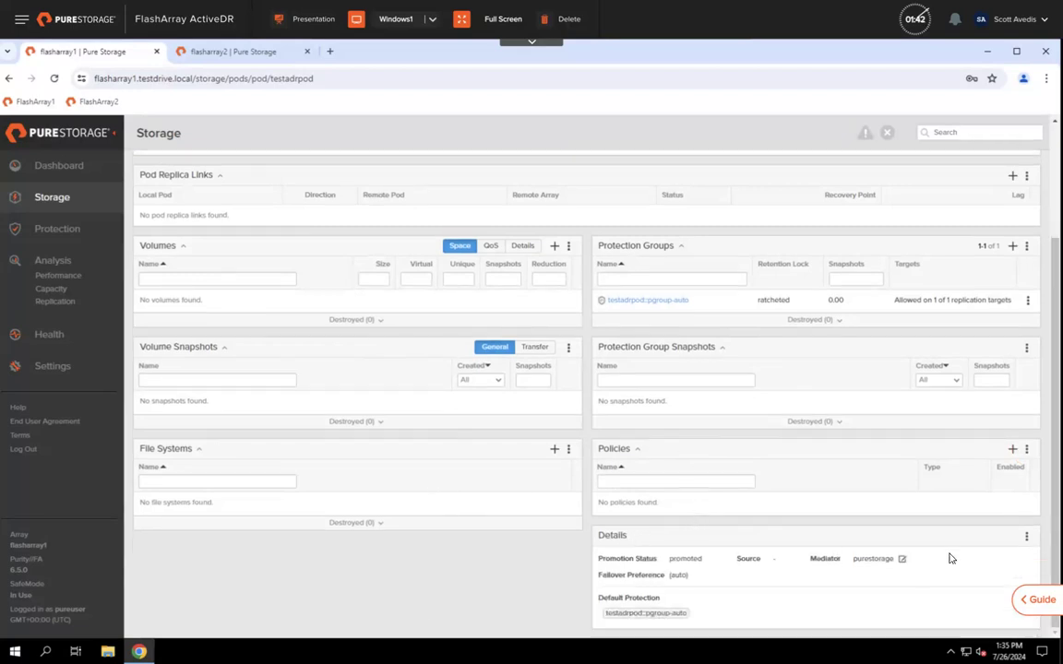
left_click(1028, 539)
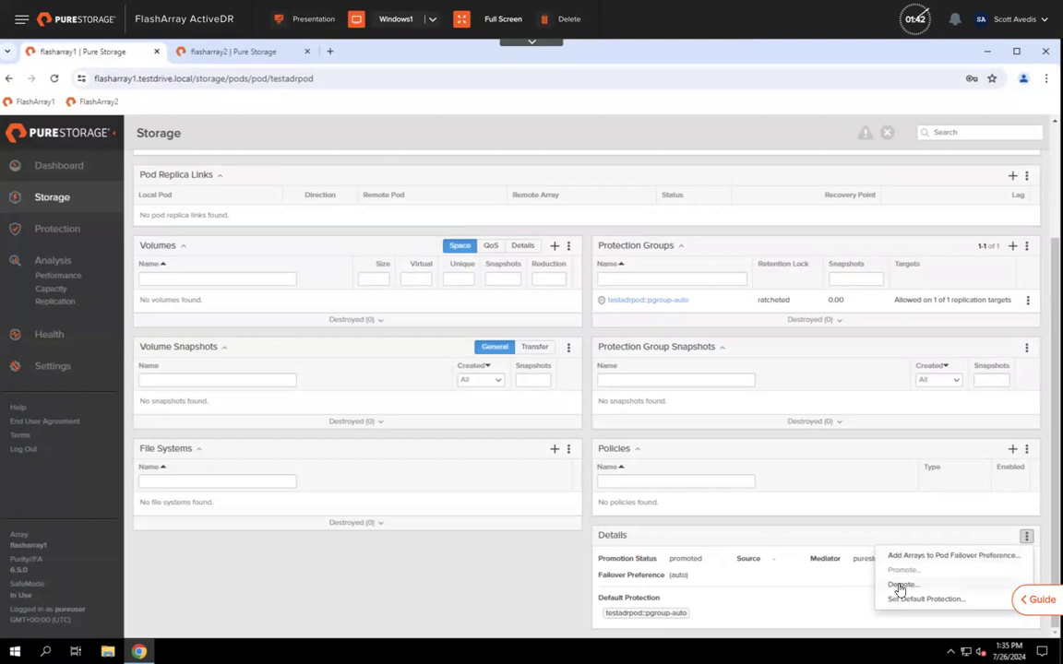
left_click(726, 528)
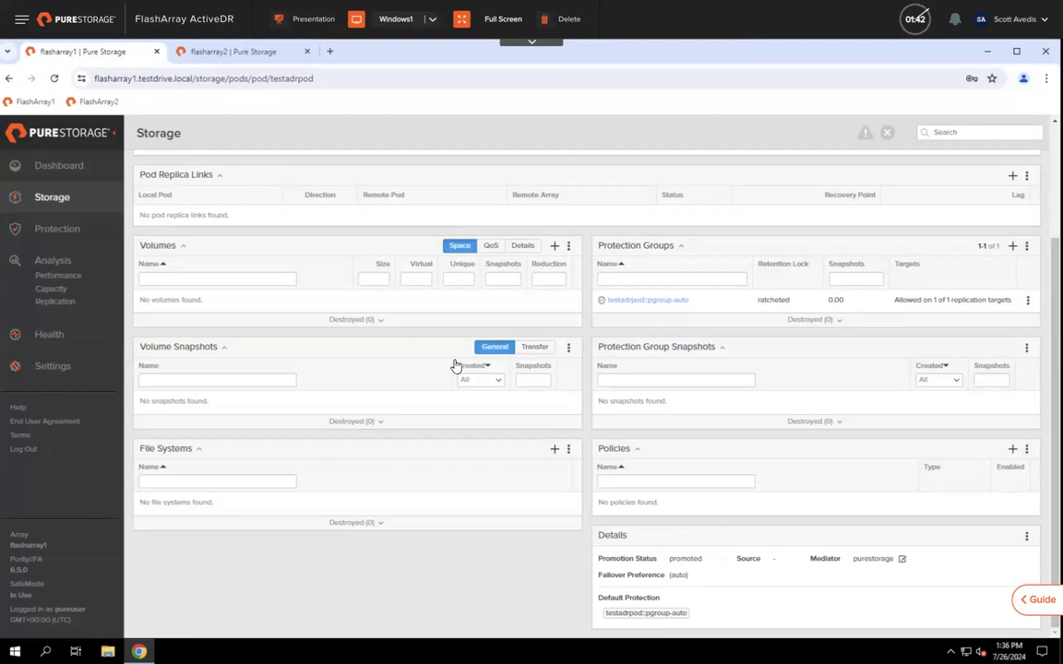
scroll(455, 366, "up", 1)
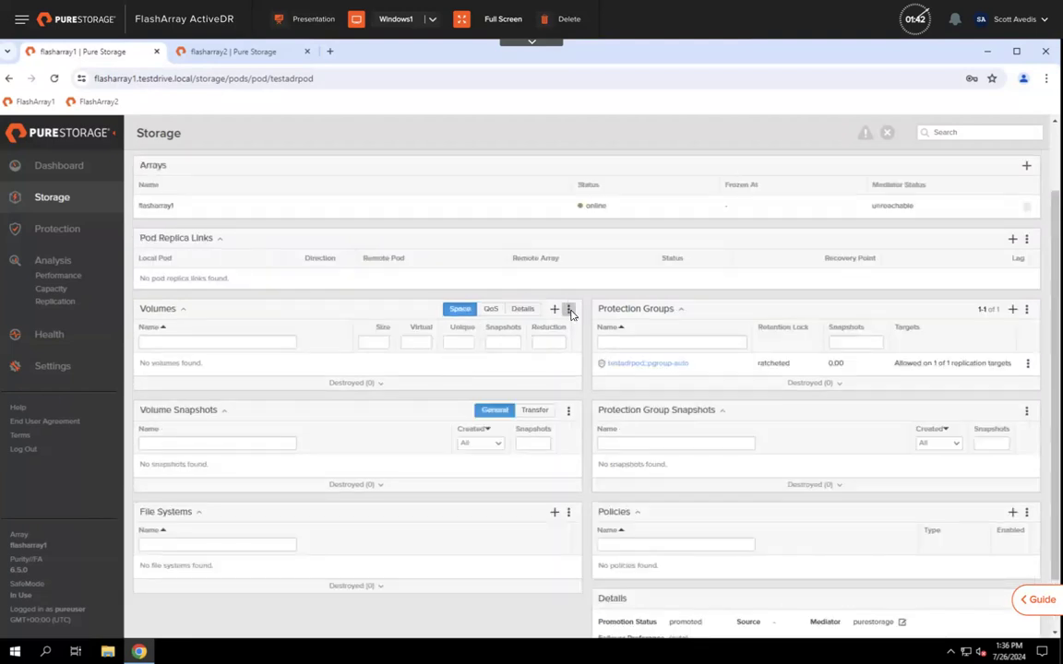
left_click(568, 310)
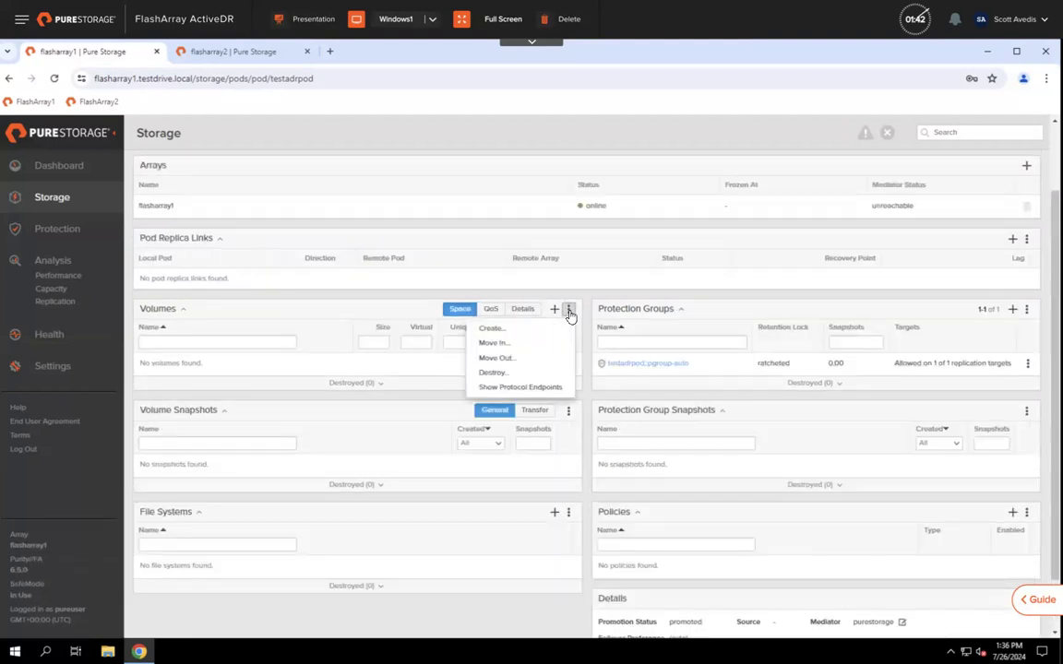
left_click(501, 346)
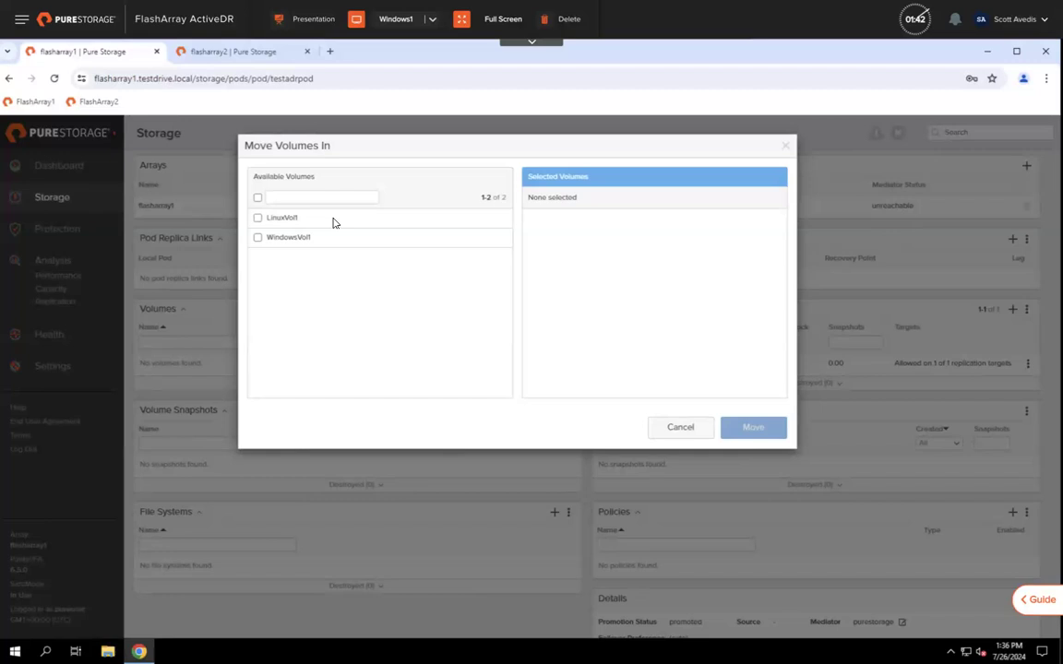
left_click(680, 429)
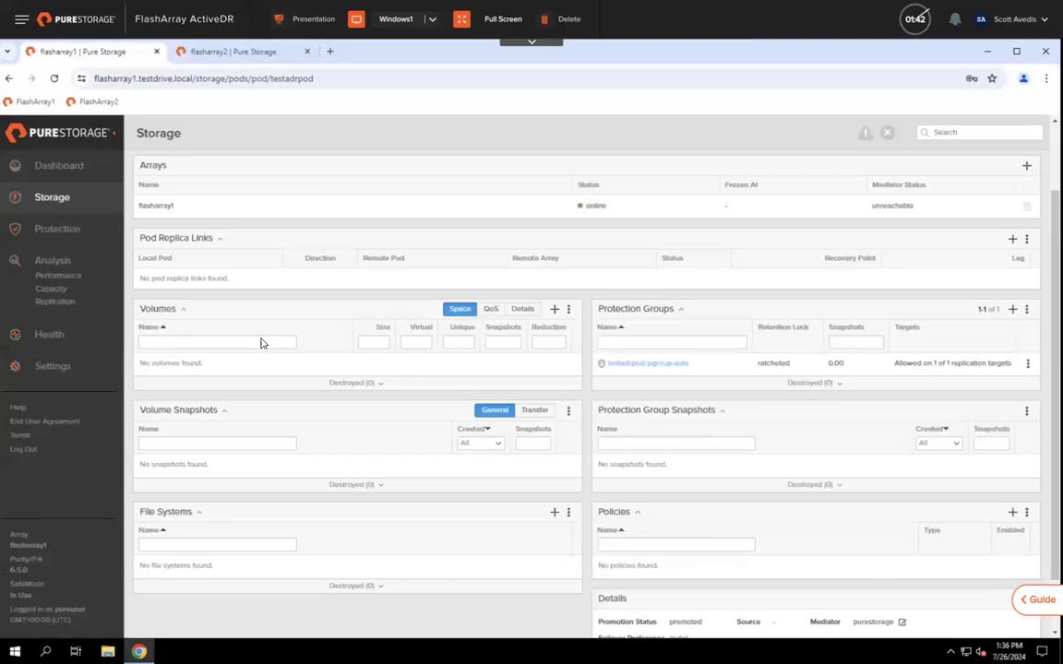
Step: Create a 25 G volume testadrvol in testadrpod, keeping default protection testadrpod::pgroup-auto
left_click(553, 312)
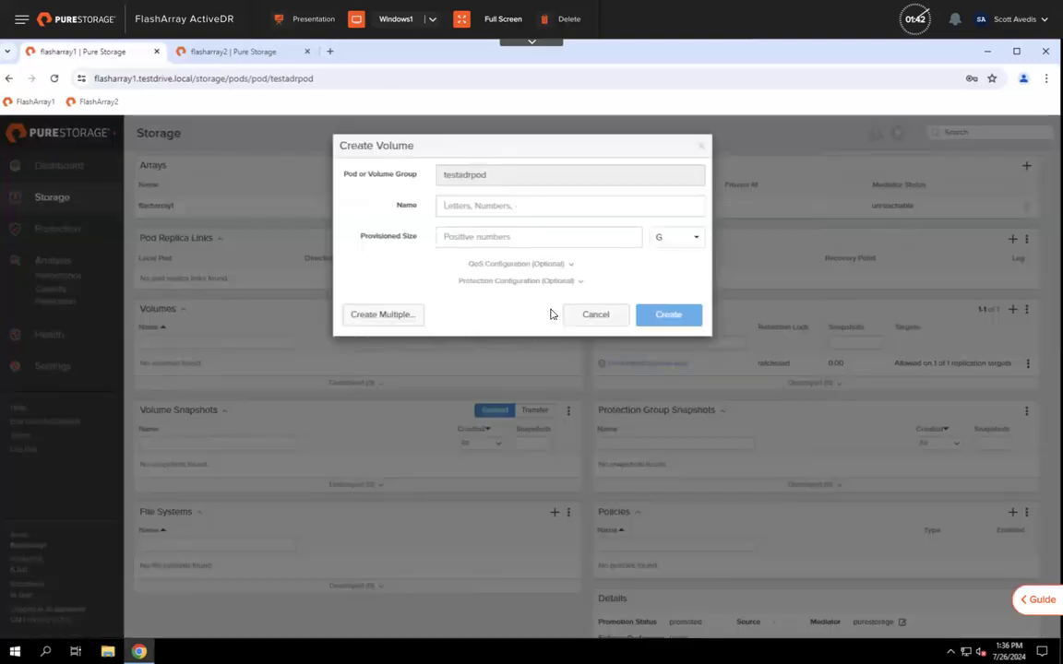
type("t")
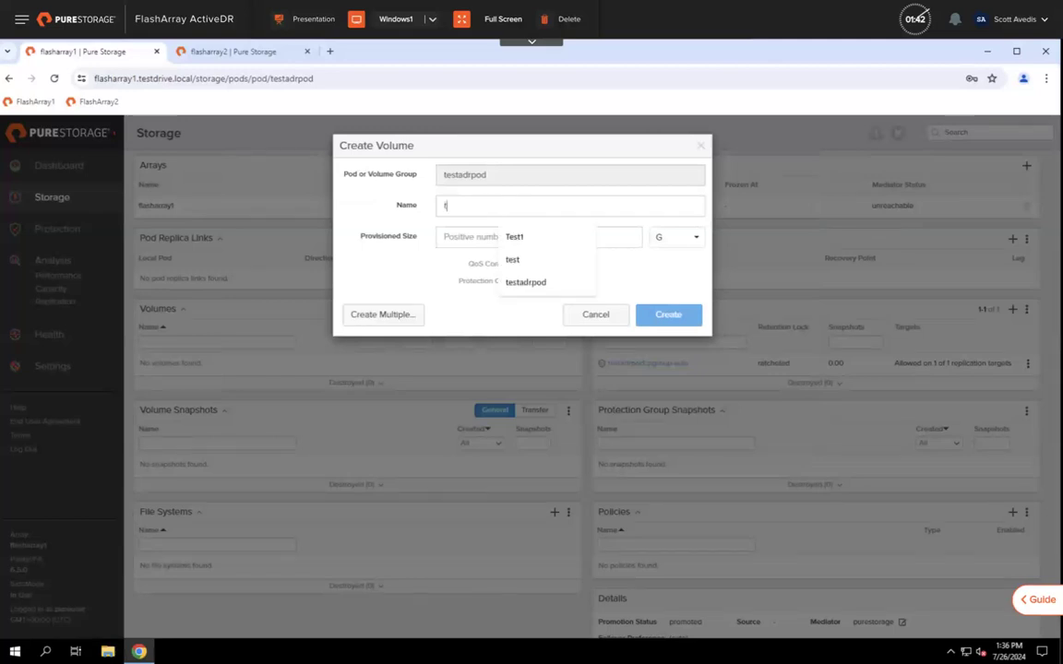
type("estadrvol")
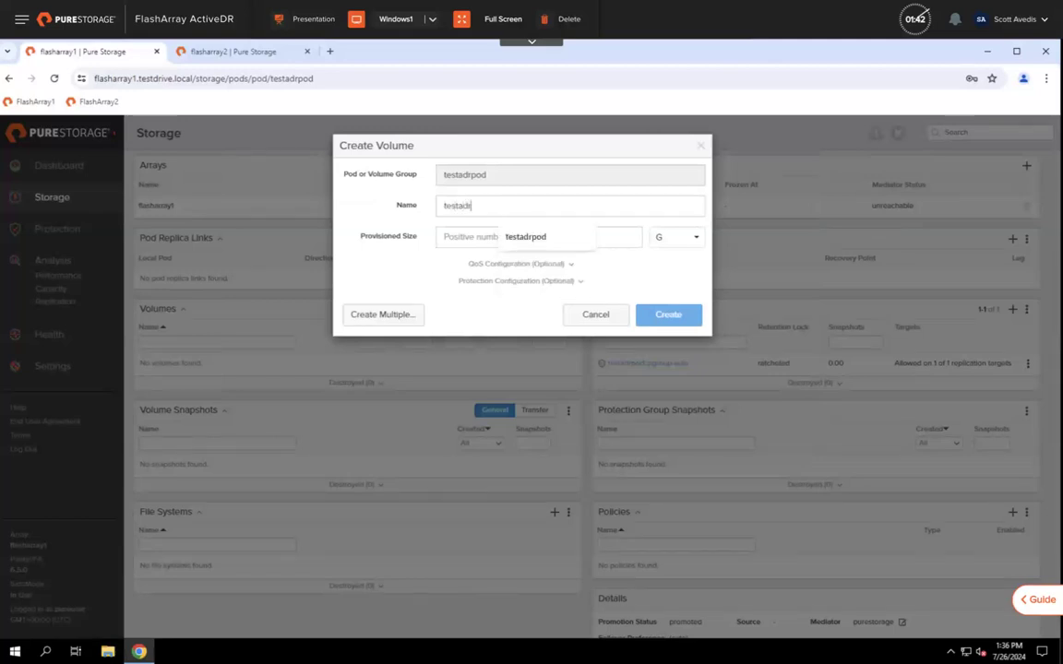
left_click(465, 237)
type("25")
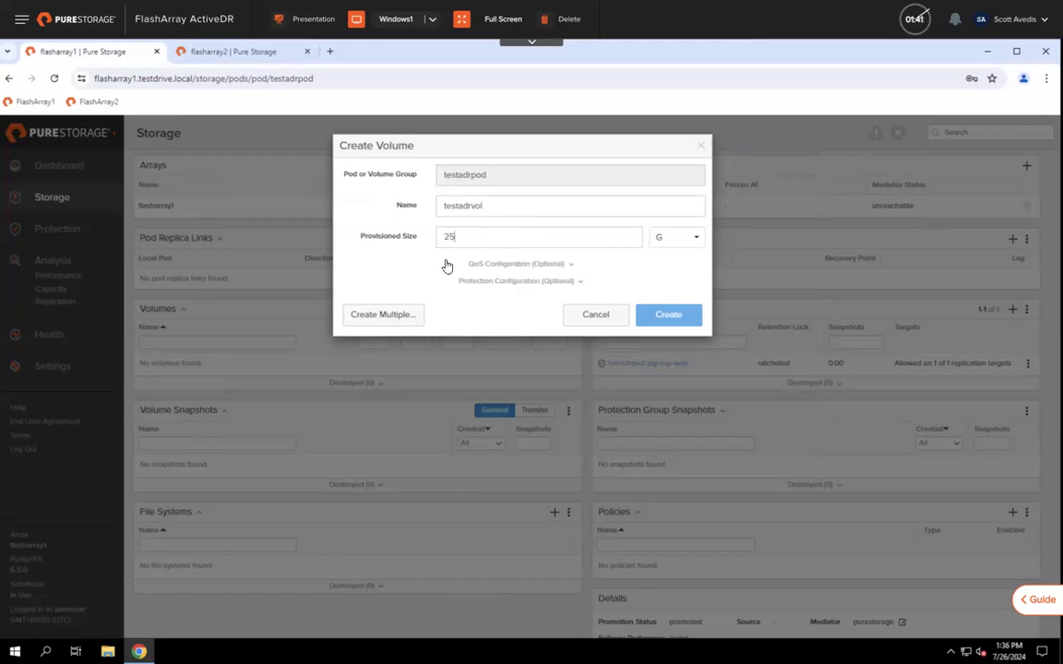
left_click(493, 265)
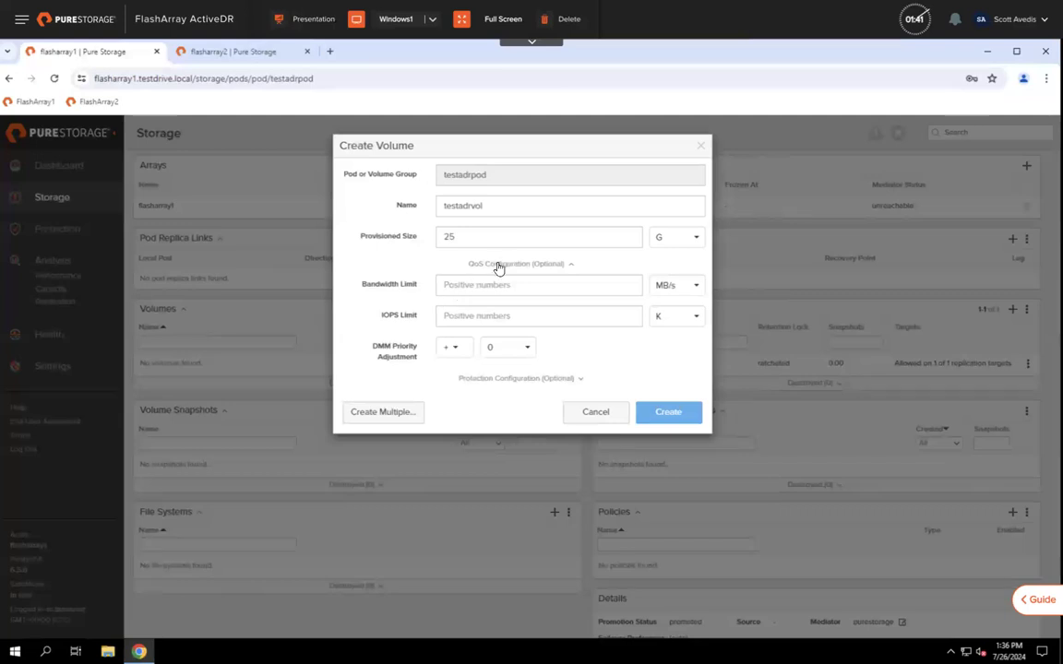
left_click(498, 266)
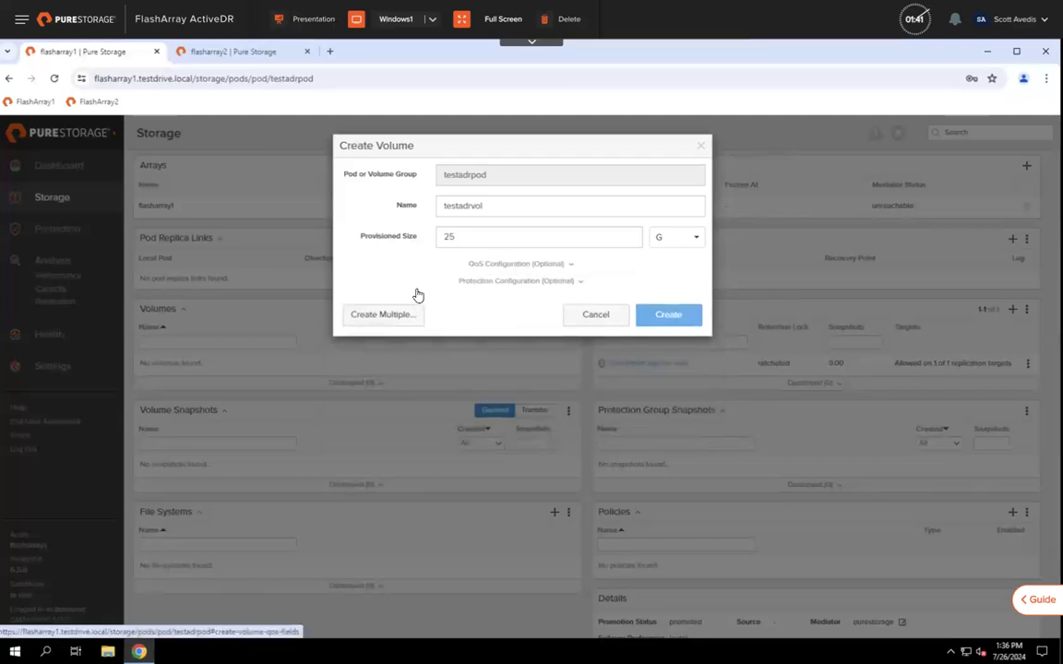
left_click(477, 284)
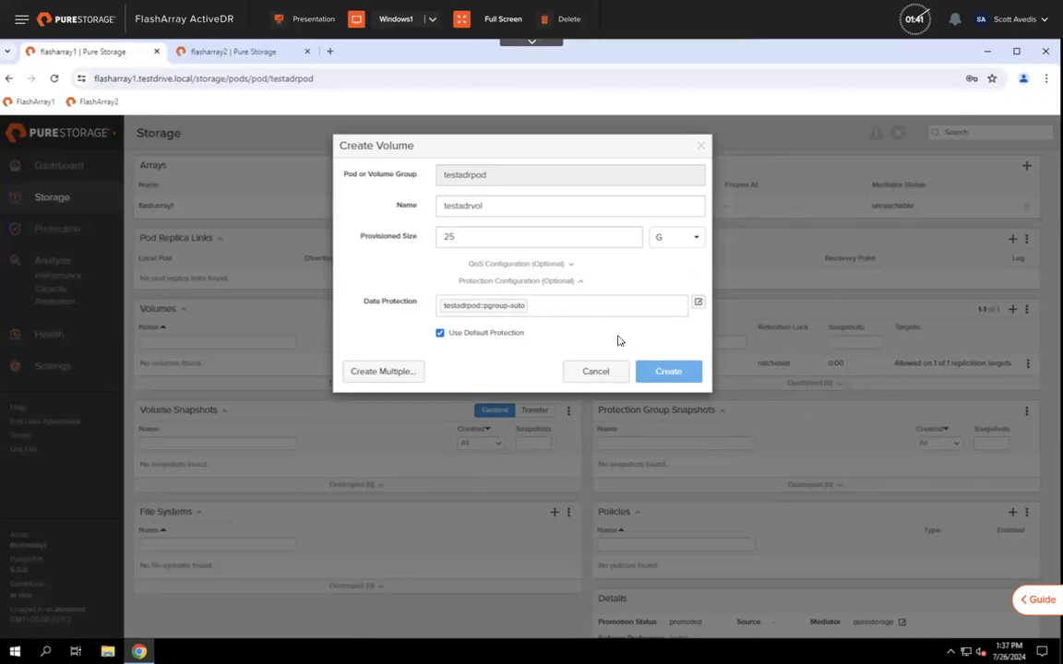
left_click(665, 374)
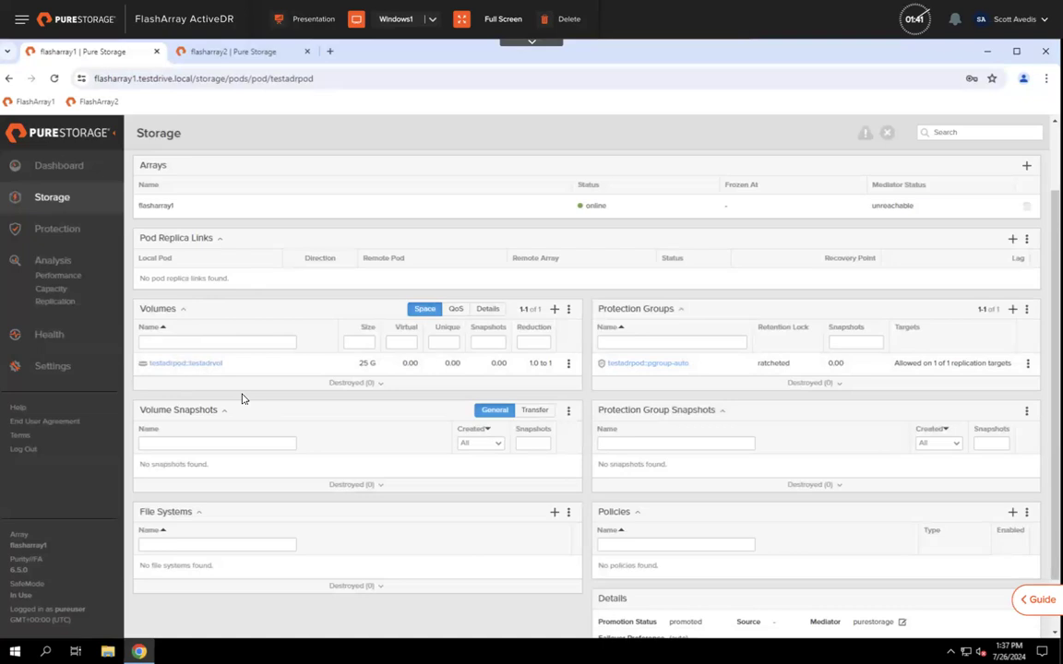
Step: Create a replica link from testadrpod to flasharray2 with a new remote pod testadrpodDR
scroll(242, 398, "up", 2)
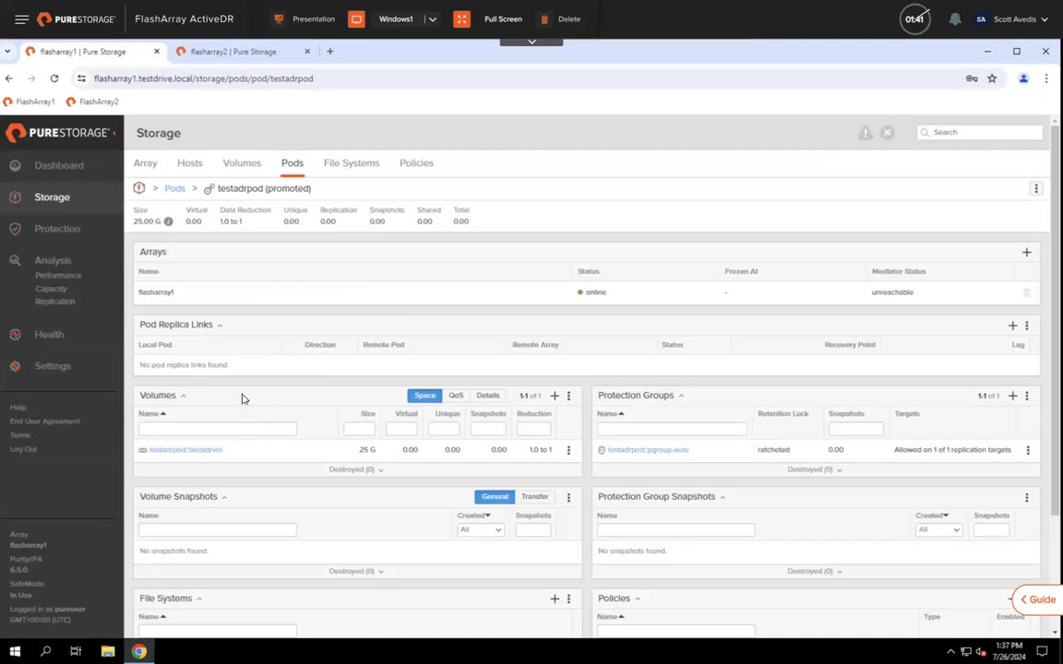
left_click(1012, 328)
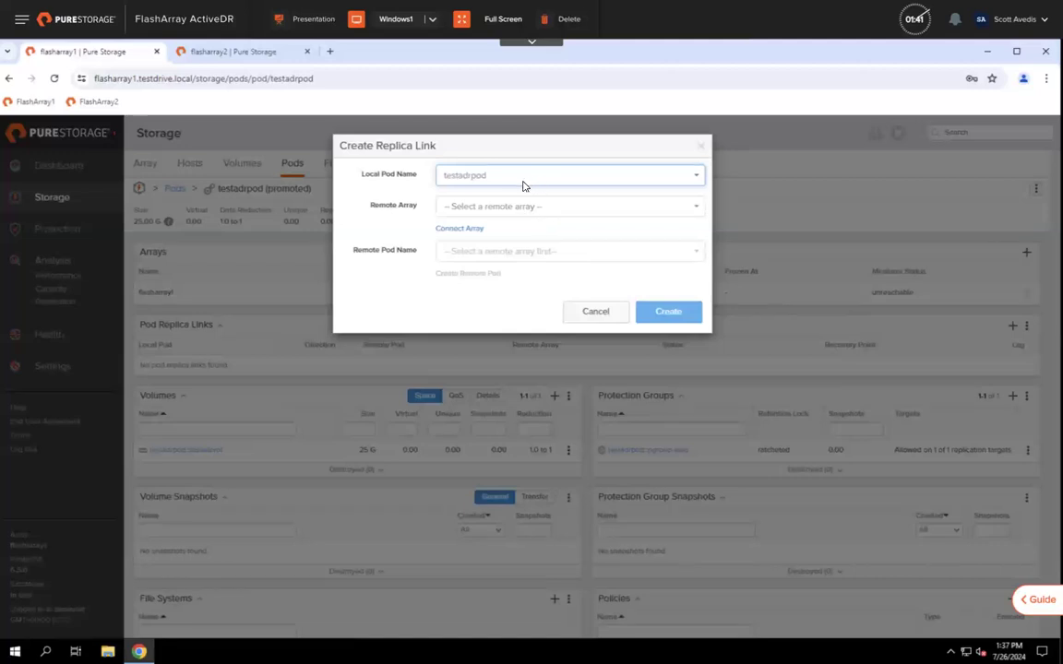
left_click(513, 208)
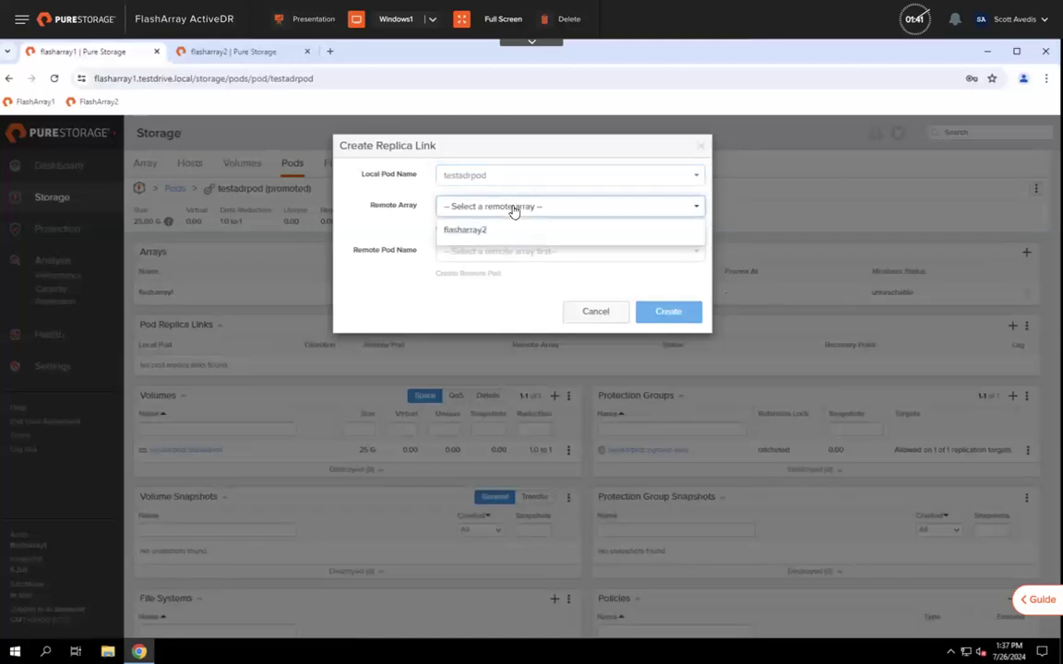
left_click(470, 234)
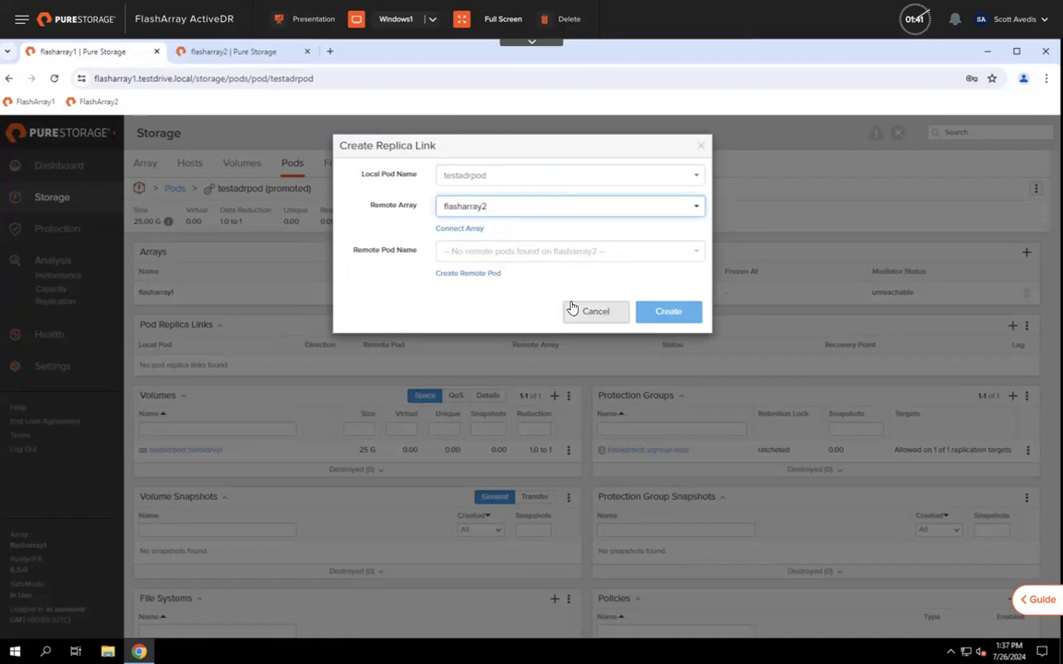
left_click(469, 276)
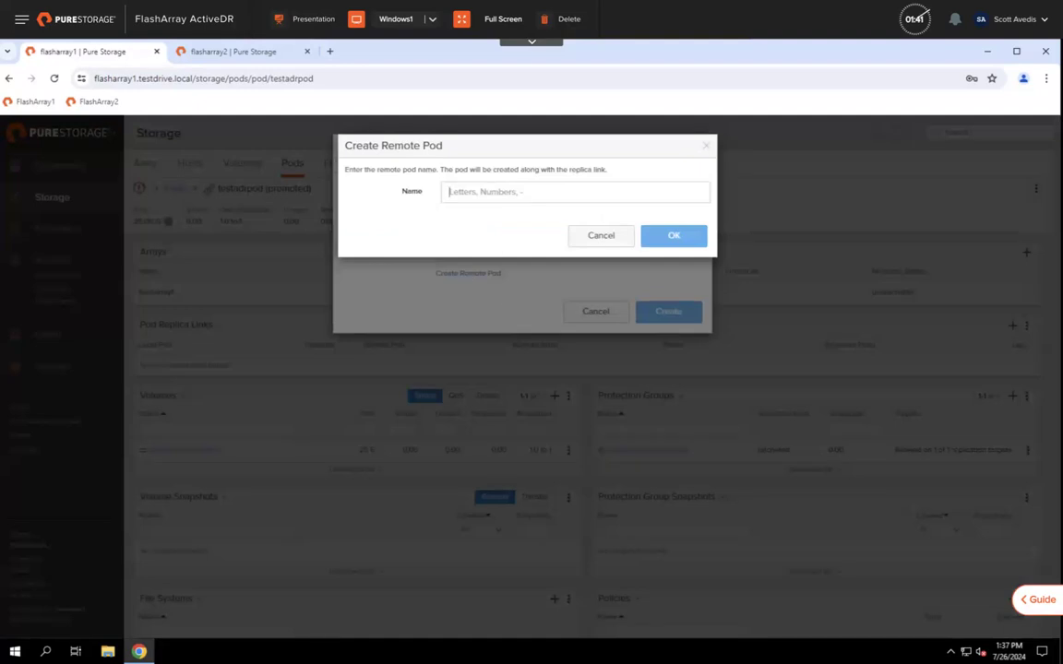
type("testa")
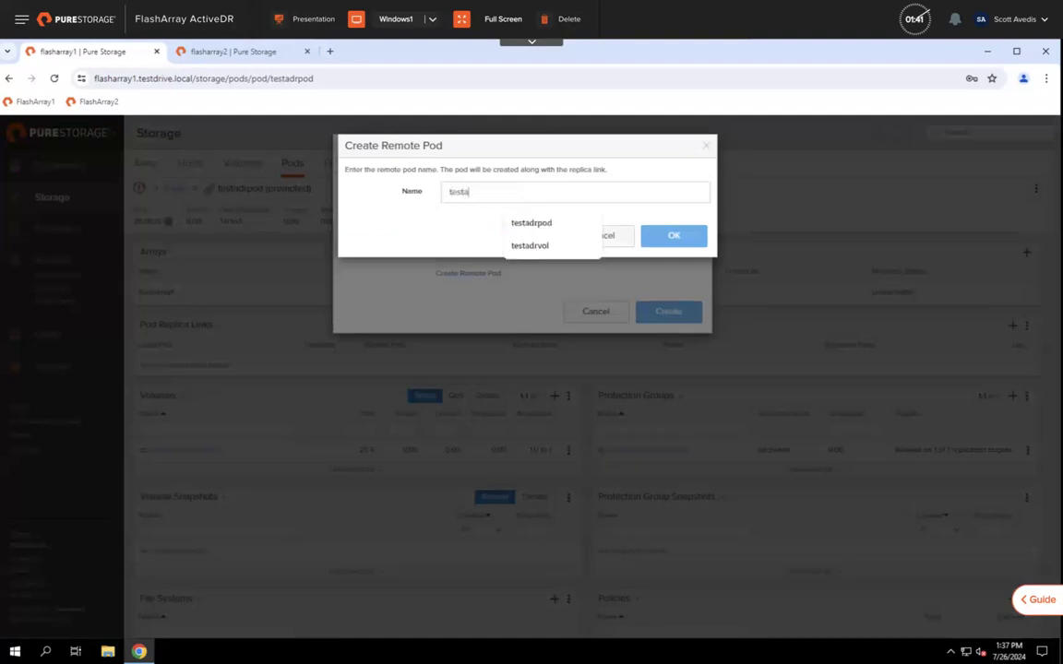
type("dr")
key("Down")
key("Return")
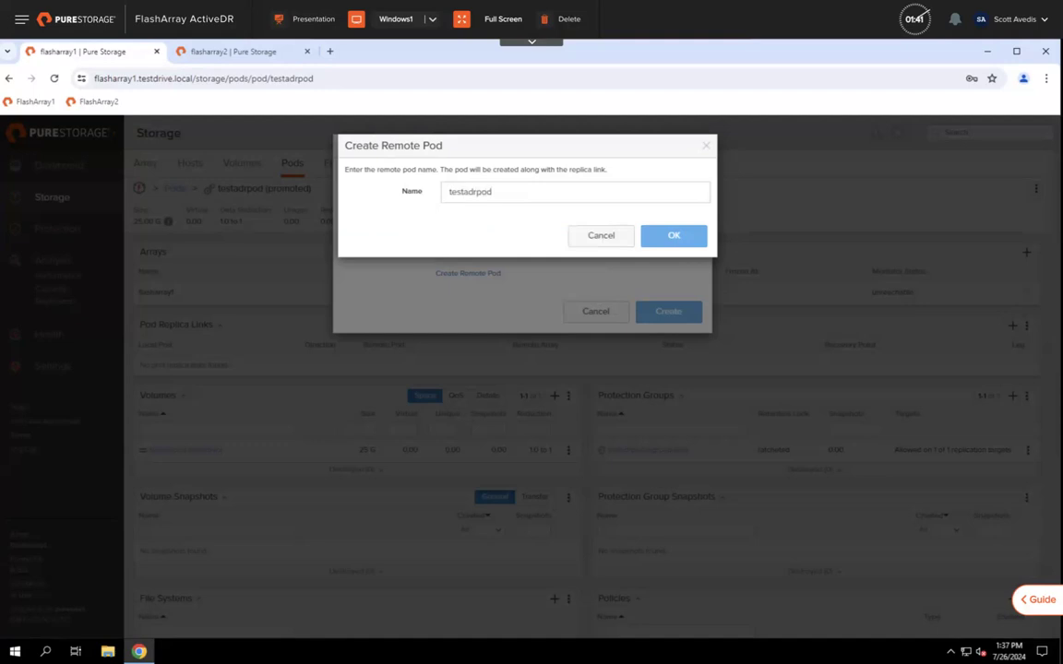
left_click(660, 234)
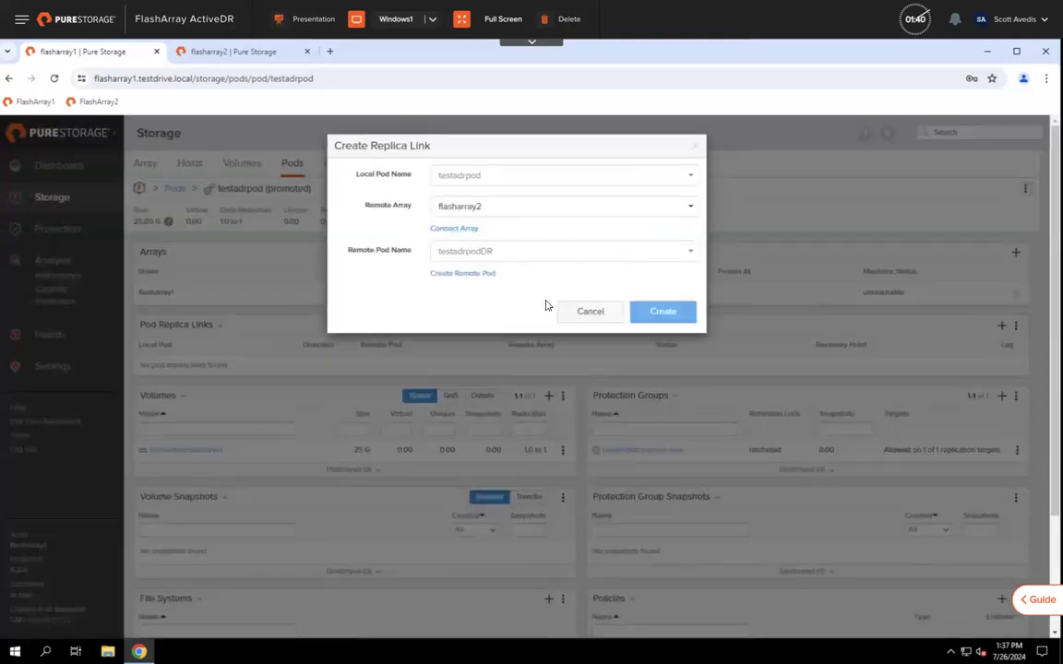
left_click(682, 316)
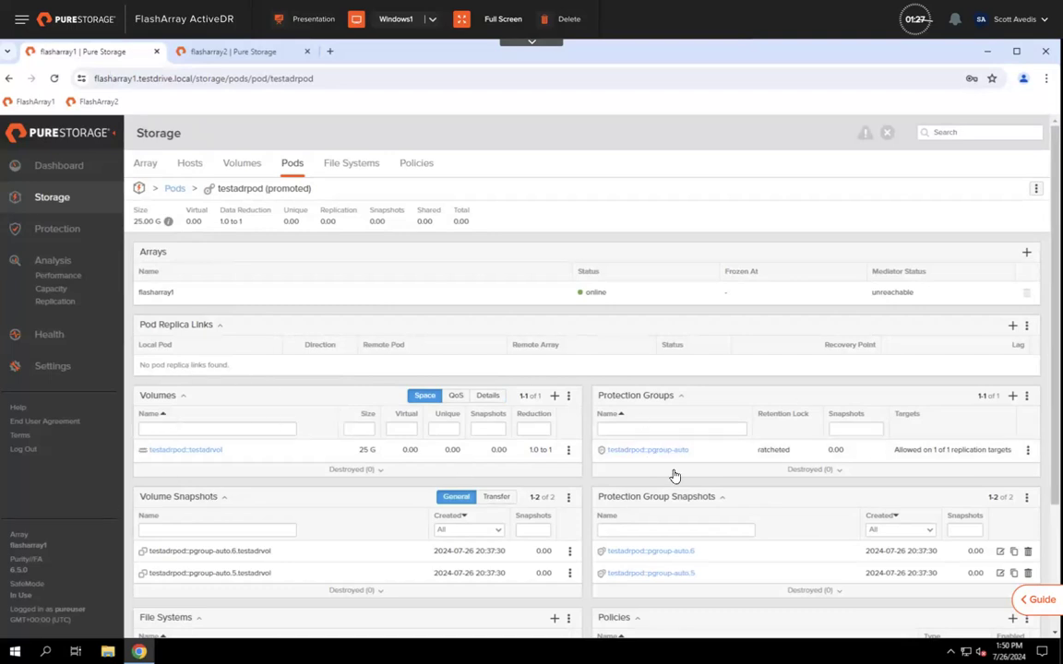
scroll(713, 482, "down", 1)
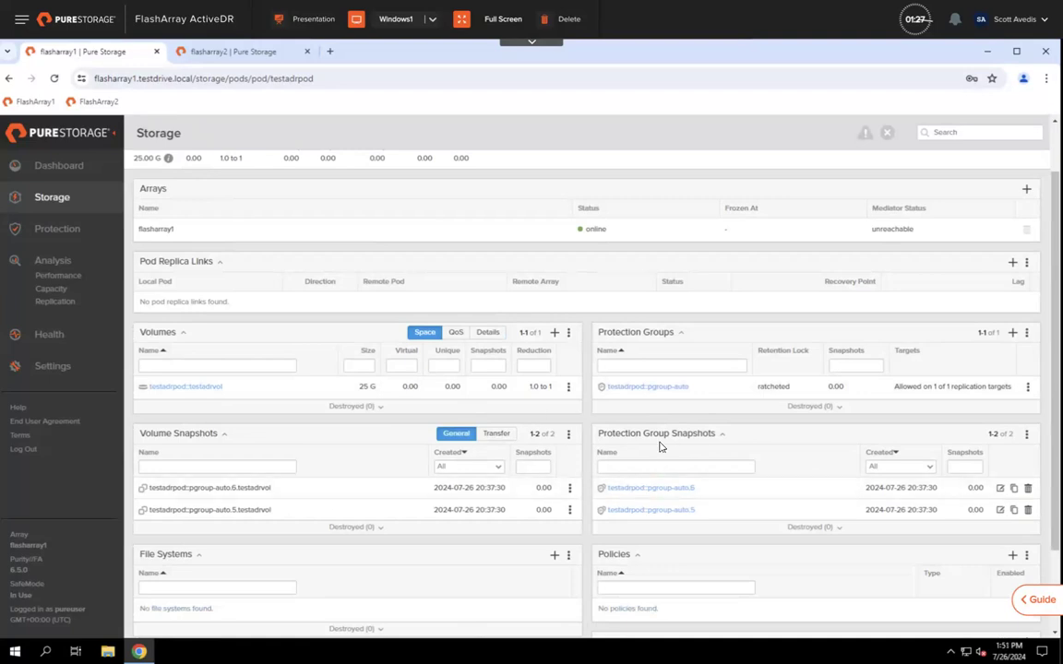
scroll(659, 447, "up", 1)
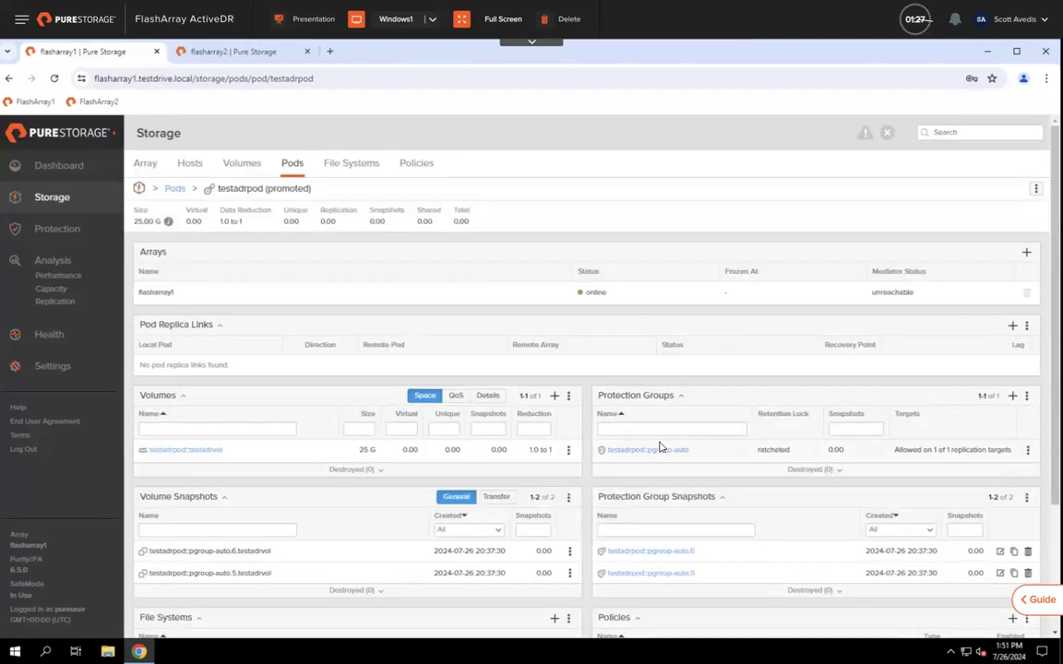
left_click(1012, 327)
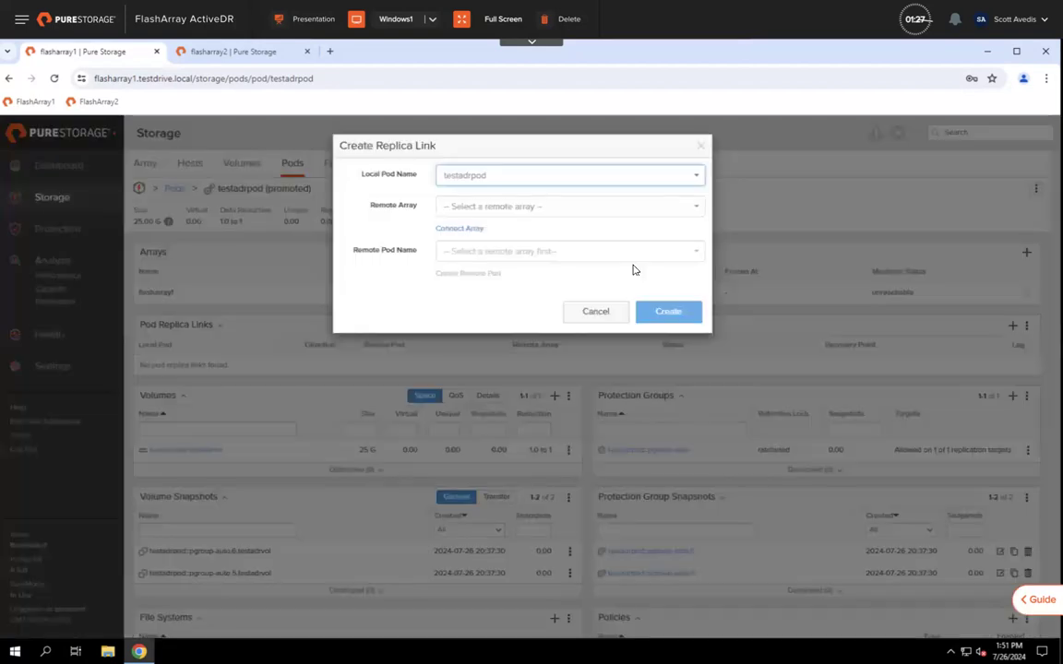
left_click(523, 208)
left_click(473, 231)
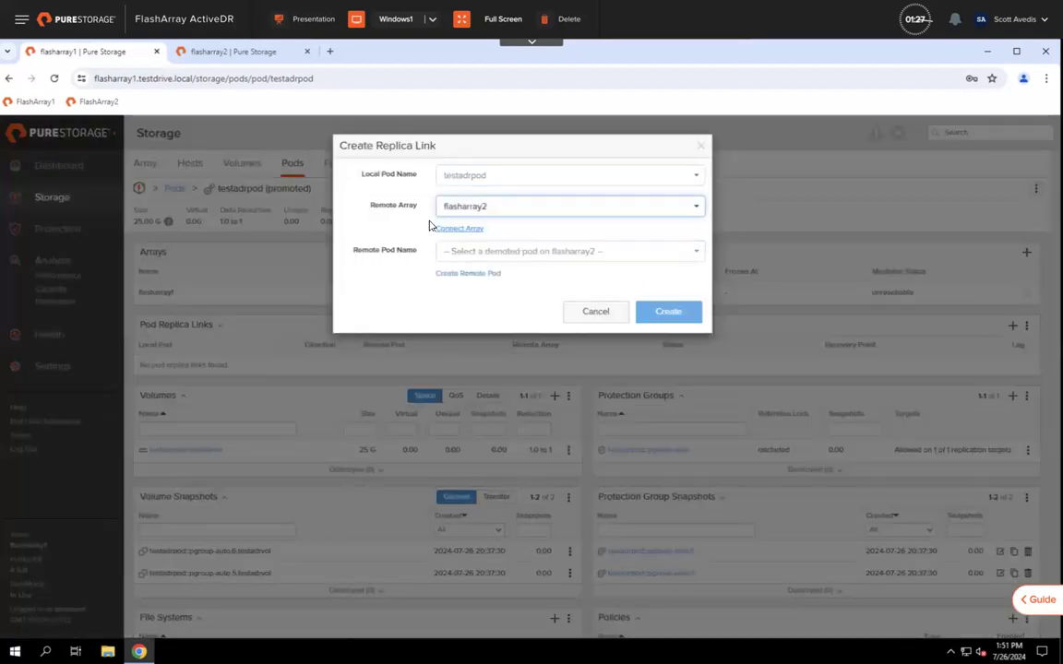
left_click(487, 258)
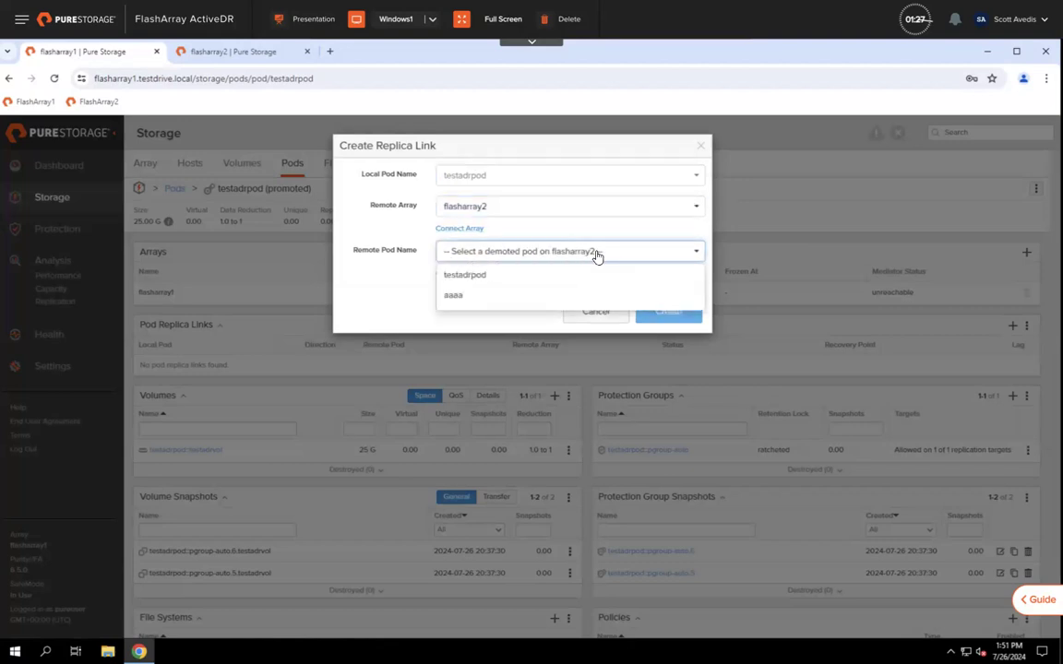
left_click(462, 277)
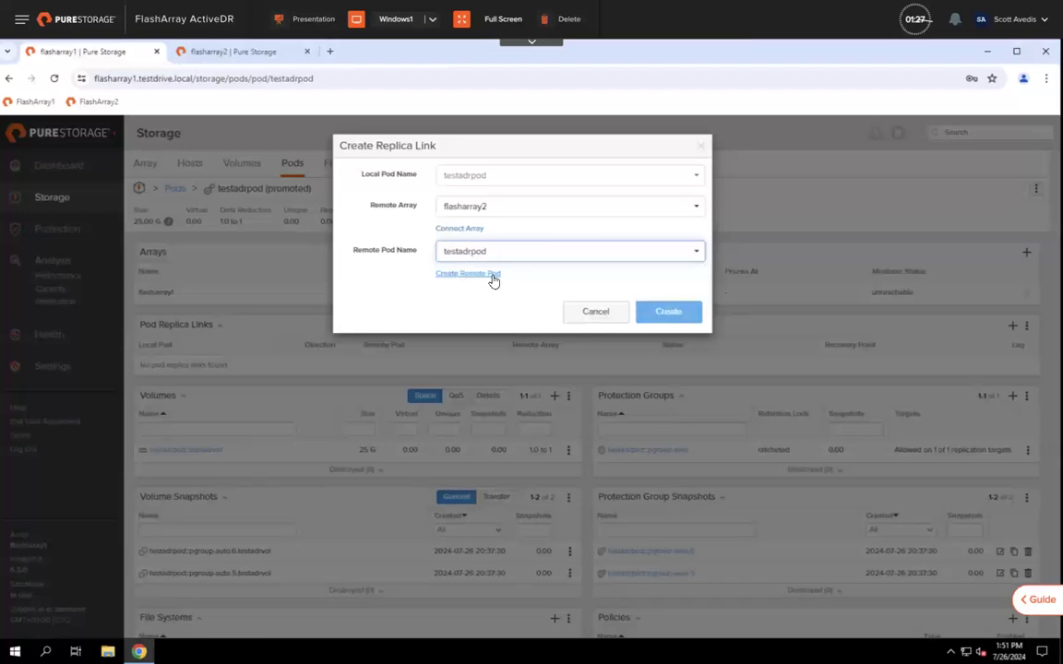
left_click(657, 314)
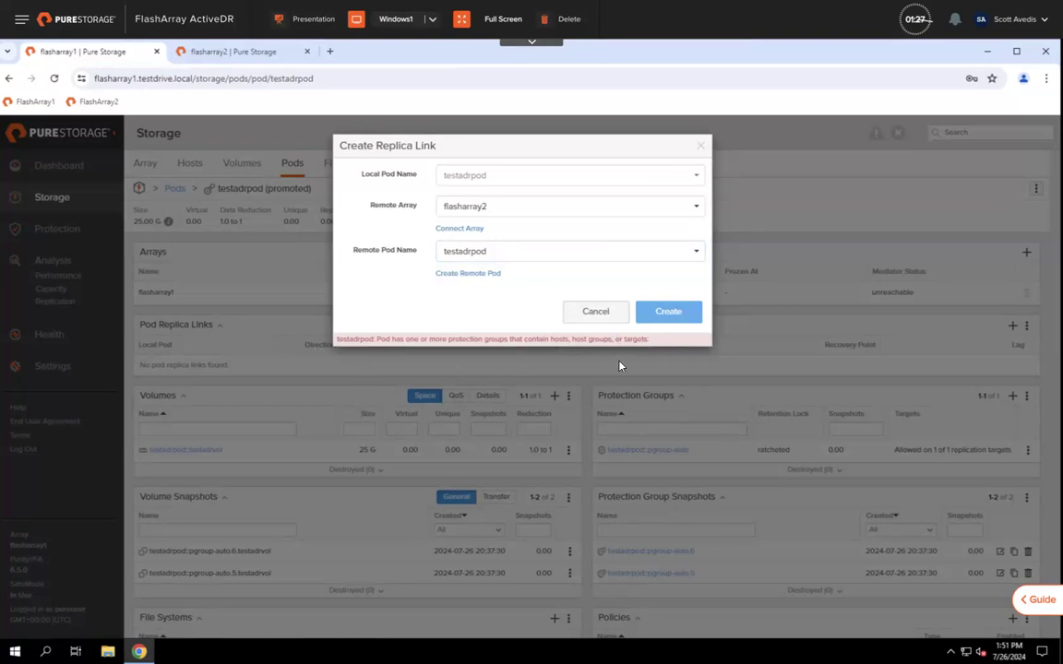
left_click(596, 313)
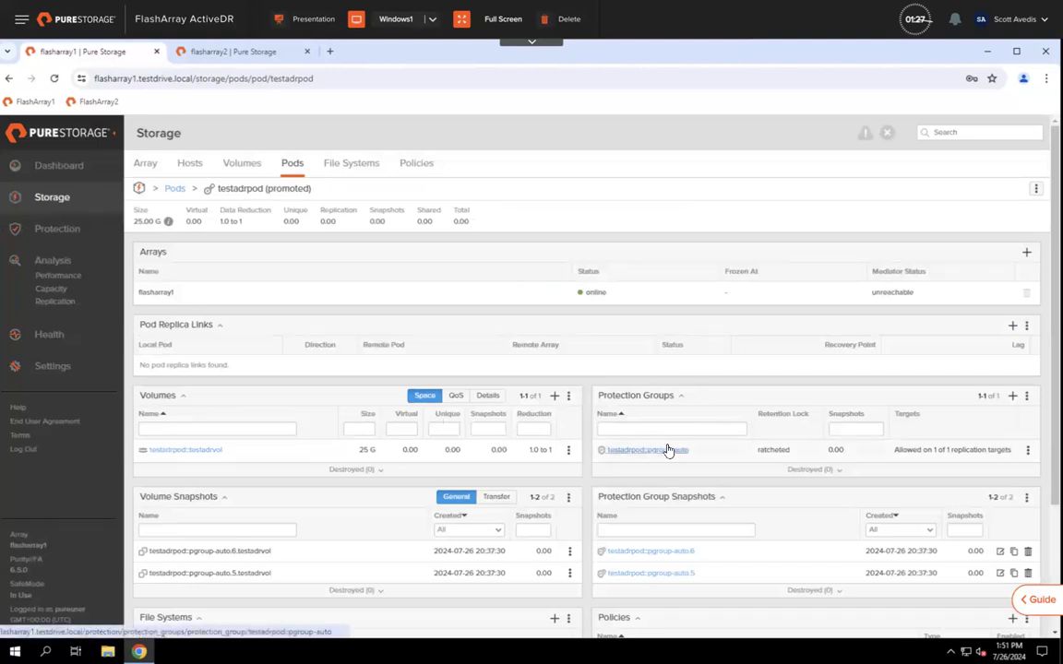
Step: Open testadrpod::pgroup-auto and try removing its flasharray2 target, backing out after SafeMode refuses
left_click_drag(893, 450, 1014, 451)
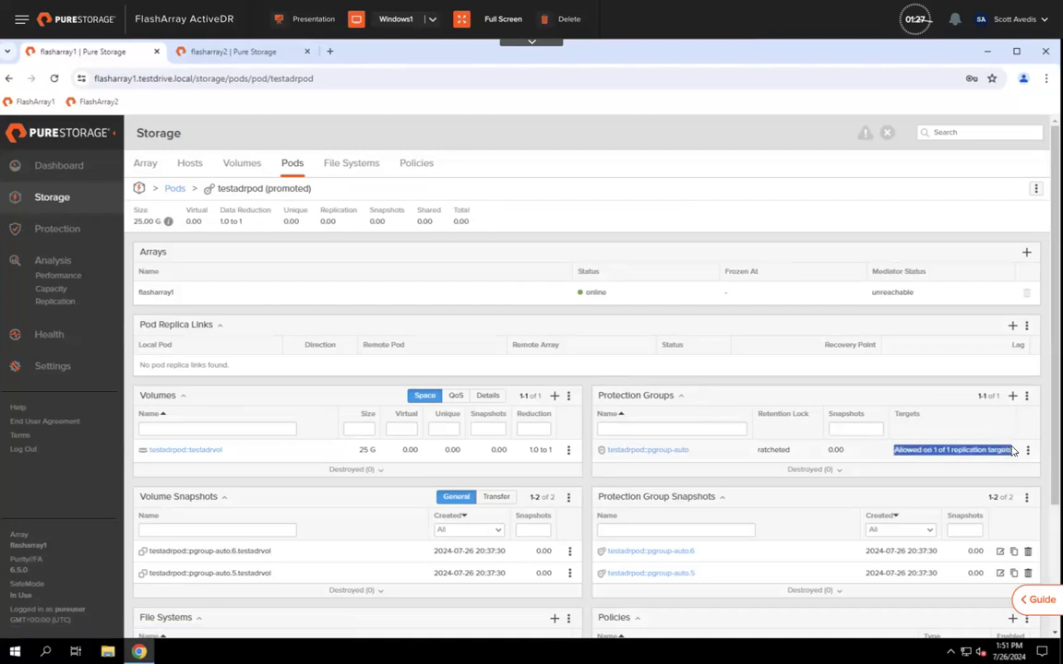
left_click(623, 452)
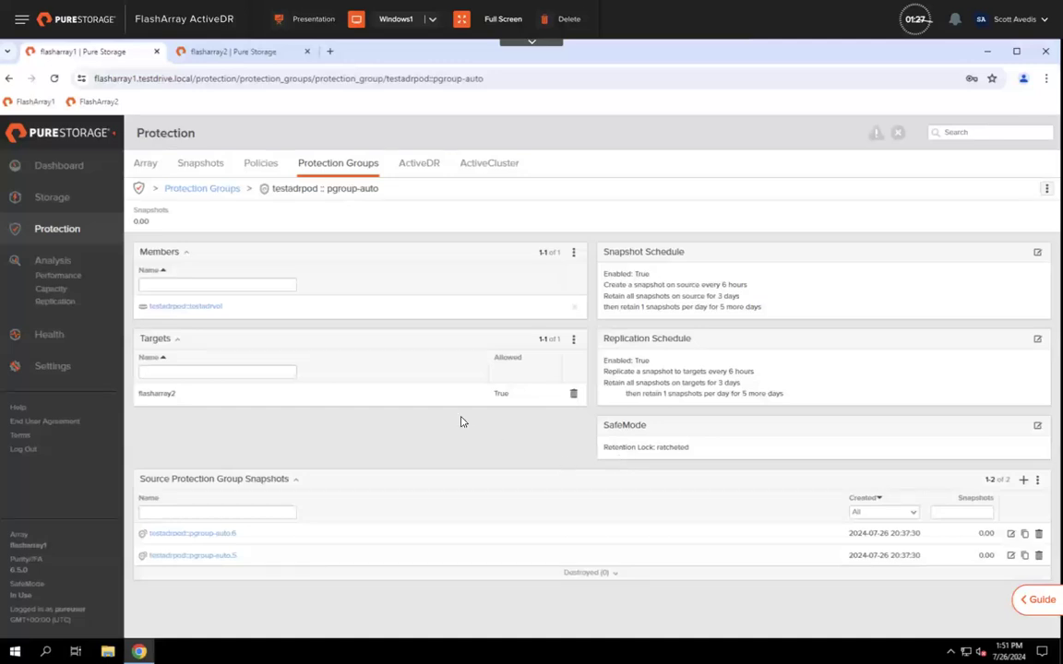
left_click(573, 394)
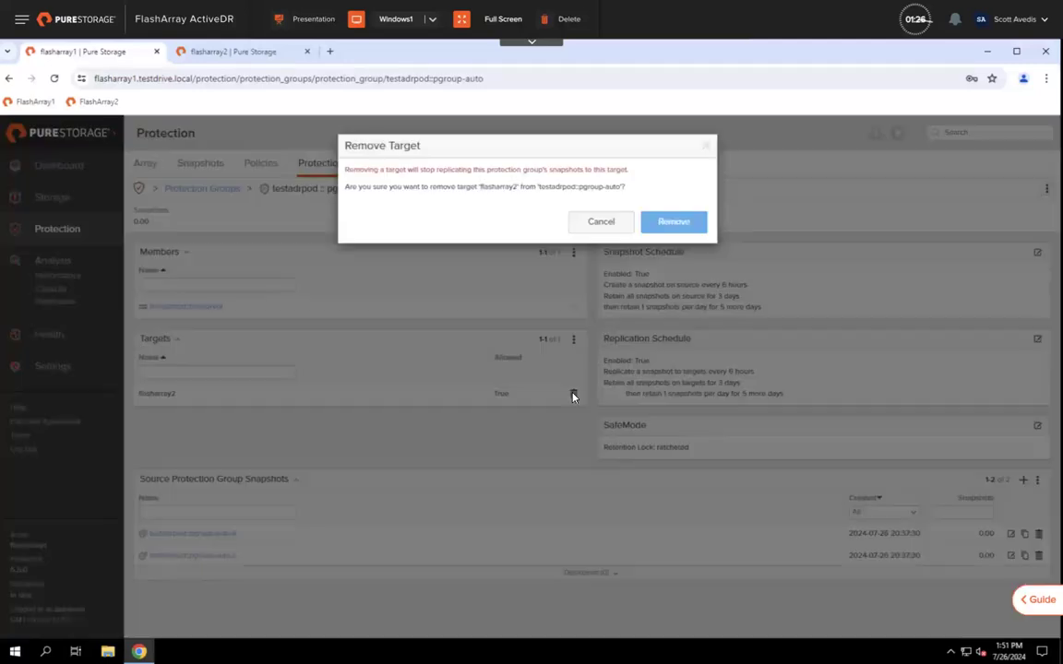
left_click(672, 222)
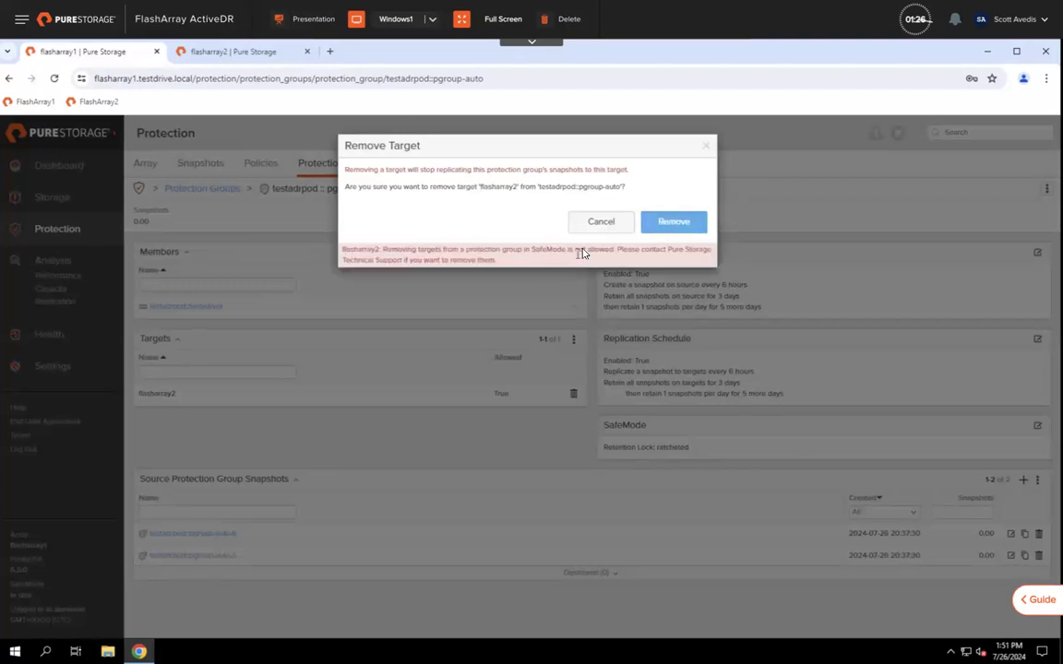
left_click(601, 221)
Step: Try disabling the group's replication schedule, then discard the change after SafeMode blocks it
left_click(1037, 339)
left_click(355, 173)
left_click(660, 310)
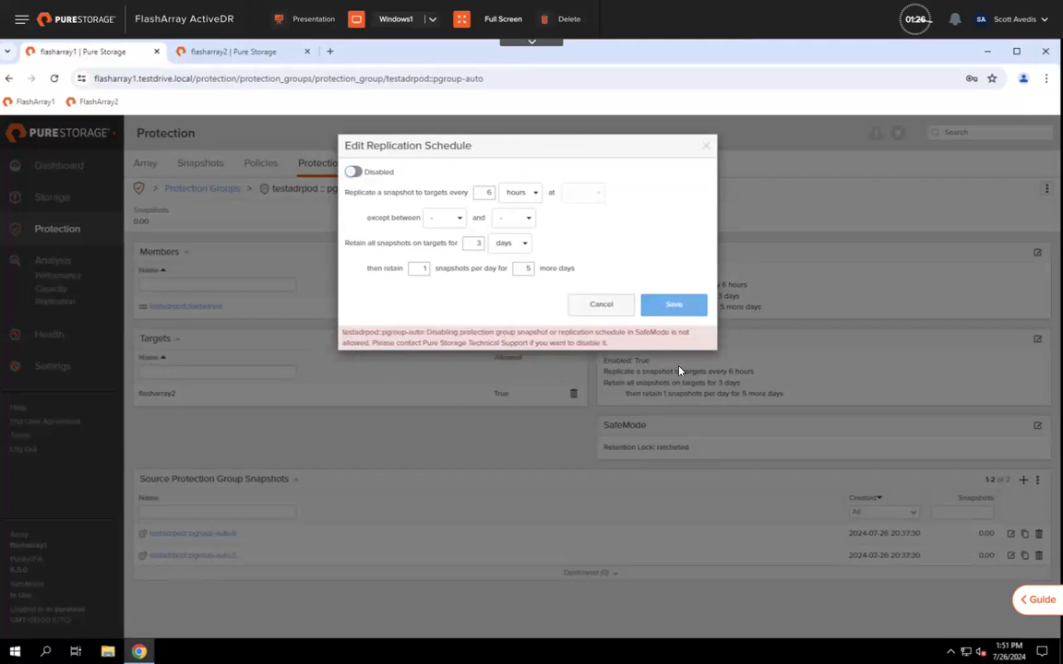
left_click(613, 310)
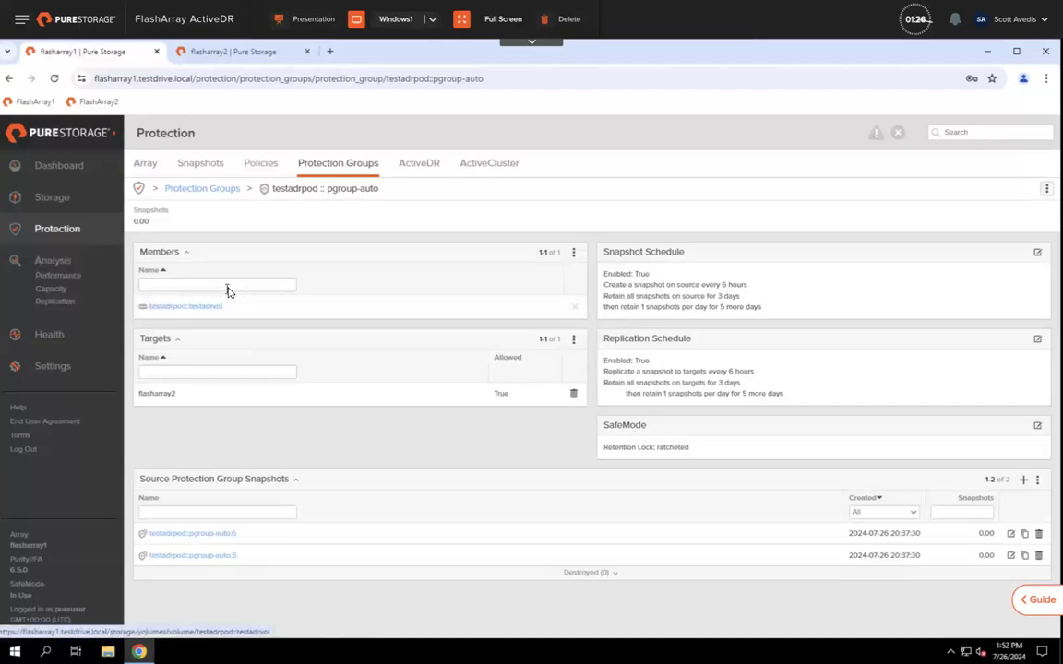
Step: Go to Storage > Pods and open the testadrpod2 pod page
left_click(53, 198)
left_click(292, 164)
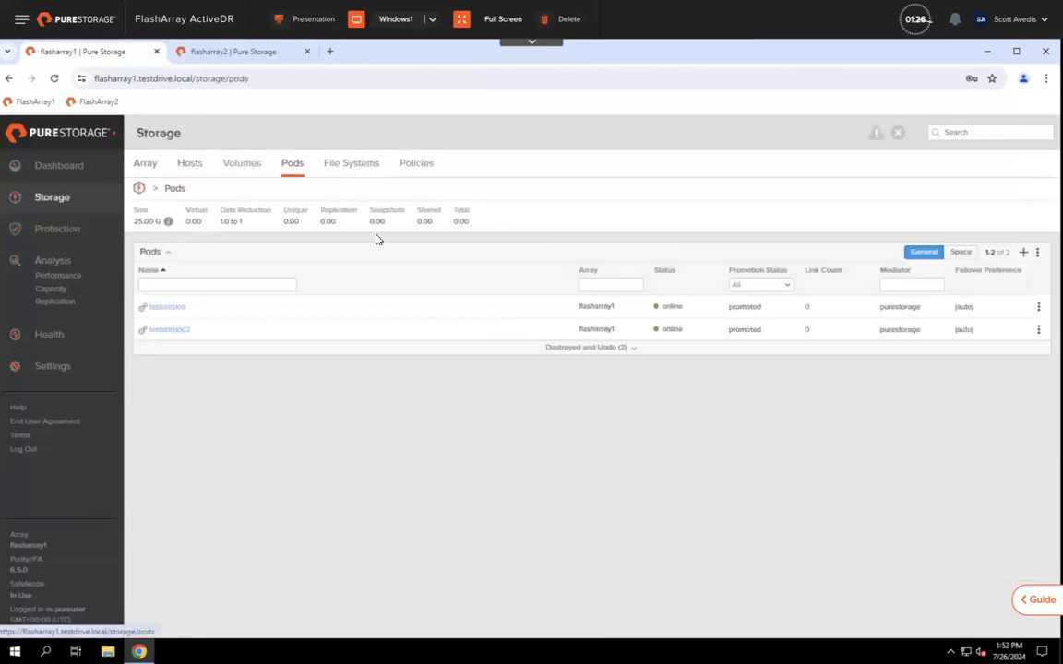
left_click(183, 330)
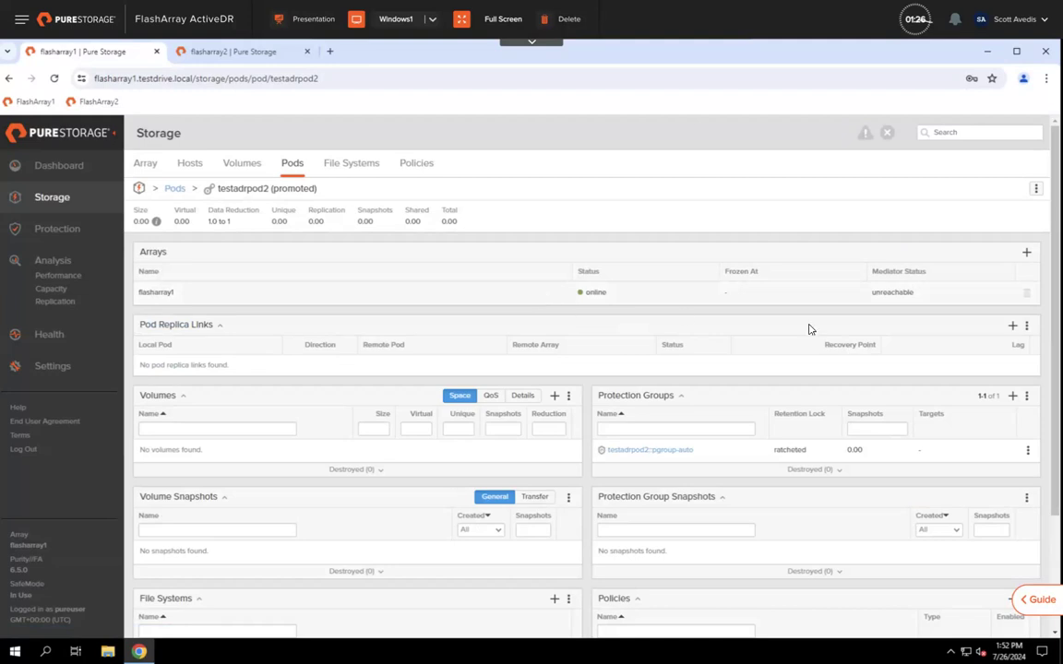
Step: Create a replica link from testadrpod2 to remote pod testadrpod on flasharray2
left_click(1013, 327)
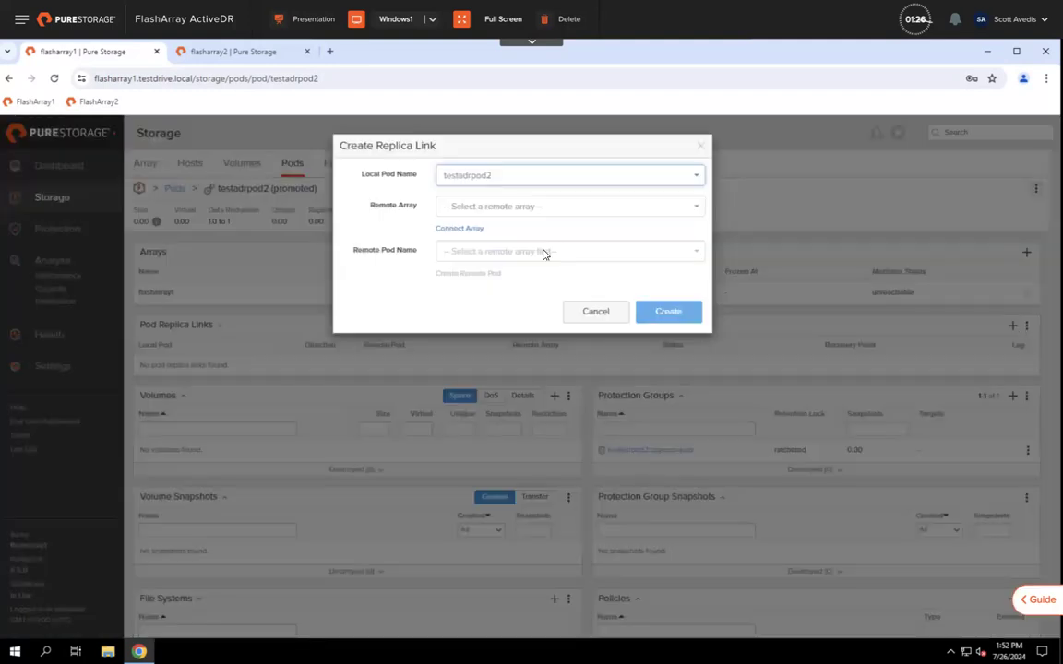
left_click(515, 209)
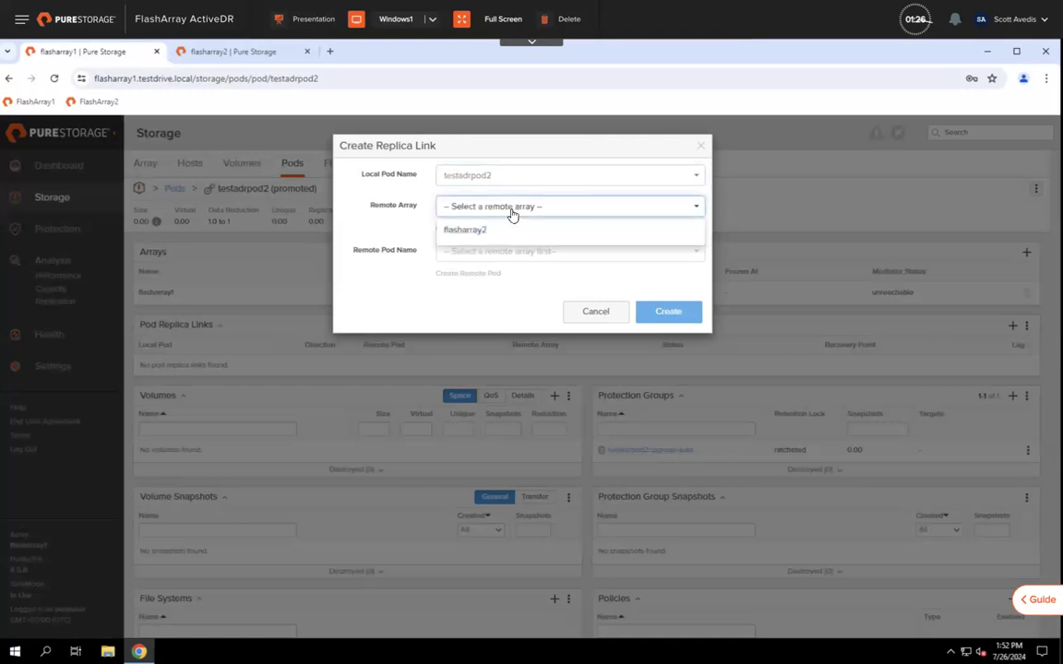
left_click(472, 231)
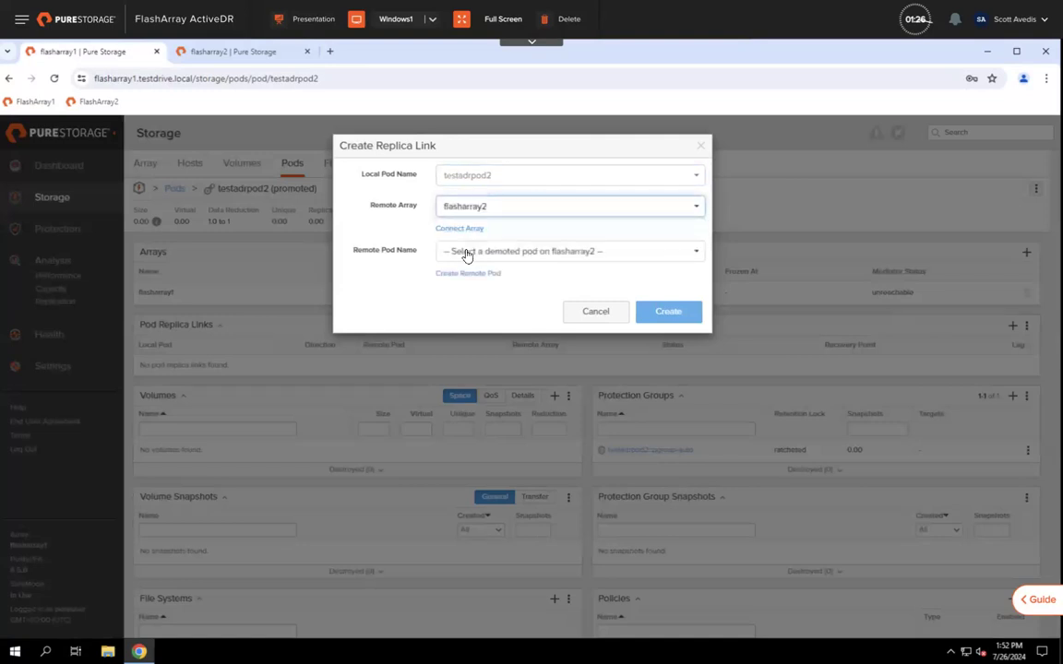
left_click(467, 253)
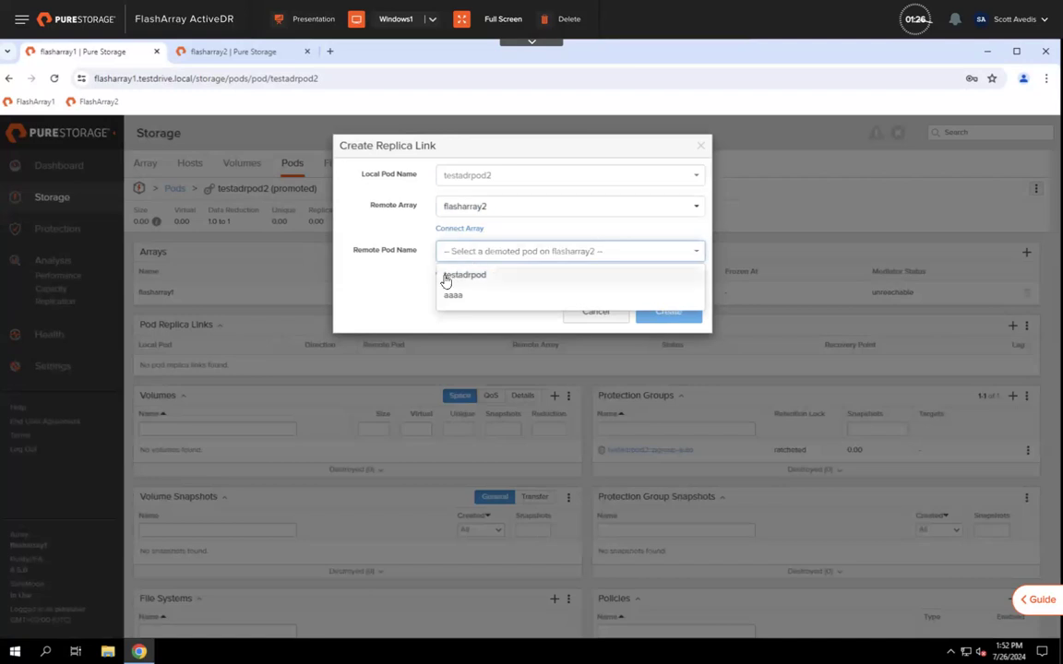
left_click(501, 276)
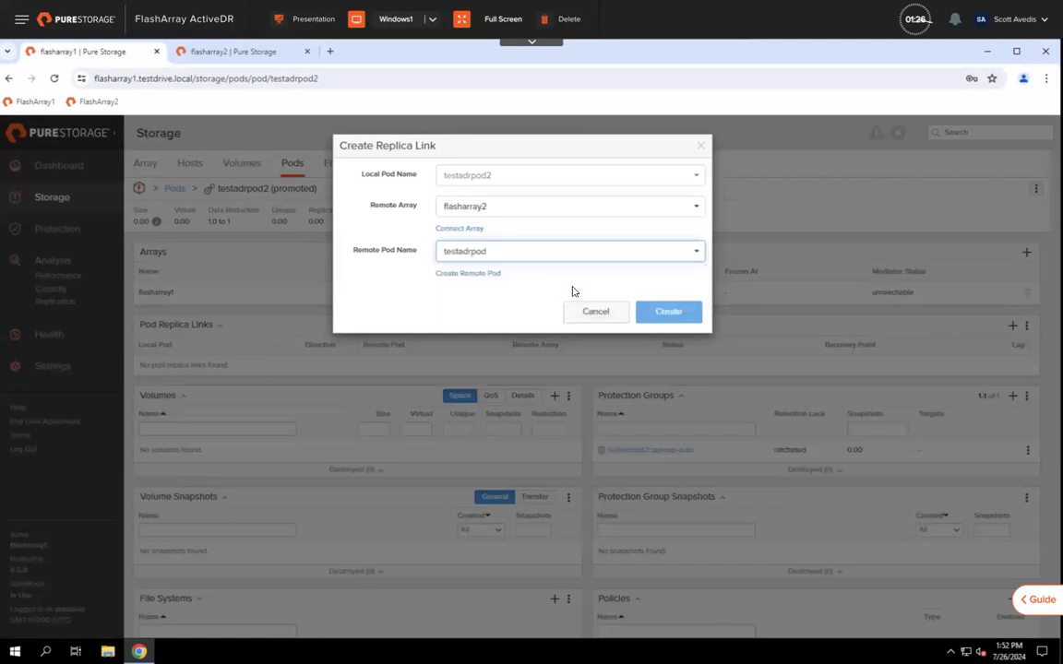
left_click(657, 315)
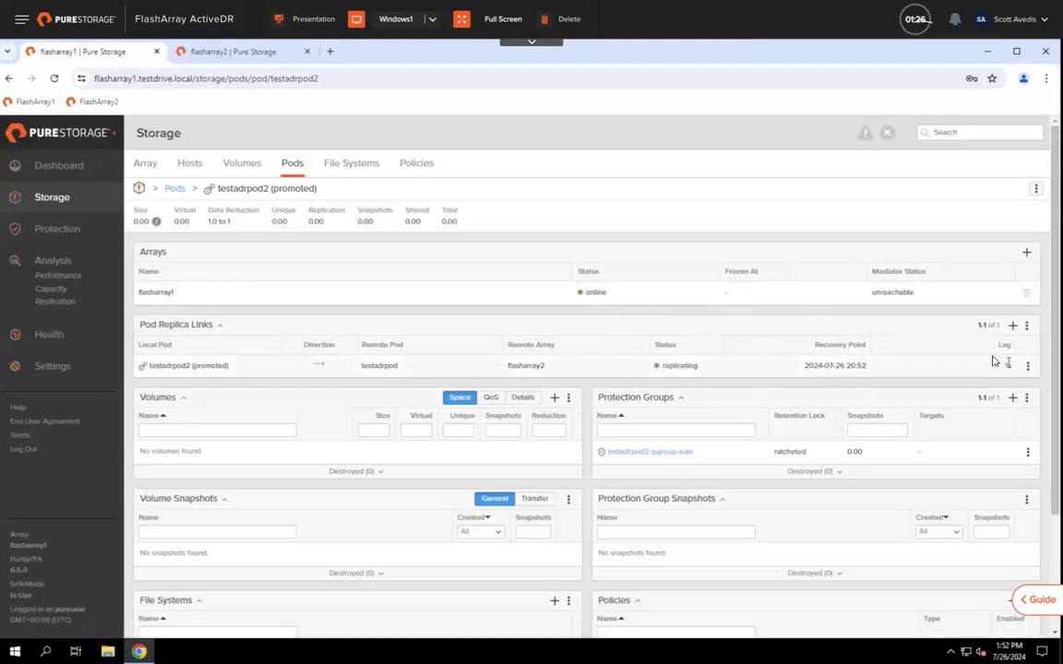
Step: Check testadrpod's ActiveDR replica link on flasharray2, then return to testadrpod2 on flasharray1
left_click(235, 51)
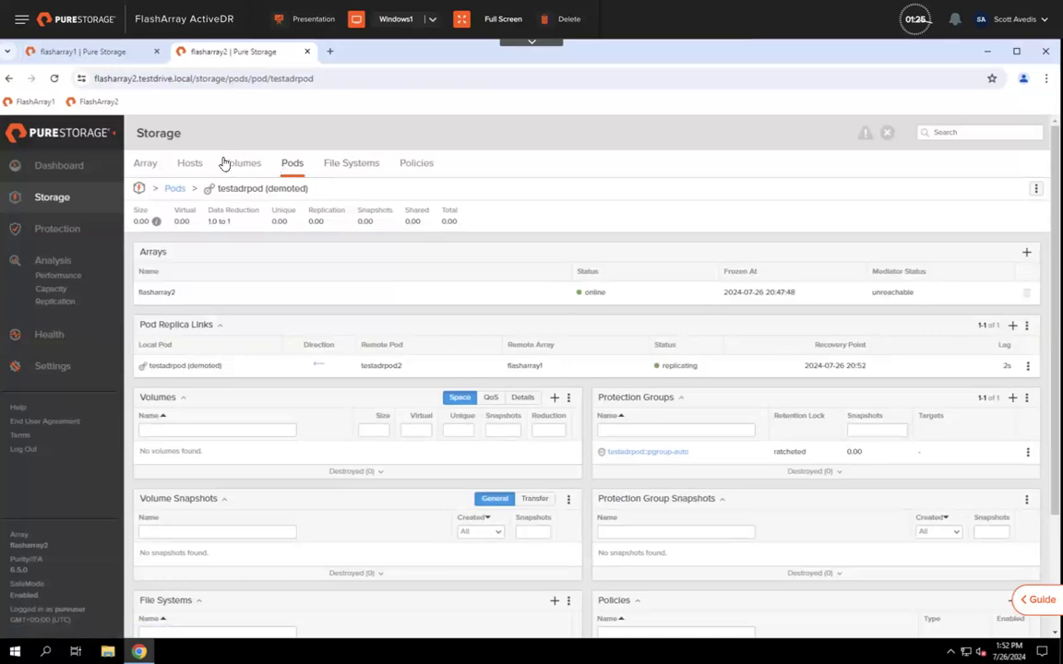
left_click(51, 231)
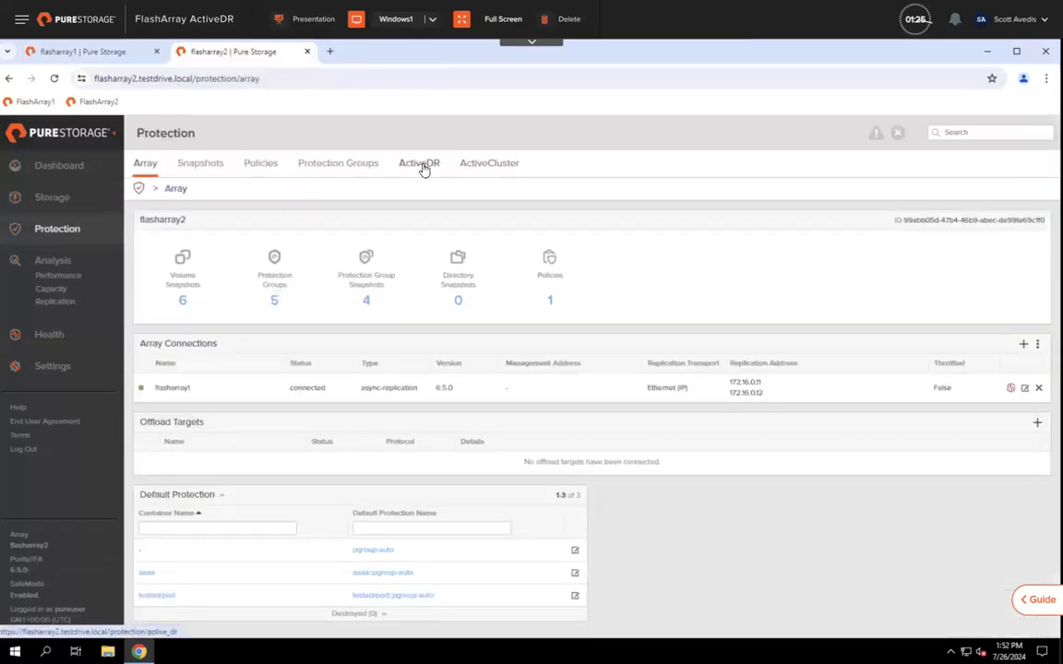
left_click(422, 168)
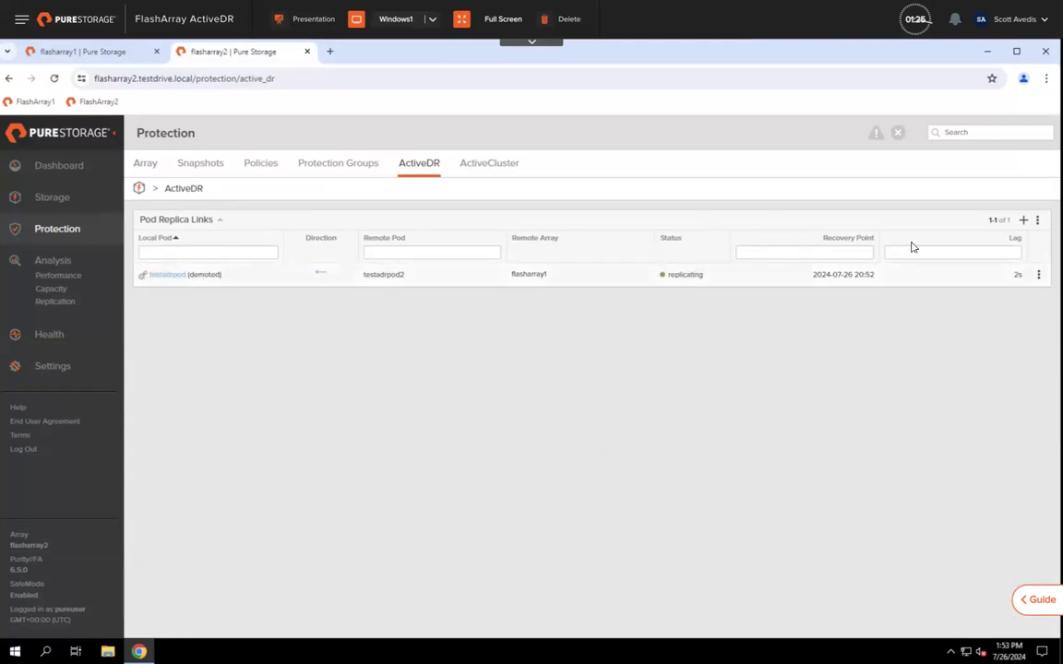
left_click(170, 274)
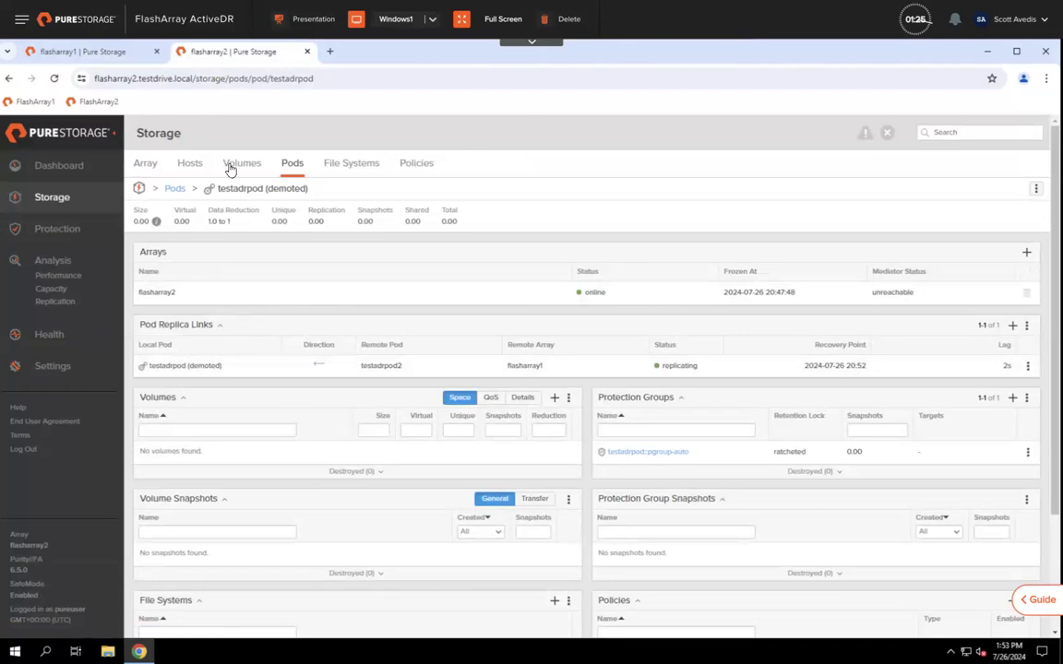
left_click(84, 54)
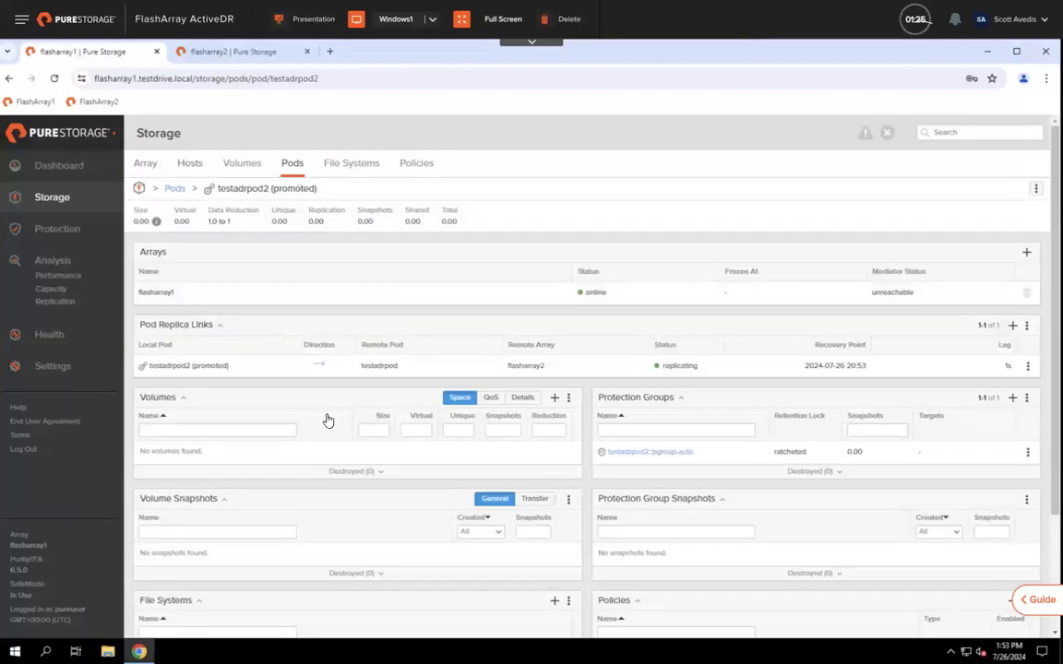
Step: Create volume testadrvol1 with a 25 G provisioned size in testadrpod2
left_click(555, 400)
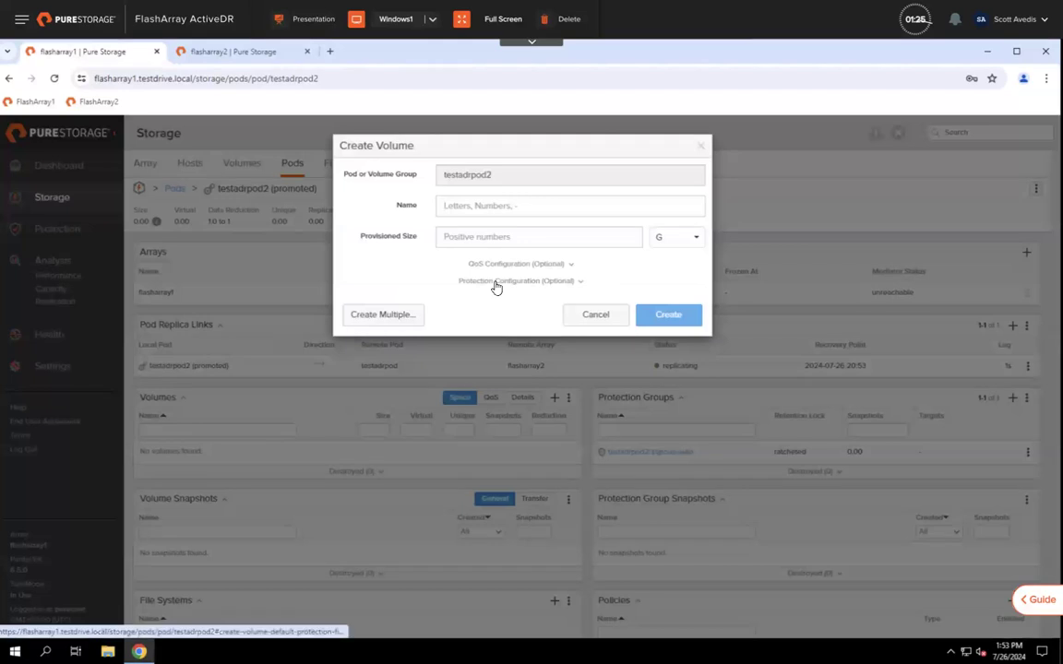
type("testadrvol1")
left_click(501, 239)
type("24")
left_click(449, 266)
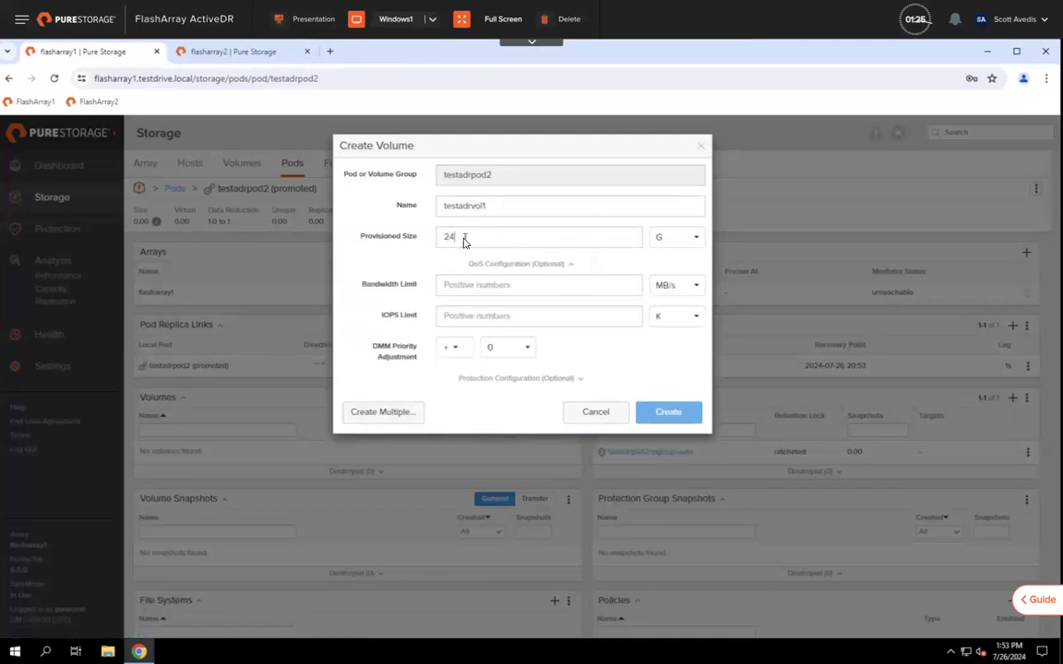
key("BackSpace")
type("5")
left_click(477, 266)
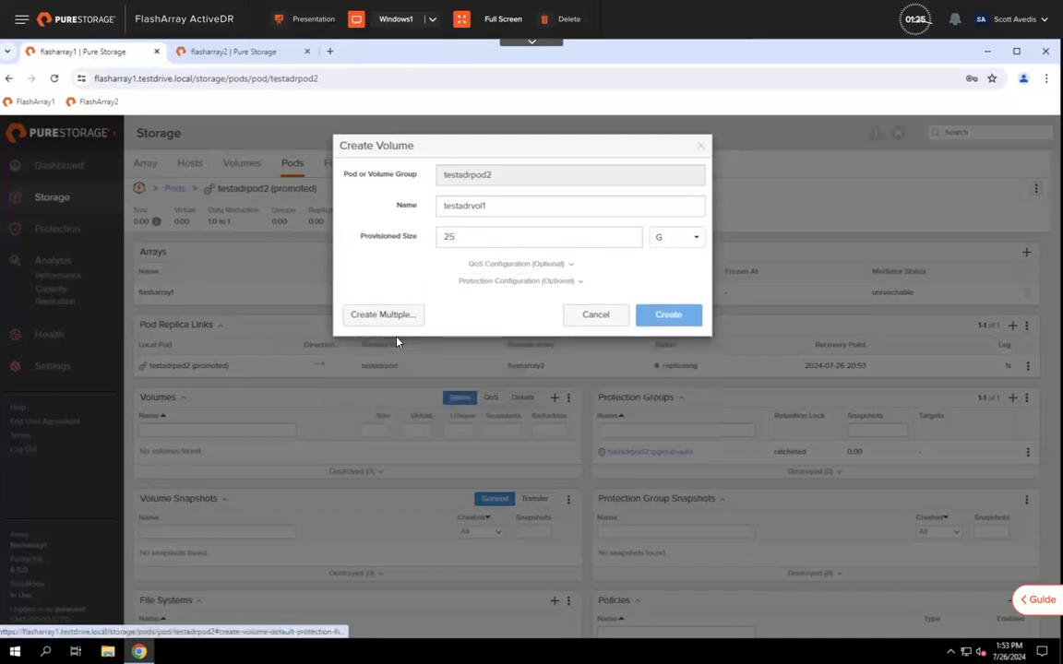
left_click(644, 321)
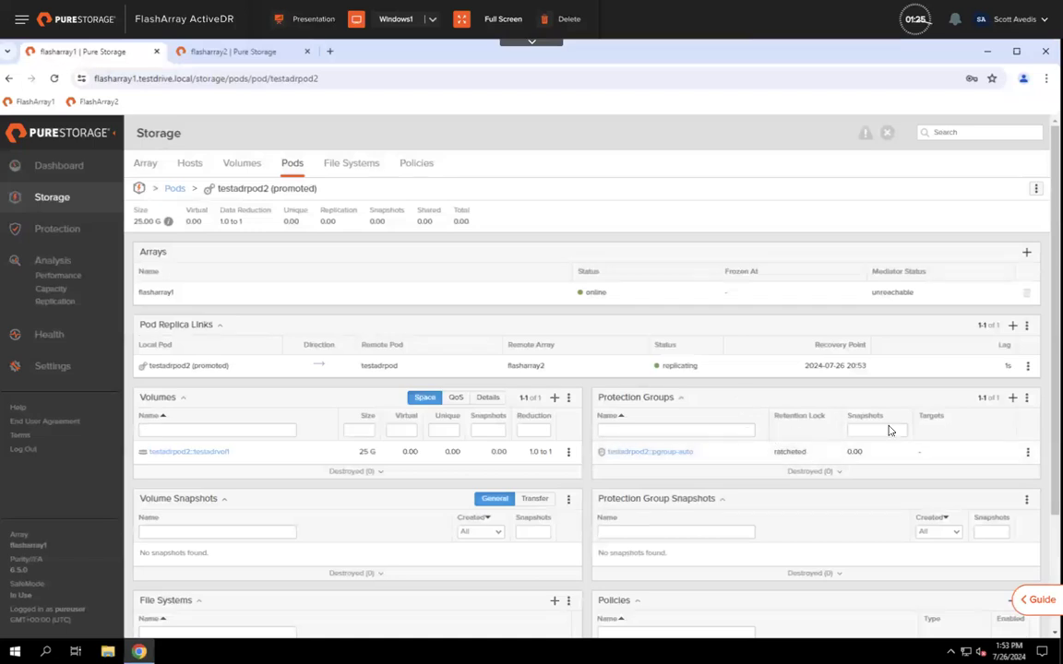
Step: Create a protection group named testadrvolsnap in the testadrpod2 pod
left_click(1012, 399)
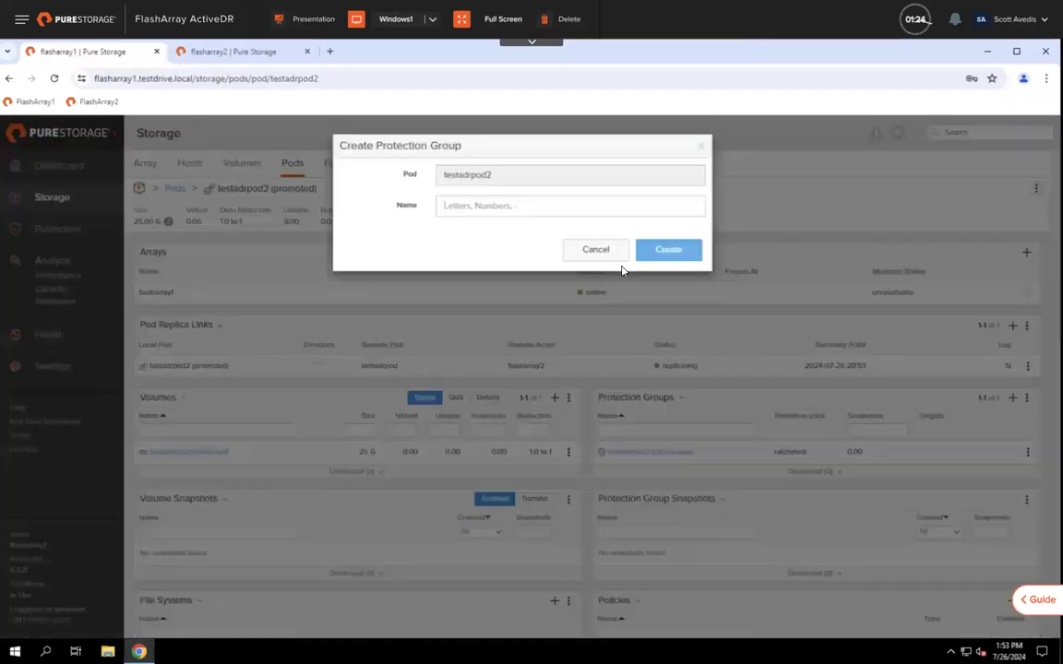
type("testadrvol")
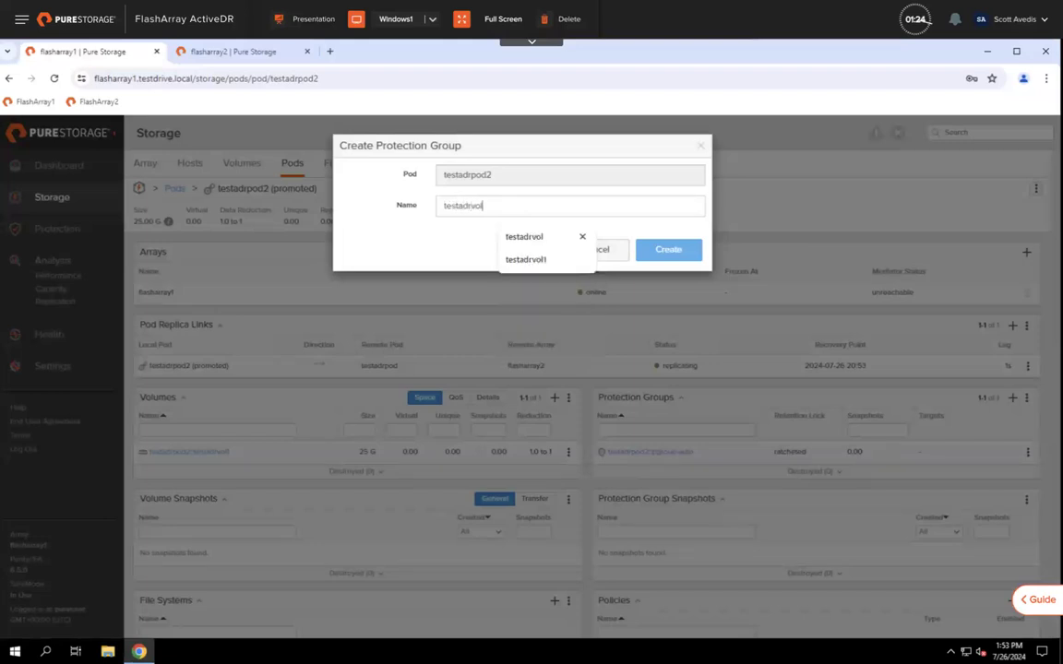
type("snap")
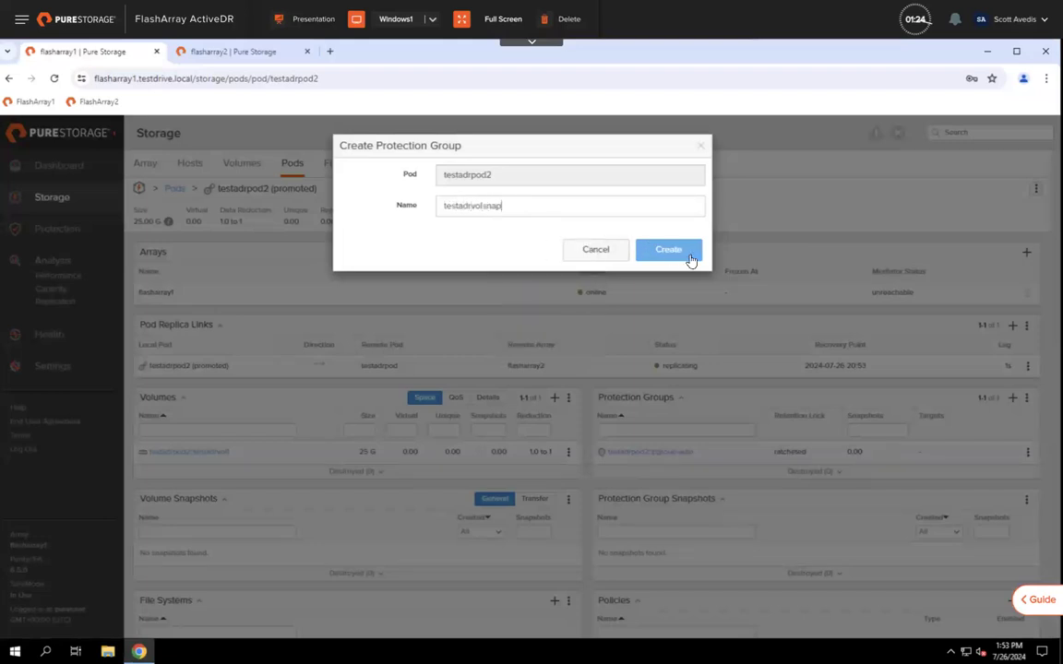
key("Return")
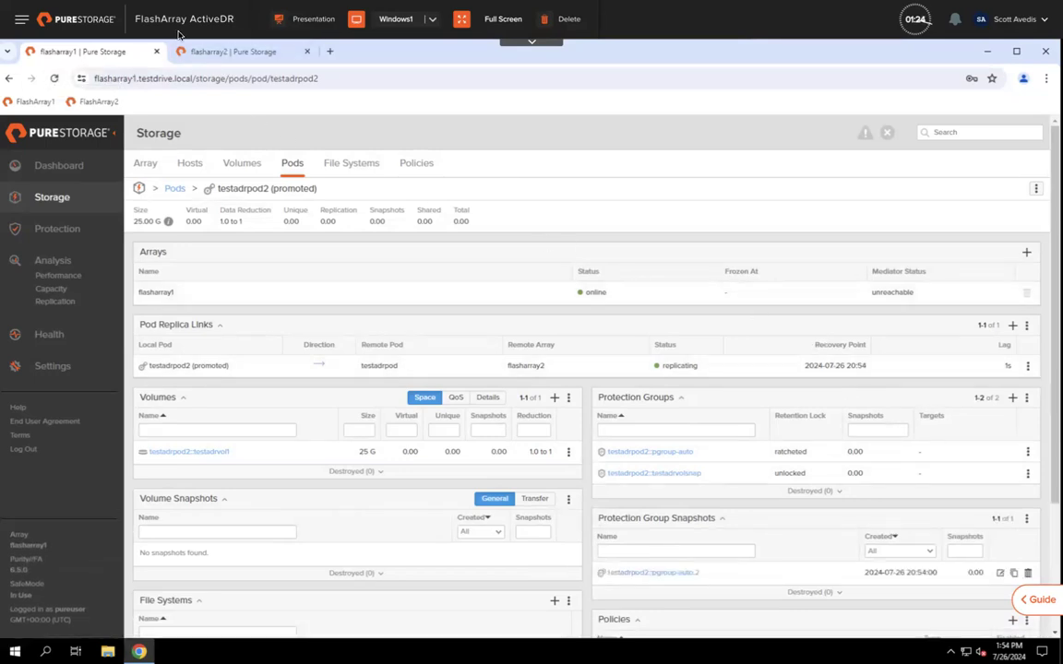
Step: On flasharray2, reload, browse Dashboard, Volumes and ActiveDR, then open the testadrpod pod
left_click(218, 55)
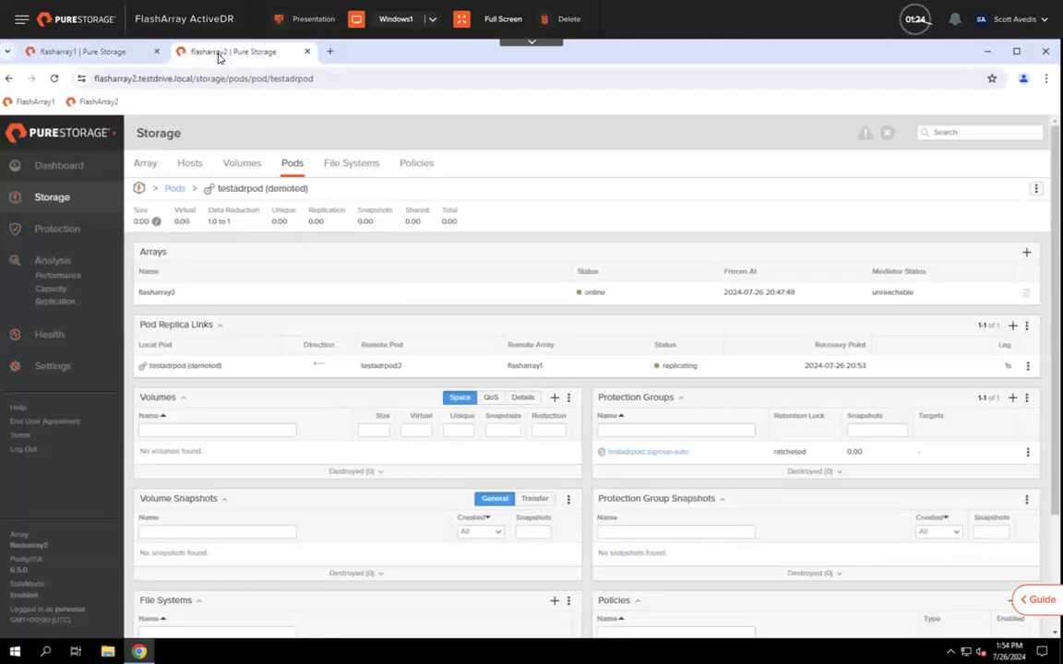
left_click(54, 80)
scroll(459, 441, "down", 2)
left_click(53, 167)
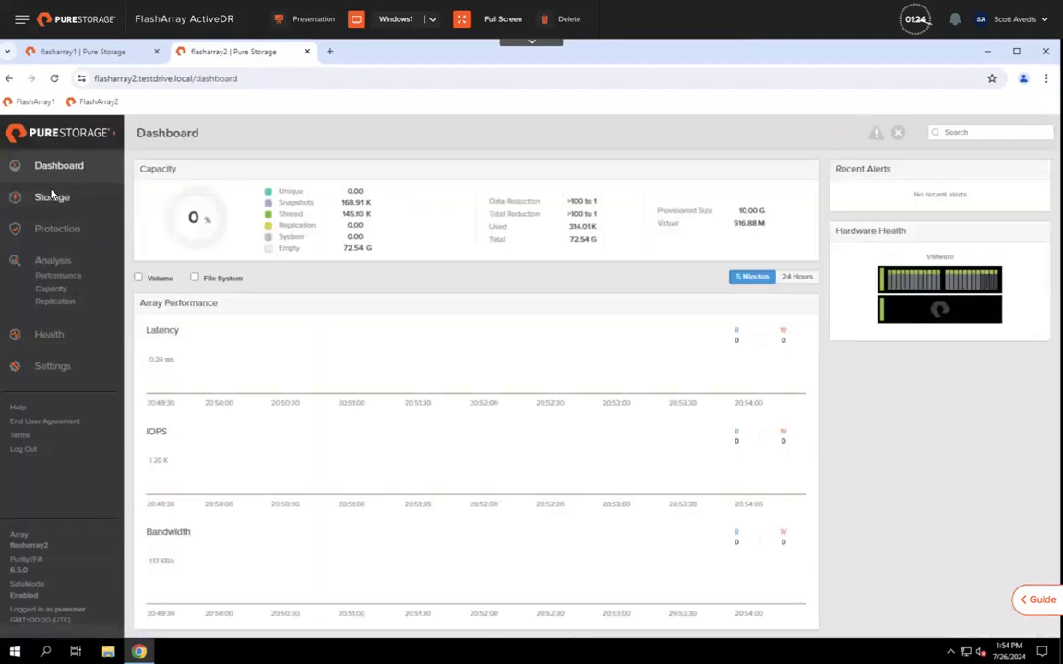
left_click(52, 198)
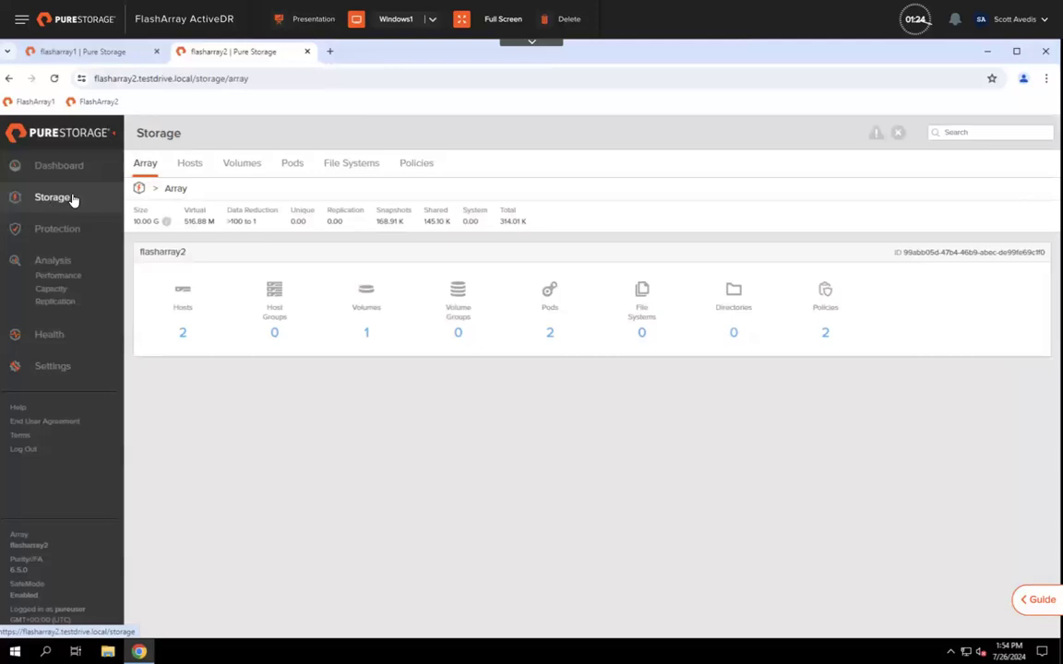
left_click(239, 165)
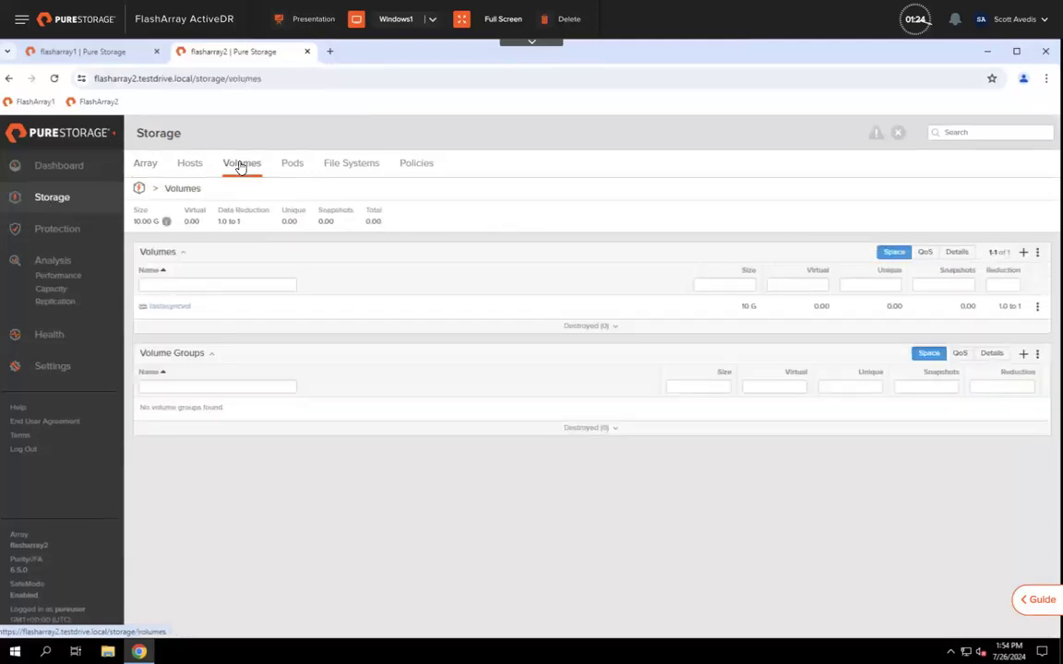
left_click(68, 232)
left_click(433, 174)
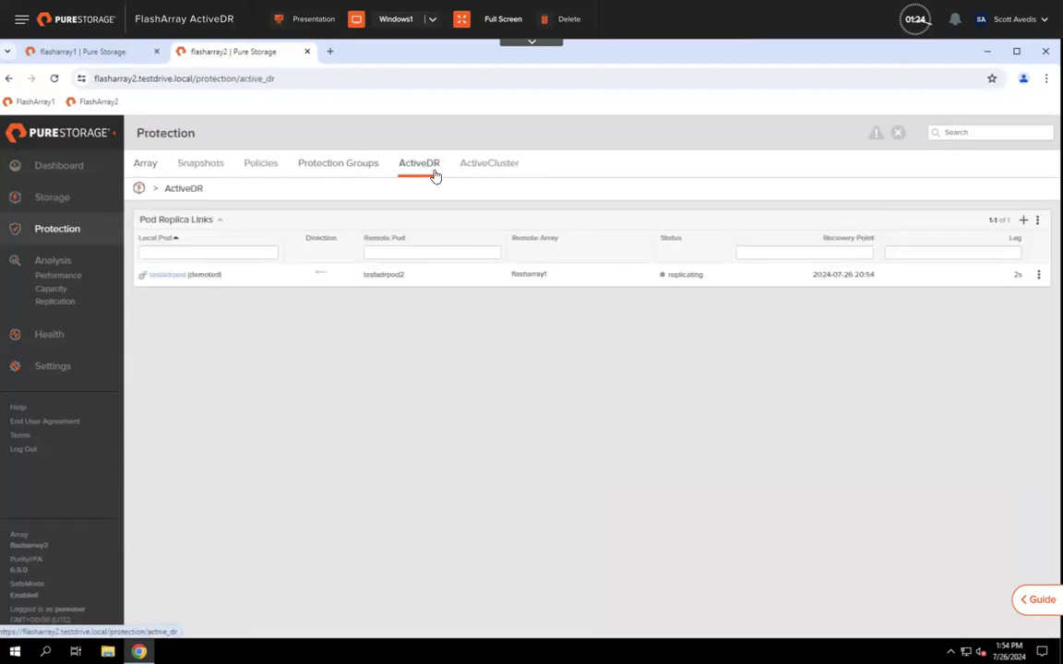
left_click(158, 279)
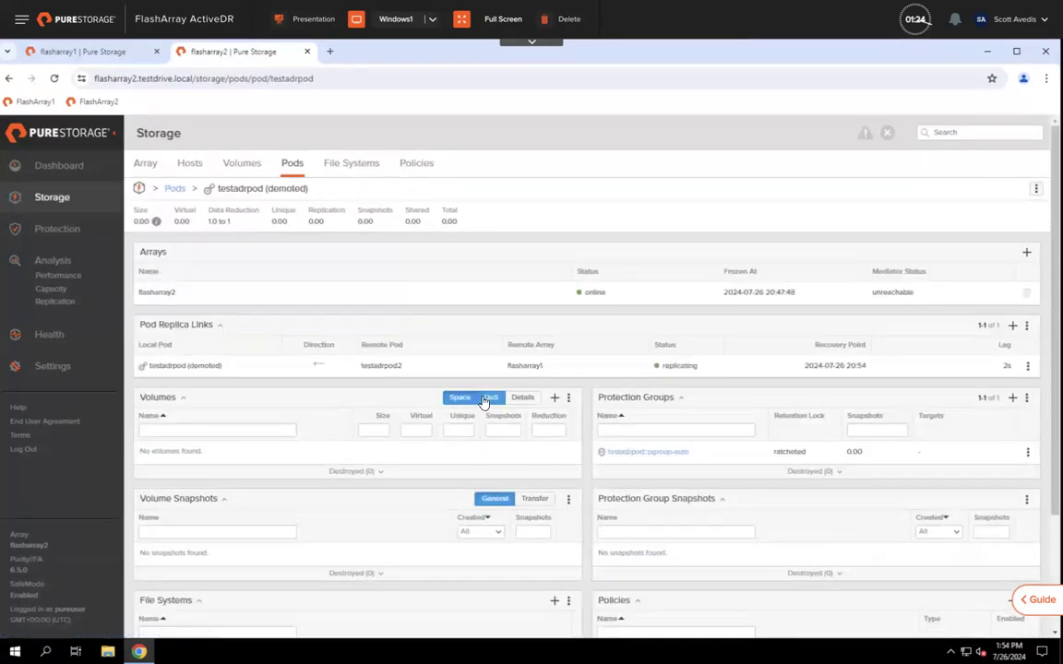
scroll(483, 400, "down", 2)
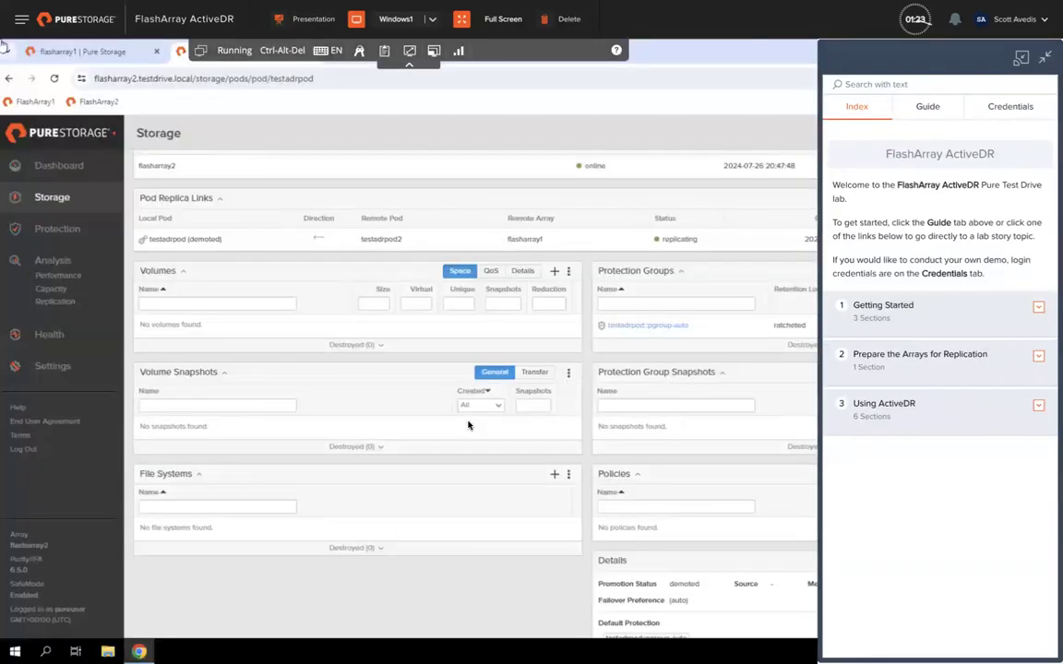
Step: Hide the lab guide, widen the browser to full screen, reload with F5 and view the Dashboard
left_click(1046, 58)
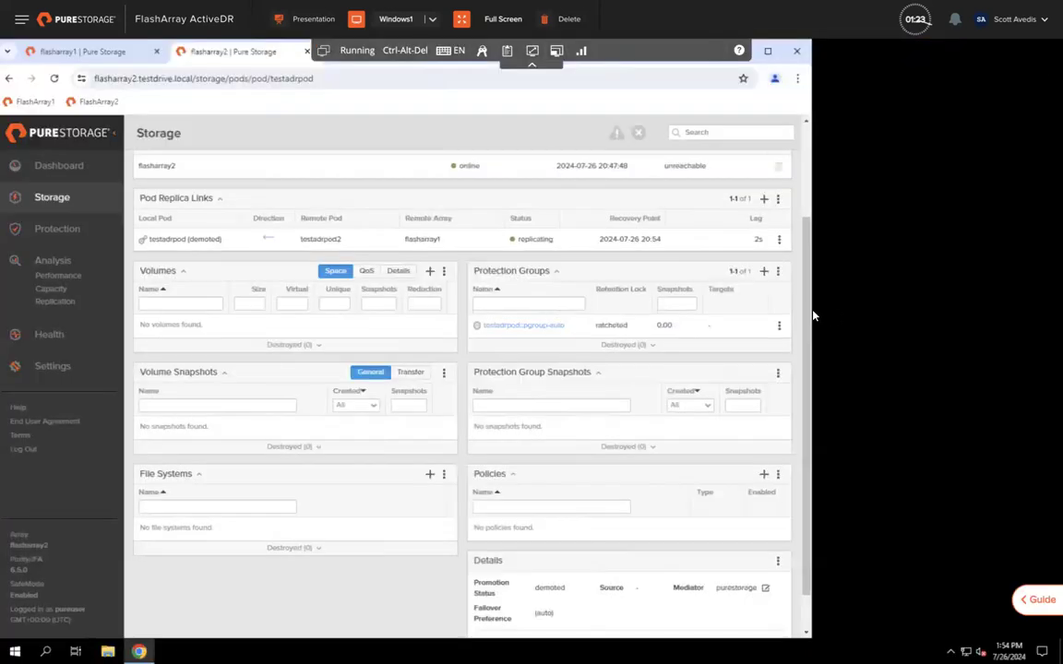
left_click_drag(812, 310, 1051, 316)
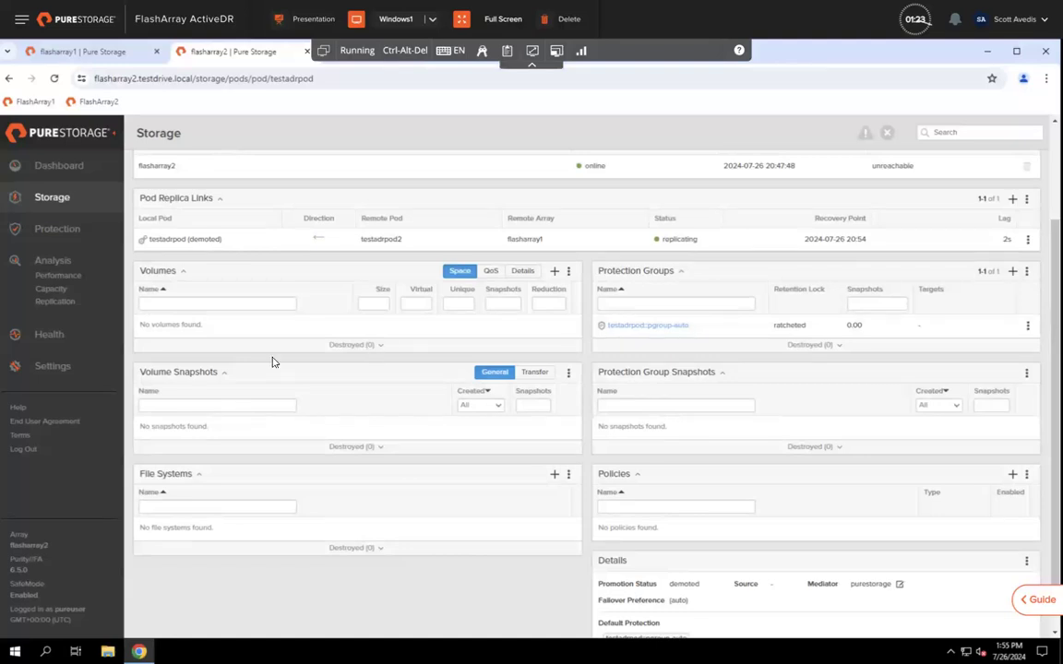
scroll(272, 361, "up", 2)
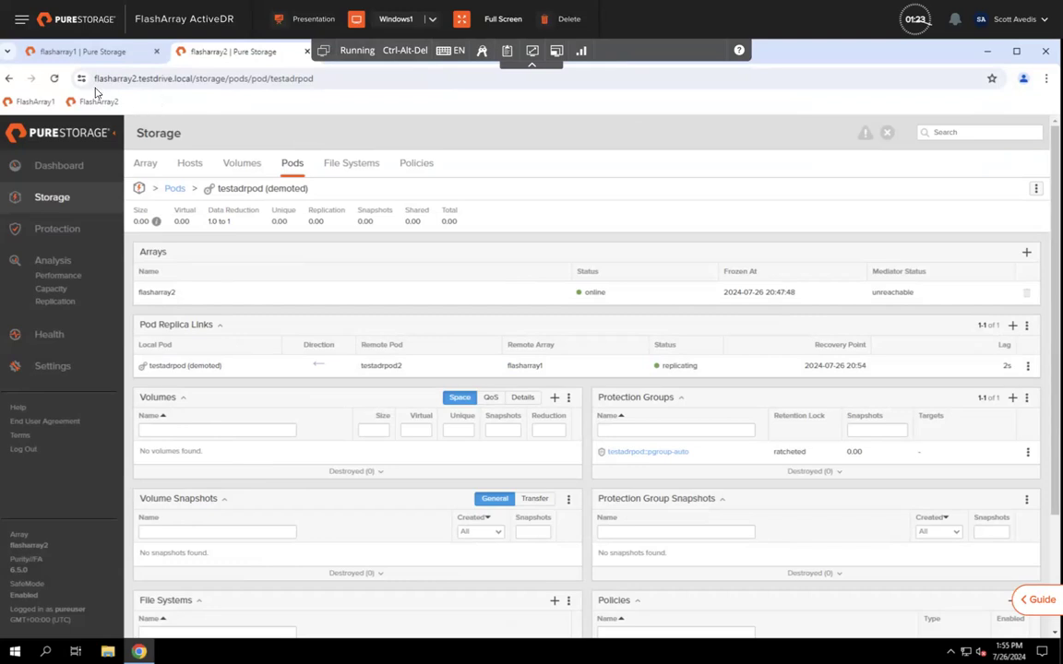
key("F5")
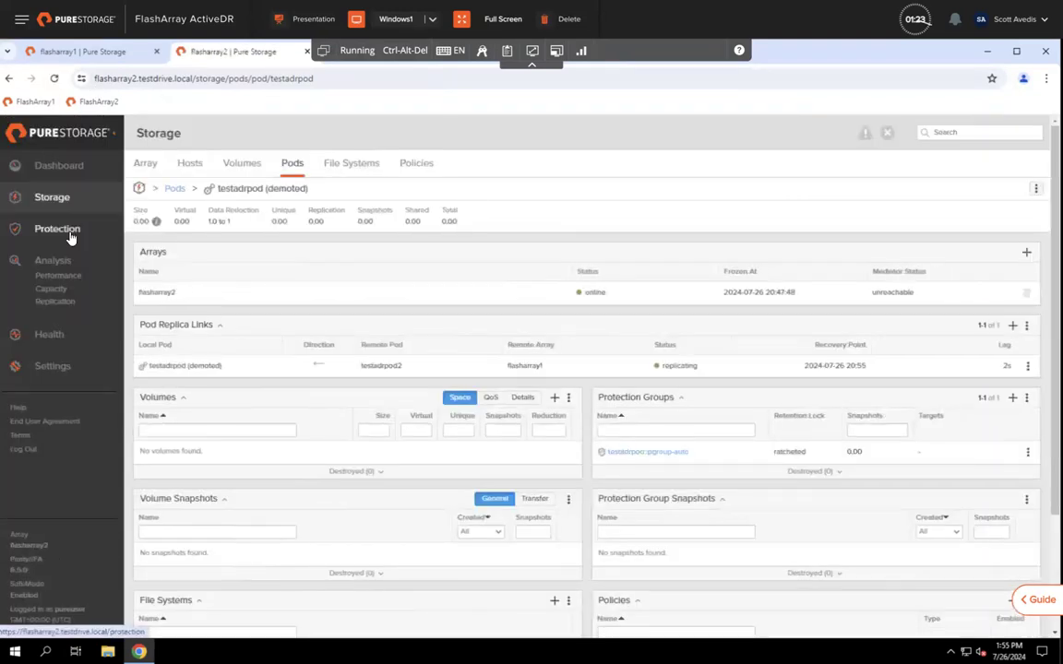
left_click(53, 168)
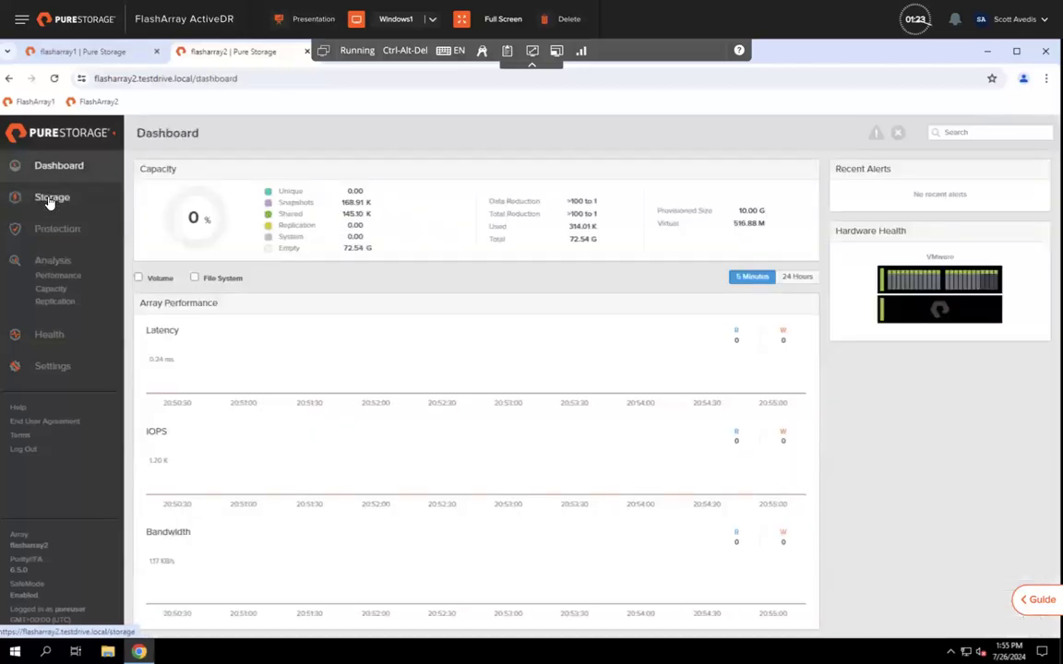
Step: Open the Storage overview on flasharray2
left_click(49, 197)
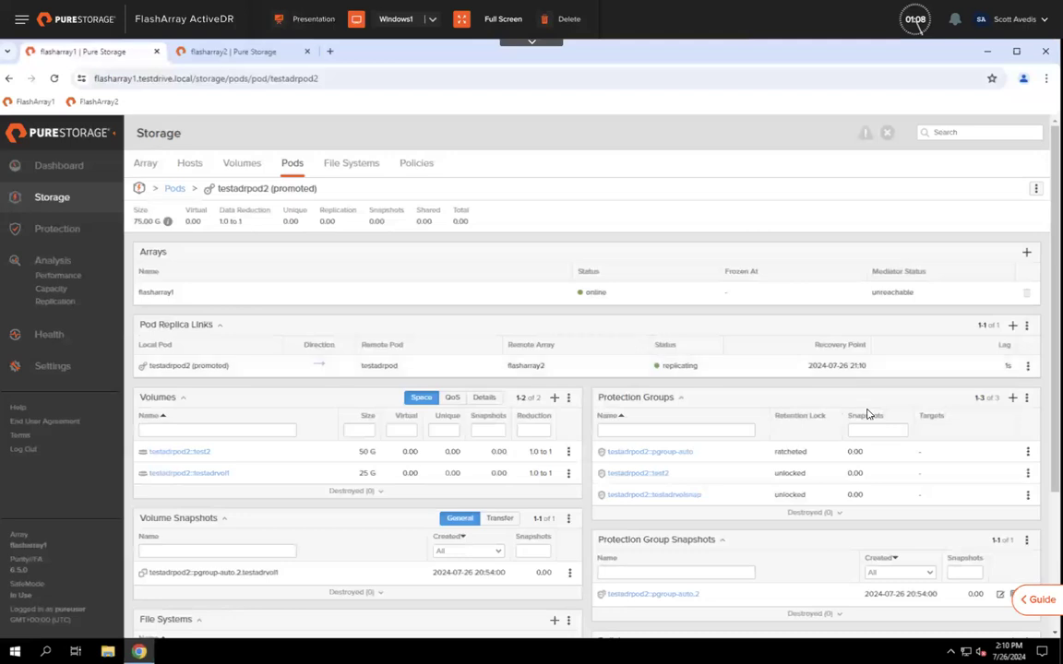
Step: Review testadrpod on flasharray2 showing replicated volumes test2 and testadrvol1 and their protection groups
scroll(649, 513, "down", 2)
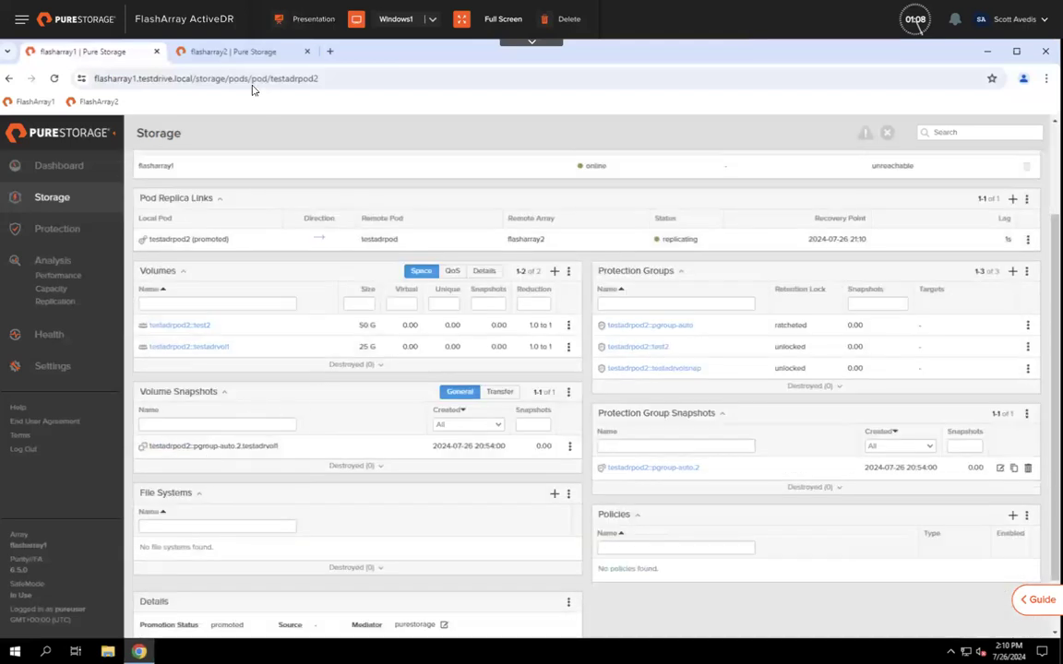
left_click(241, 52)
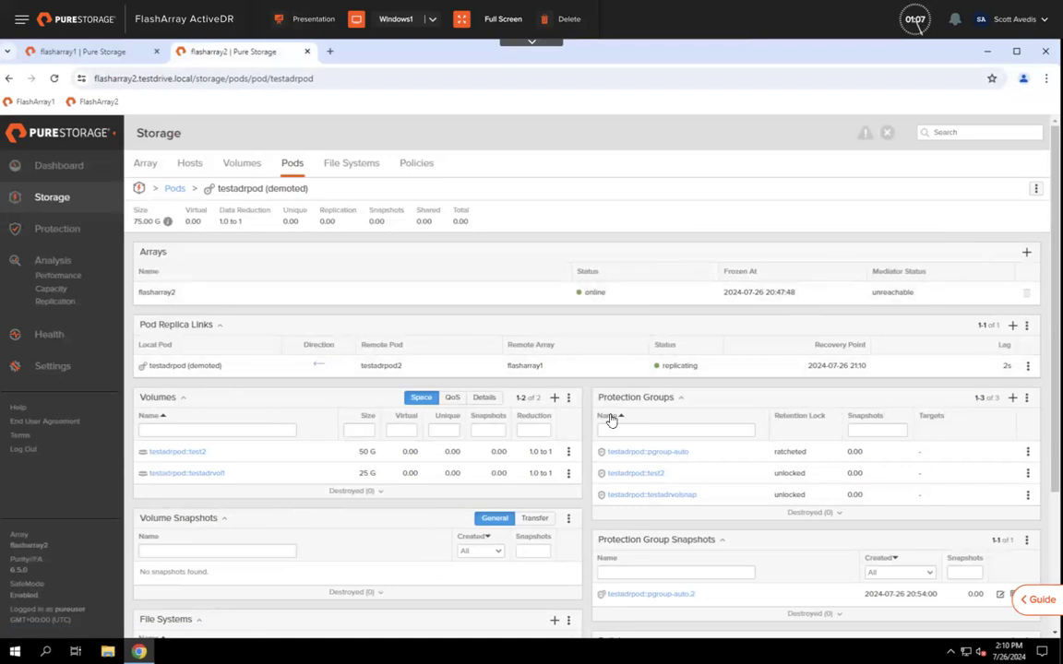
scroll(486, 475, "down", 3)
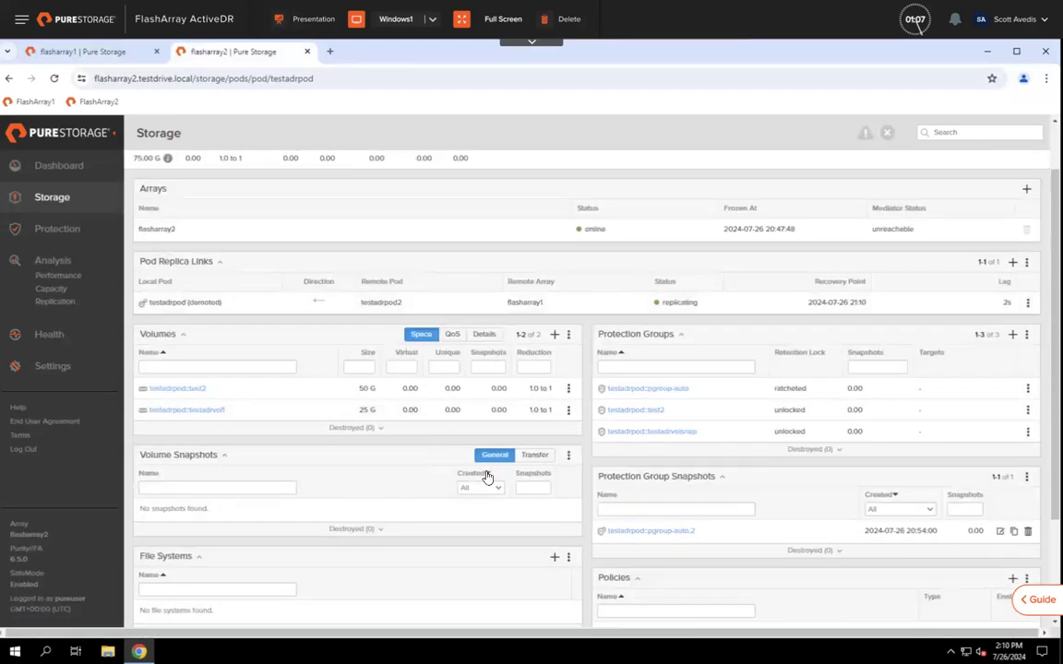